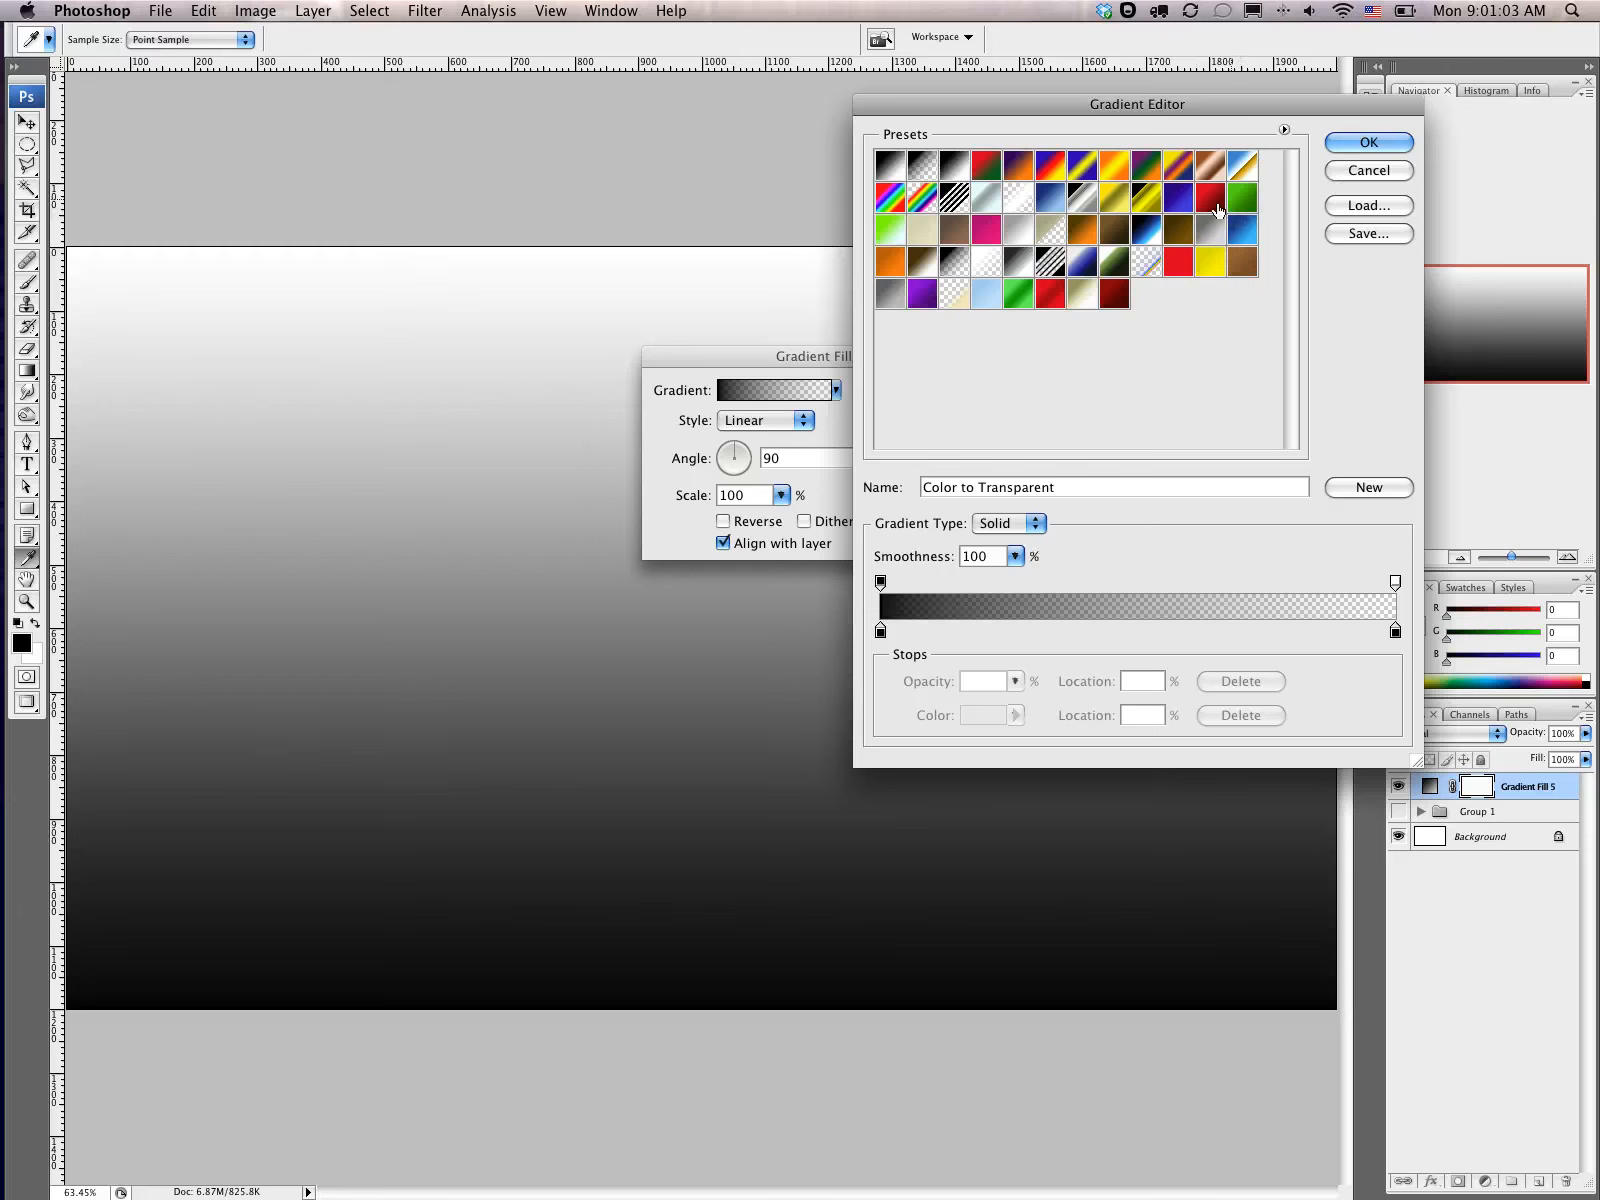
Step: Apply the dark-to-light grey gradient preset to the full-canvas linear gradient fill at 90°
{"action": "left_click", "coordinate": [889, 293]}
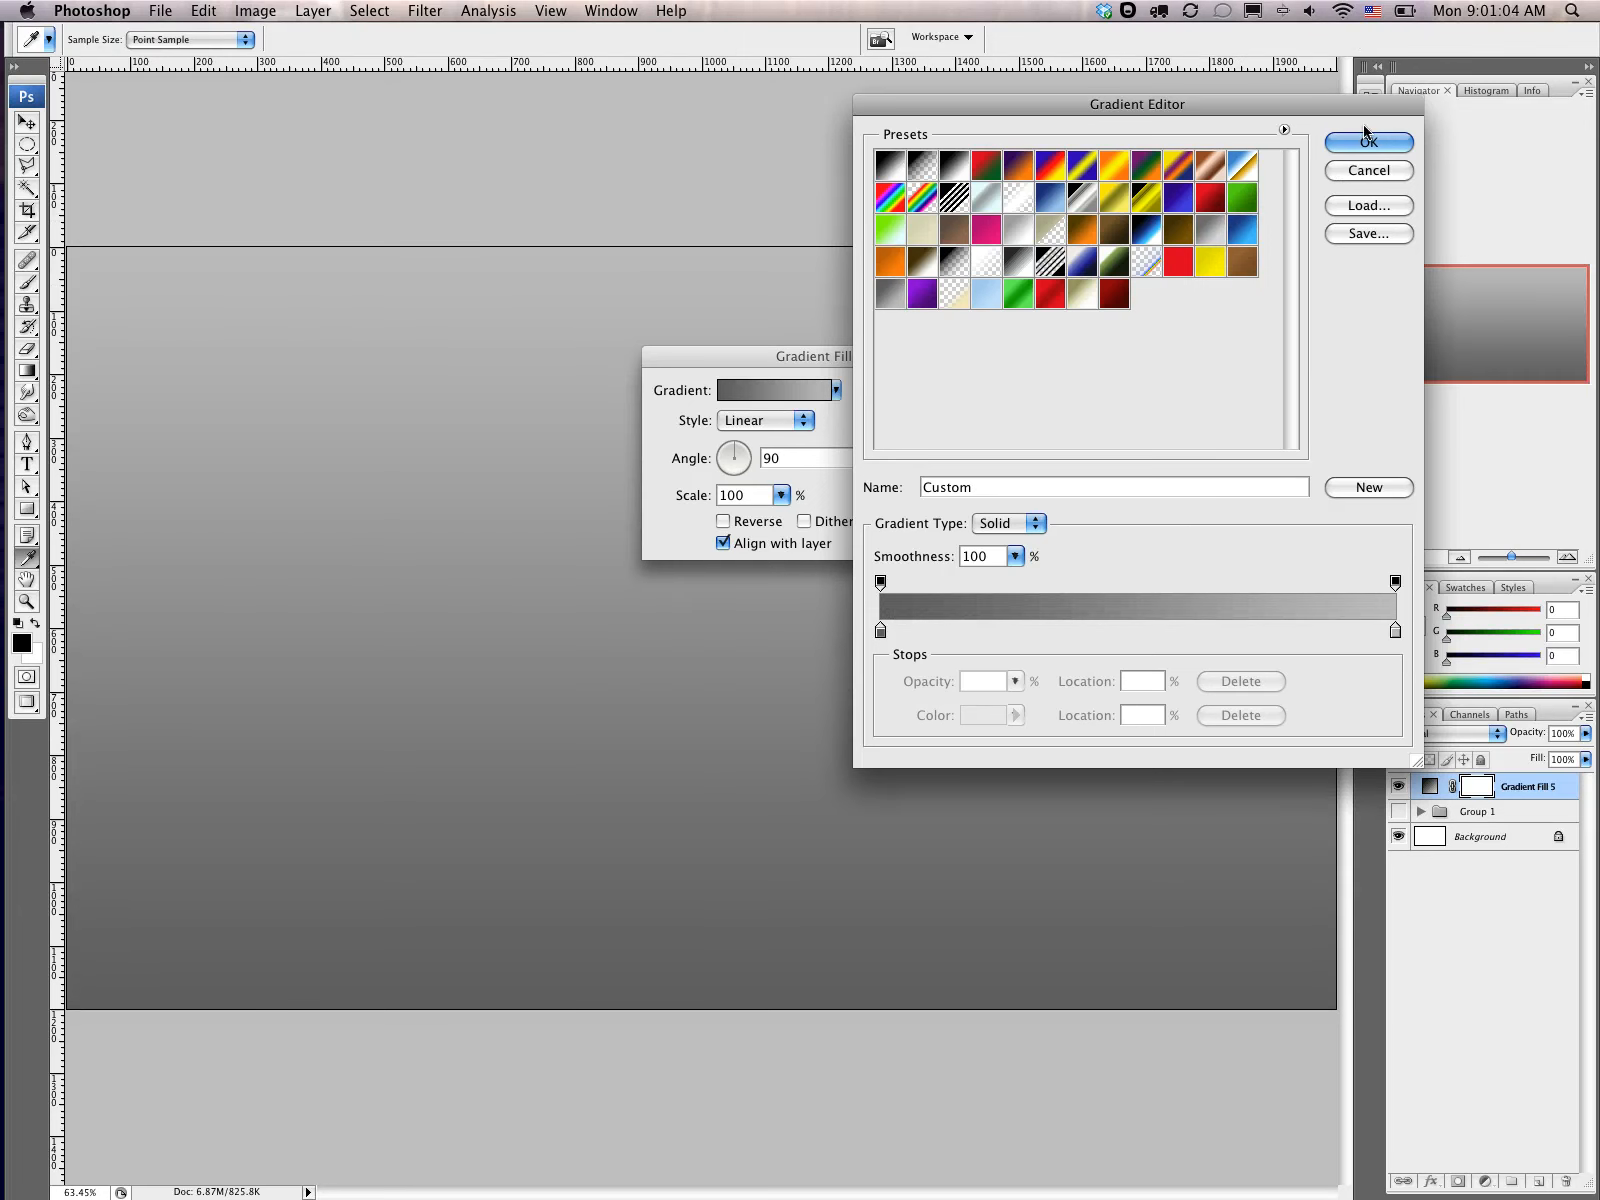
{"action": "left_click", "coordinate": [1368, 142]}
{"action": "left_click_drag", "start_coordinate": [405, 479], "coordinate": [402, 362]}
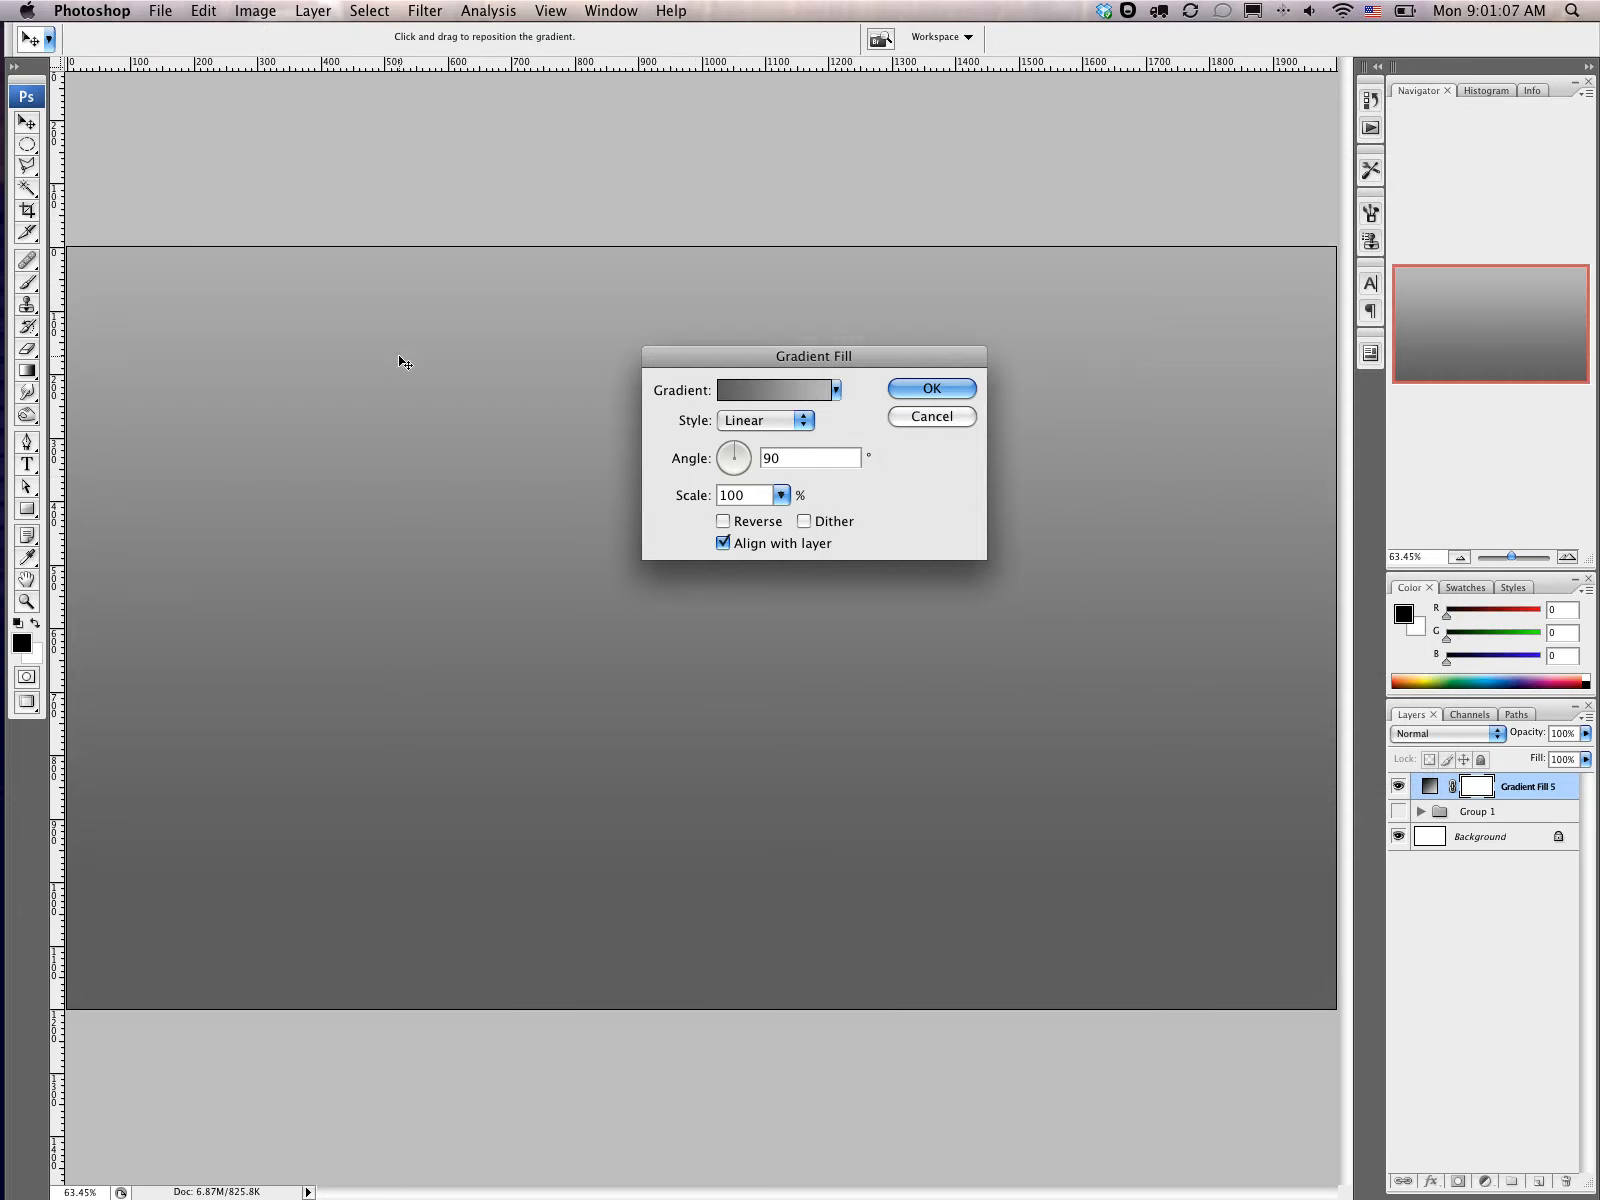
{"action": "left_click", "coordinate": [913, 397]}
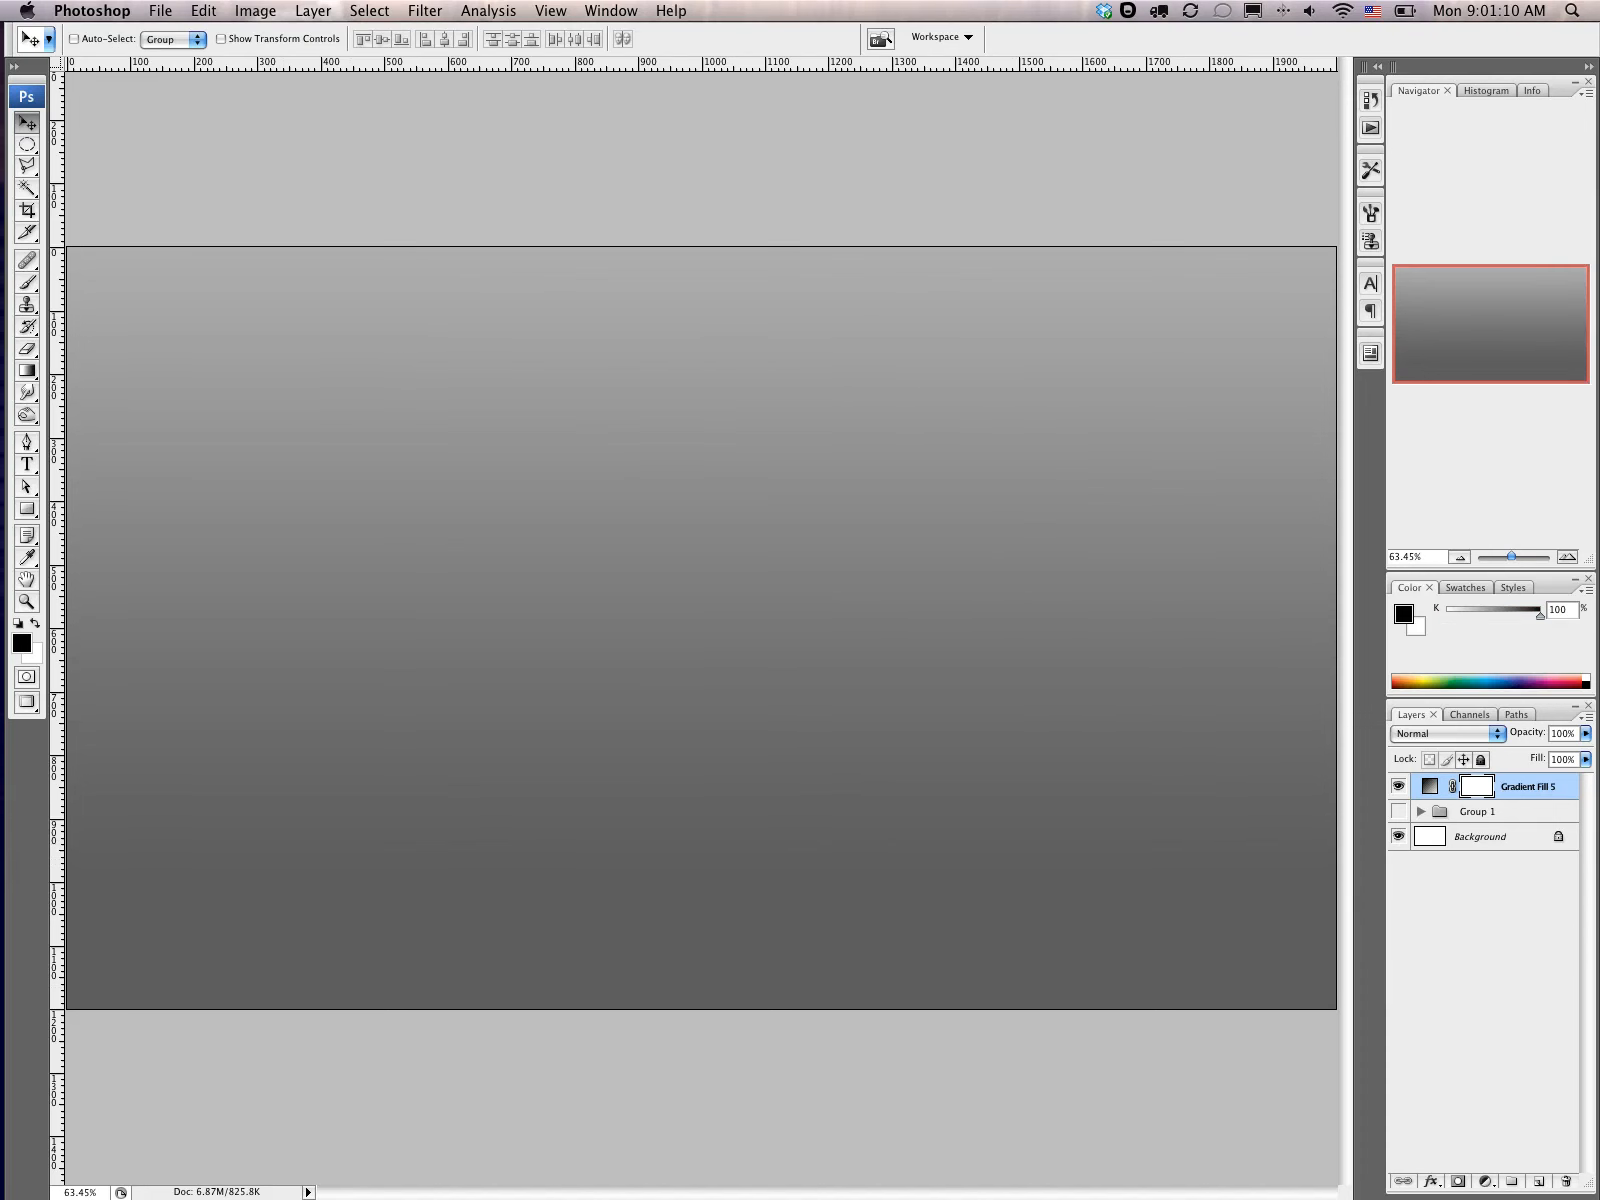
Step: Place vertical guides at 600, 1000 and 1400 and horizontal guides at 150 and 200
{"action": "left_click_drag", "start_coordinate": [60, 665], "coordinate": [702, 618]}
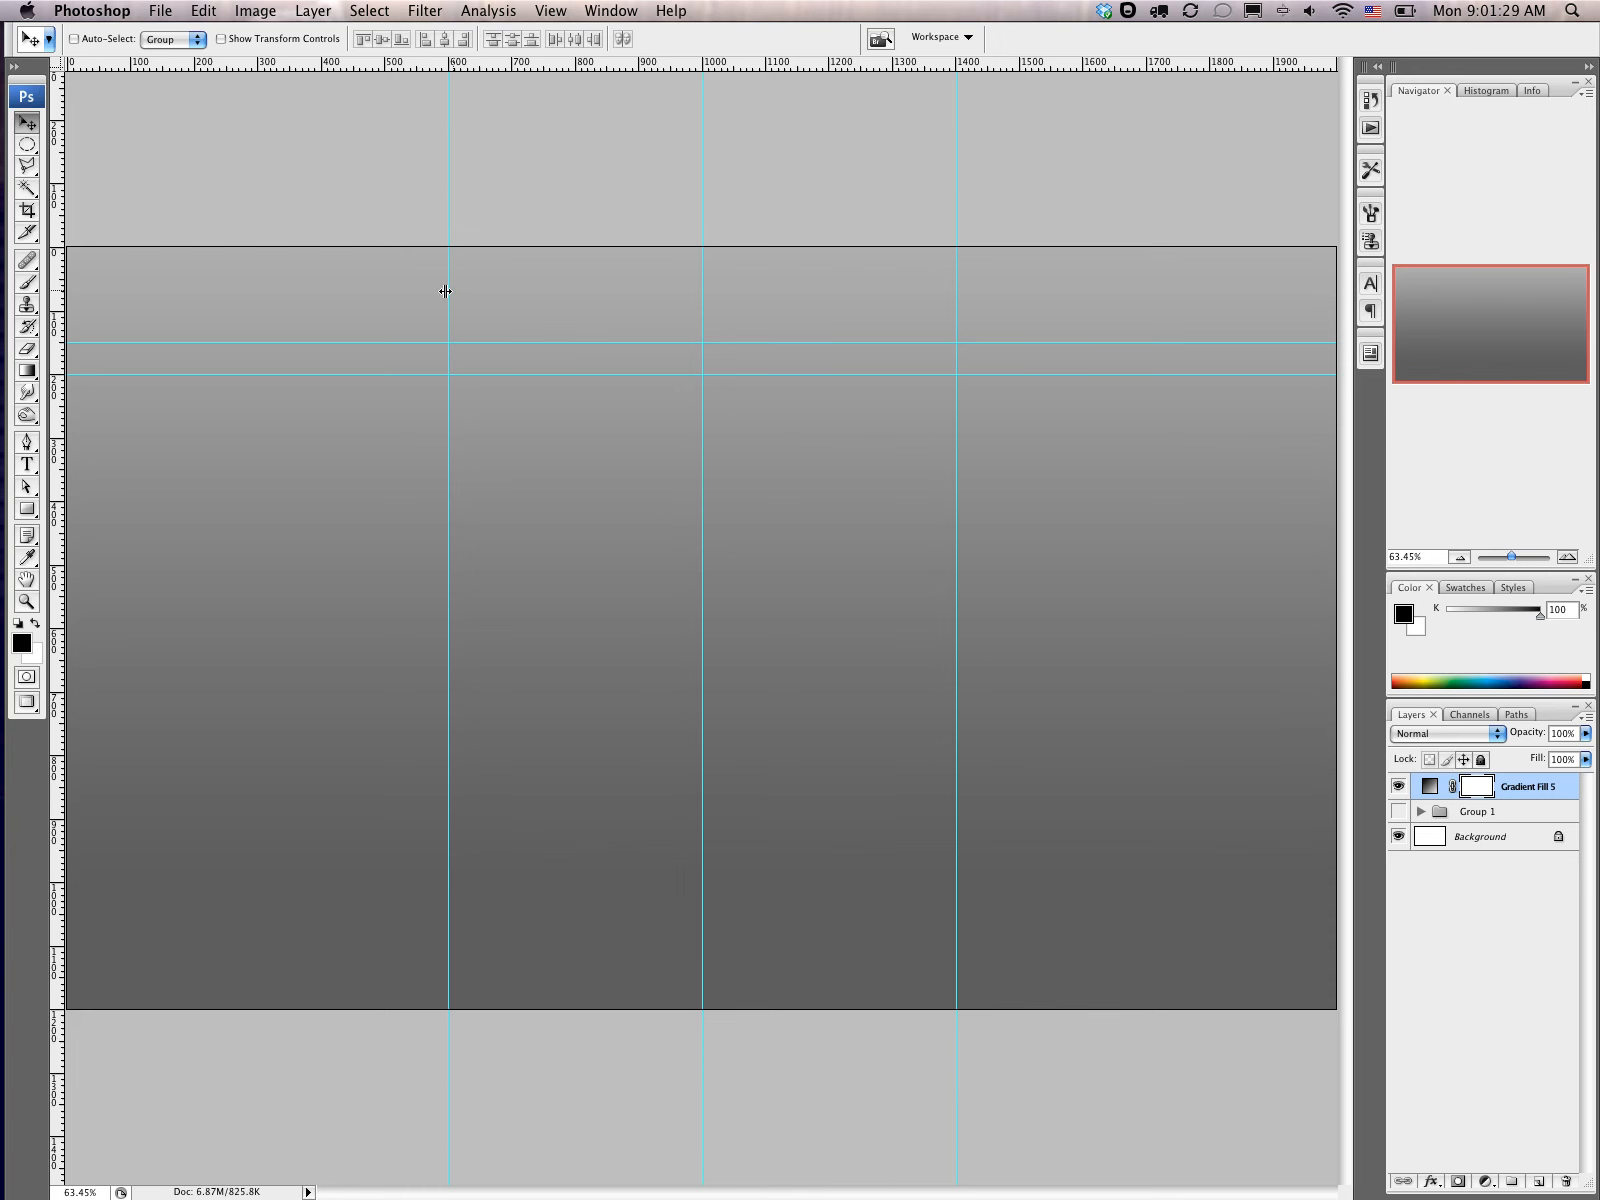
Step: Draw a full-height rectangle path between the 600 and 1400 guides and fill it with solid color f2f2f2
{"action": "left_click", "coordinate": [28, 511]}
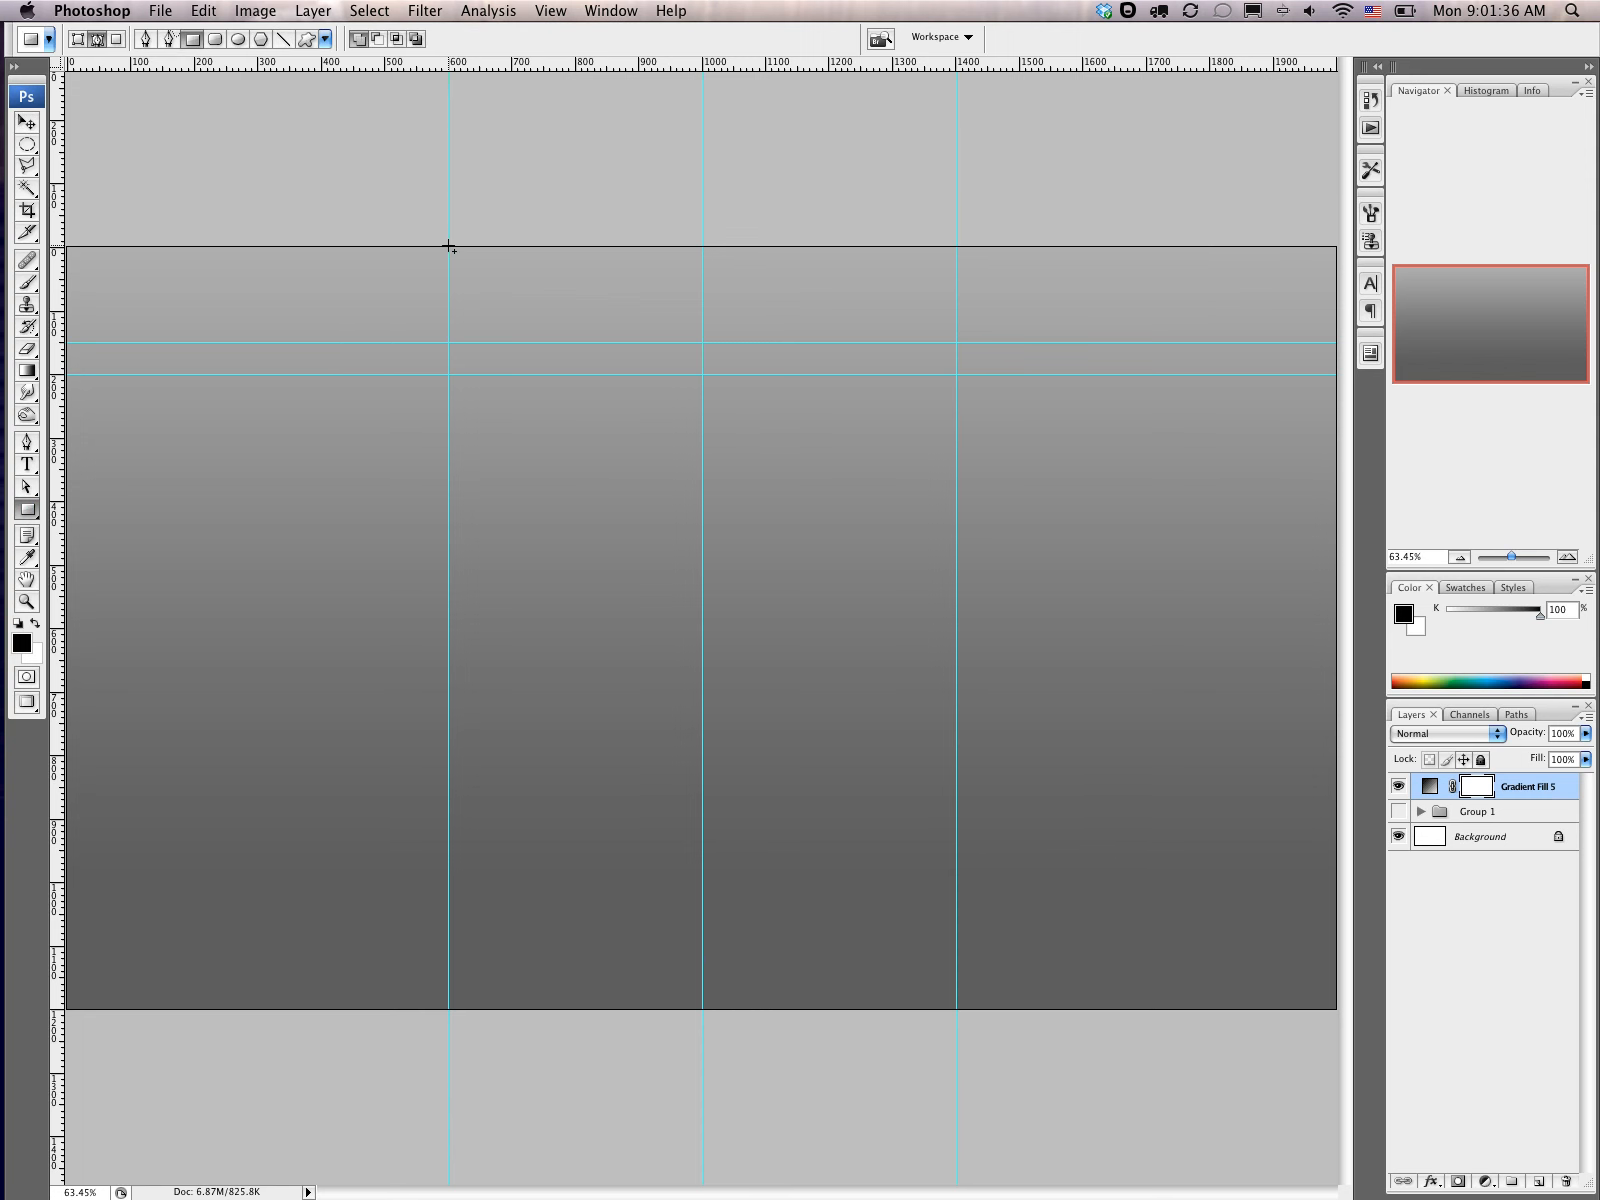
{"action": "left_click_drag", "start_coordinate": [449, 247], "coordinate": [956, 1008]}
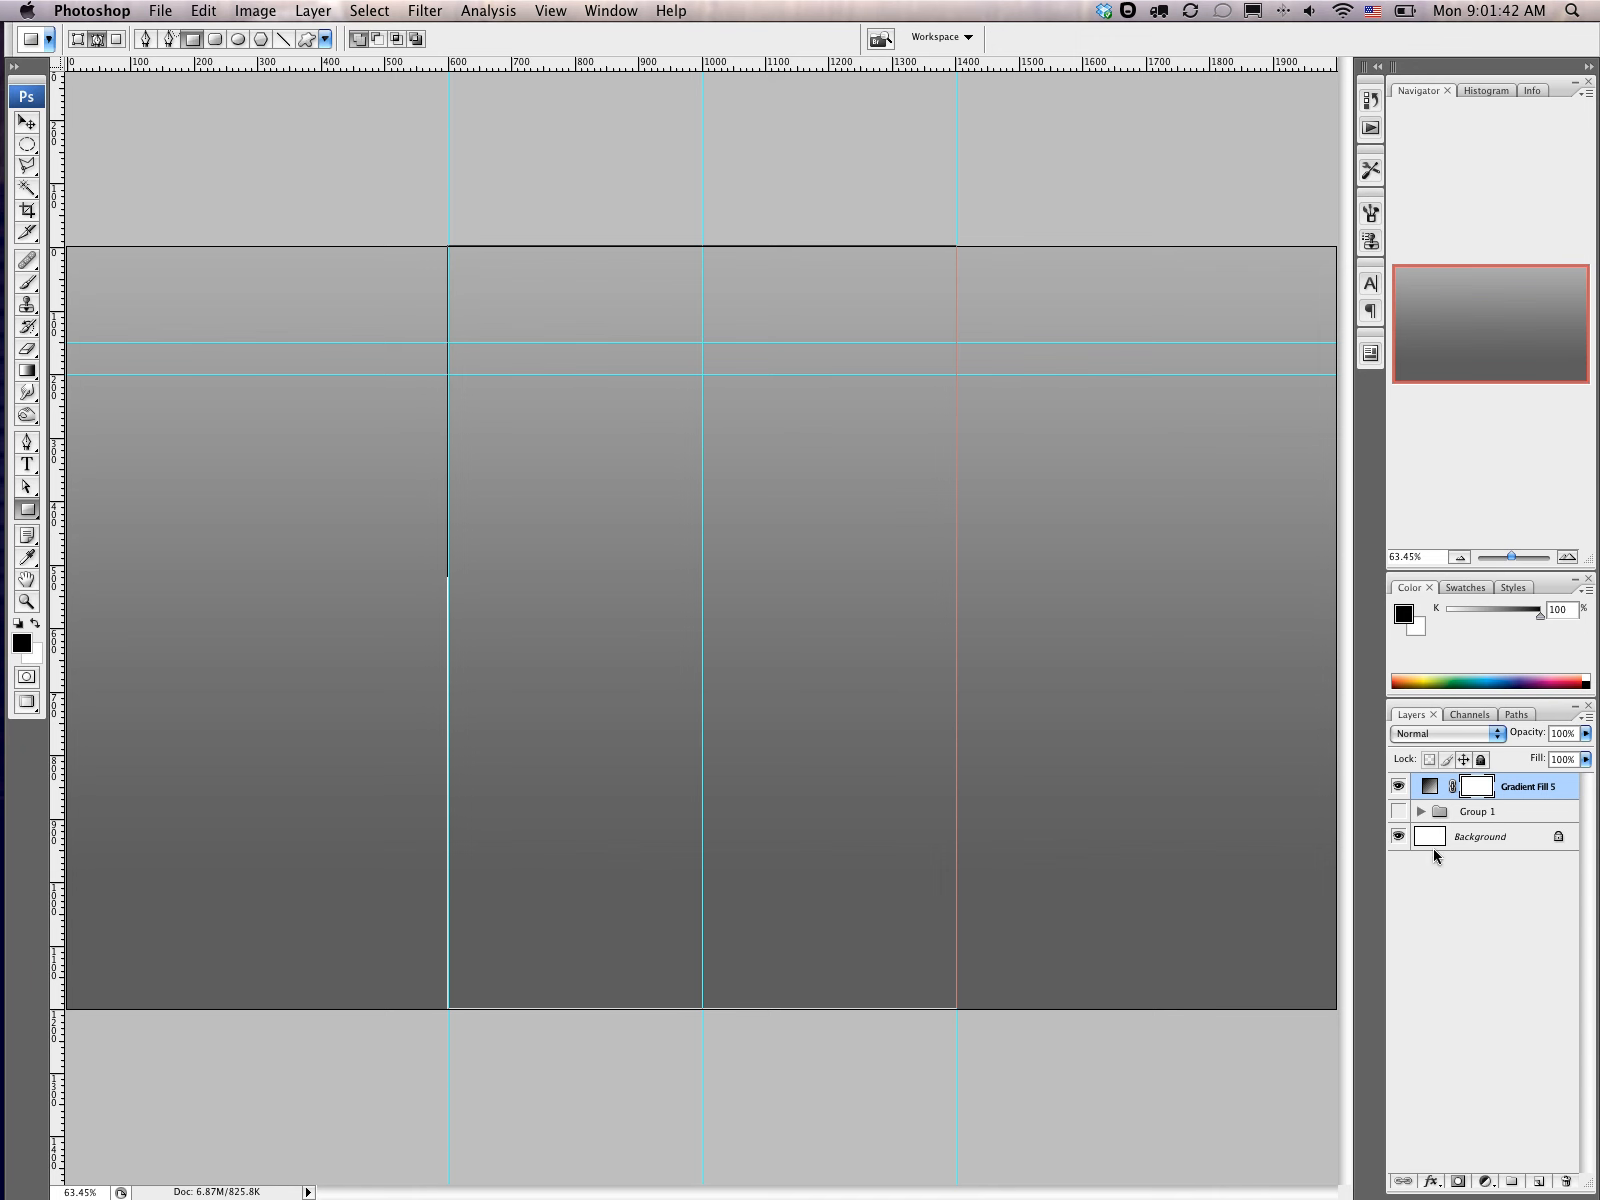
{"action": "left_click", "coordinate": [1486, 1181]}
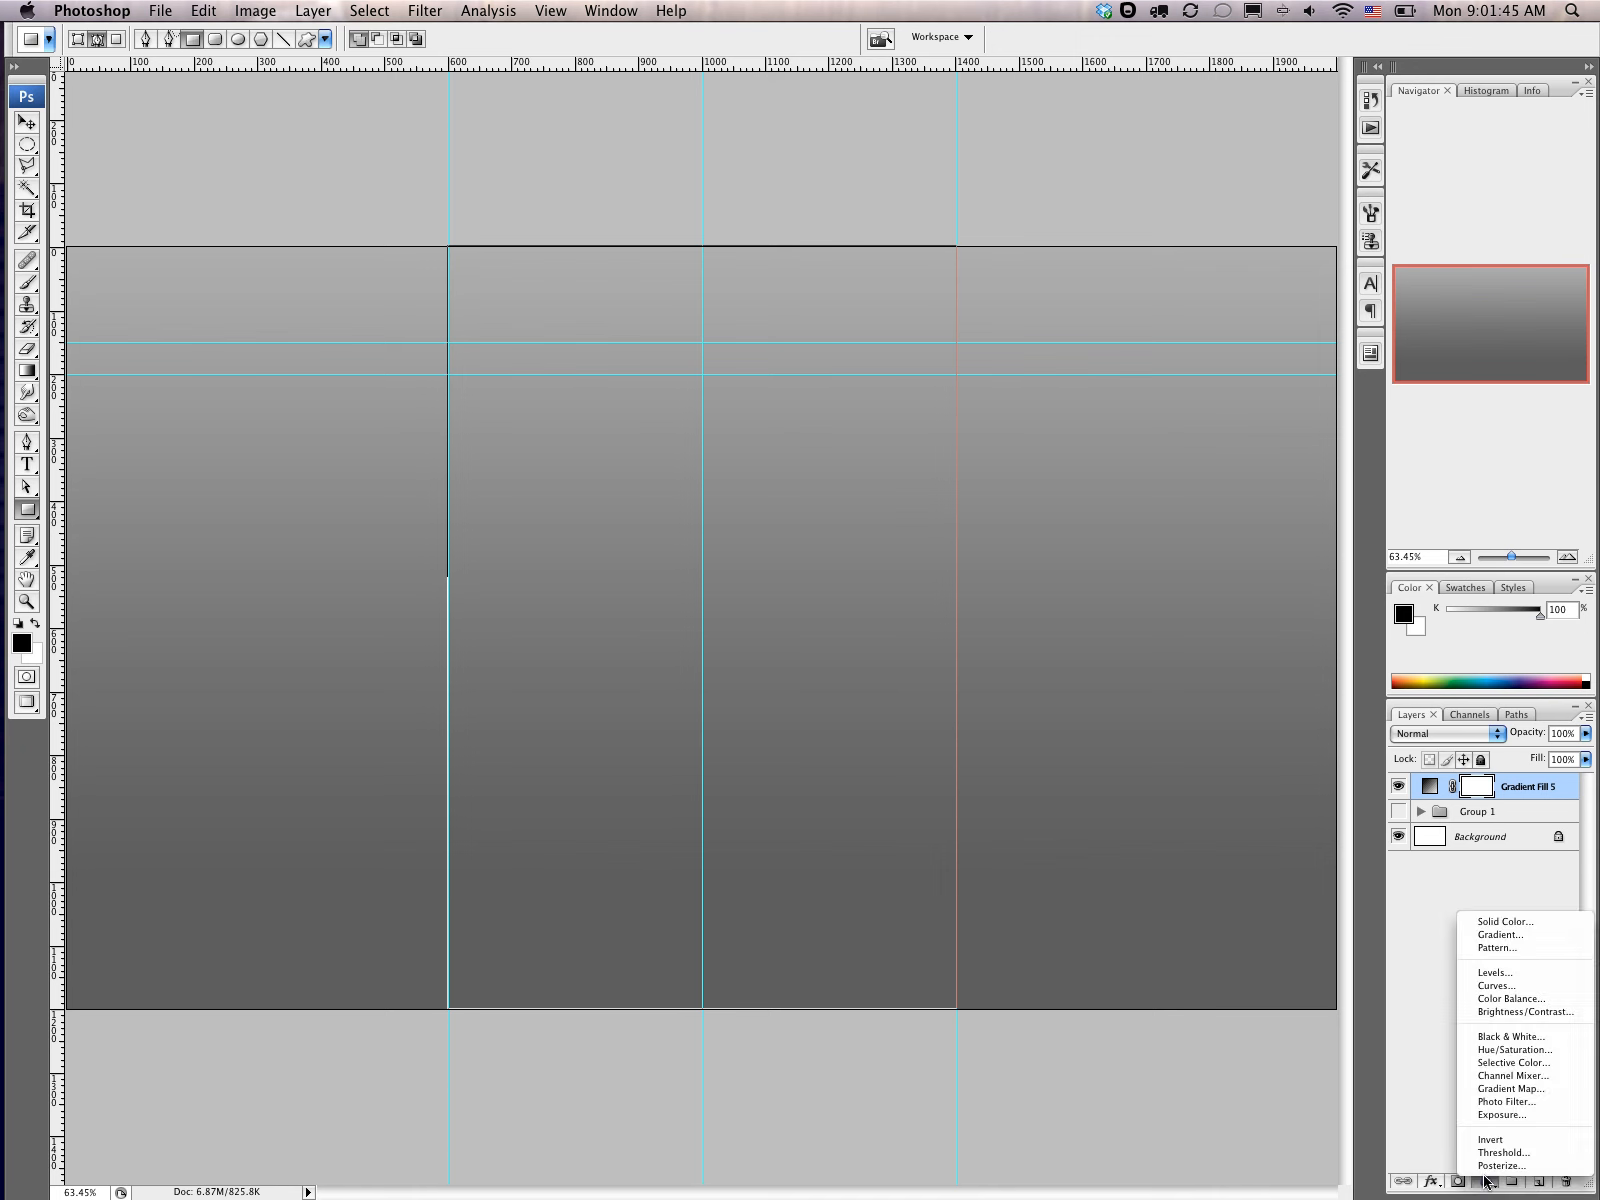
{"action": "left_click", "coordinate": [1472, 924]}
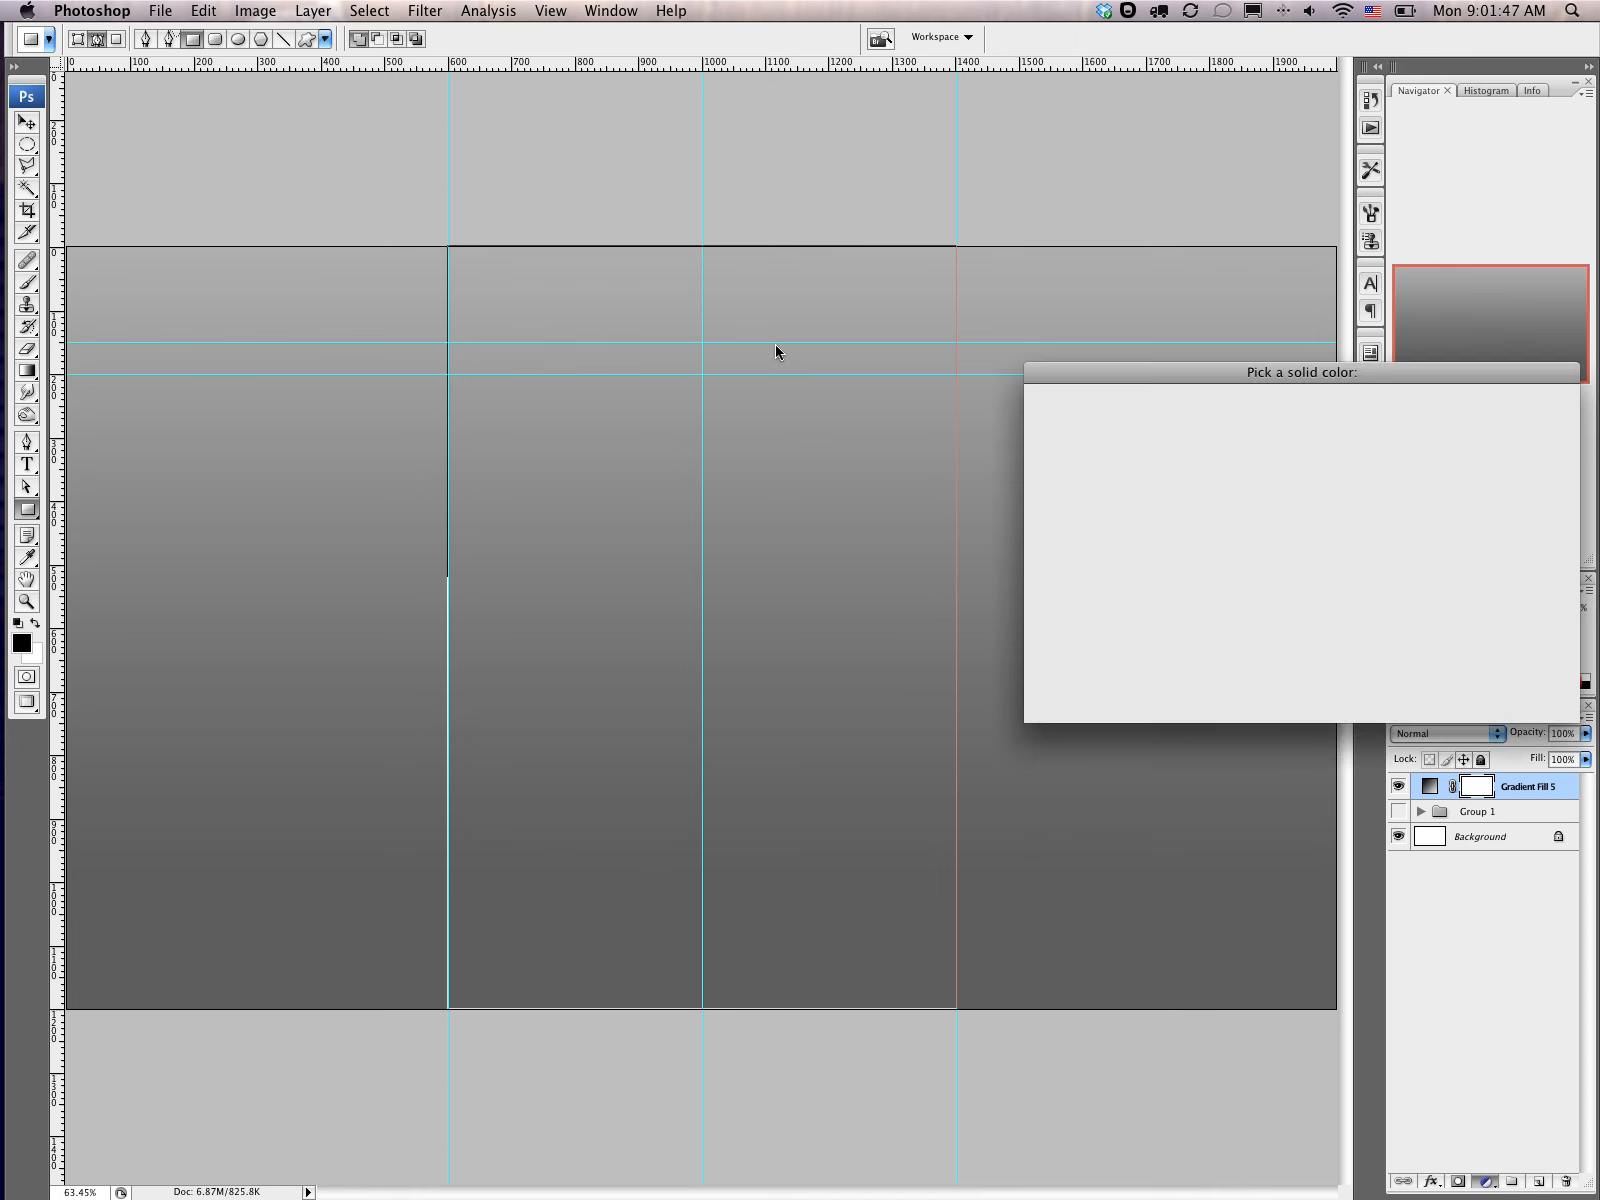
{"action": "left_click_drag", "start_coordinate": [1078, 462], "coordinate": [1026, 429]}
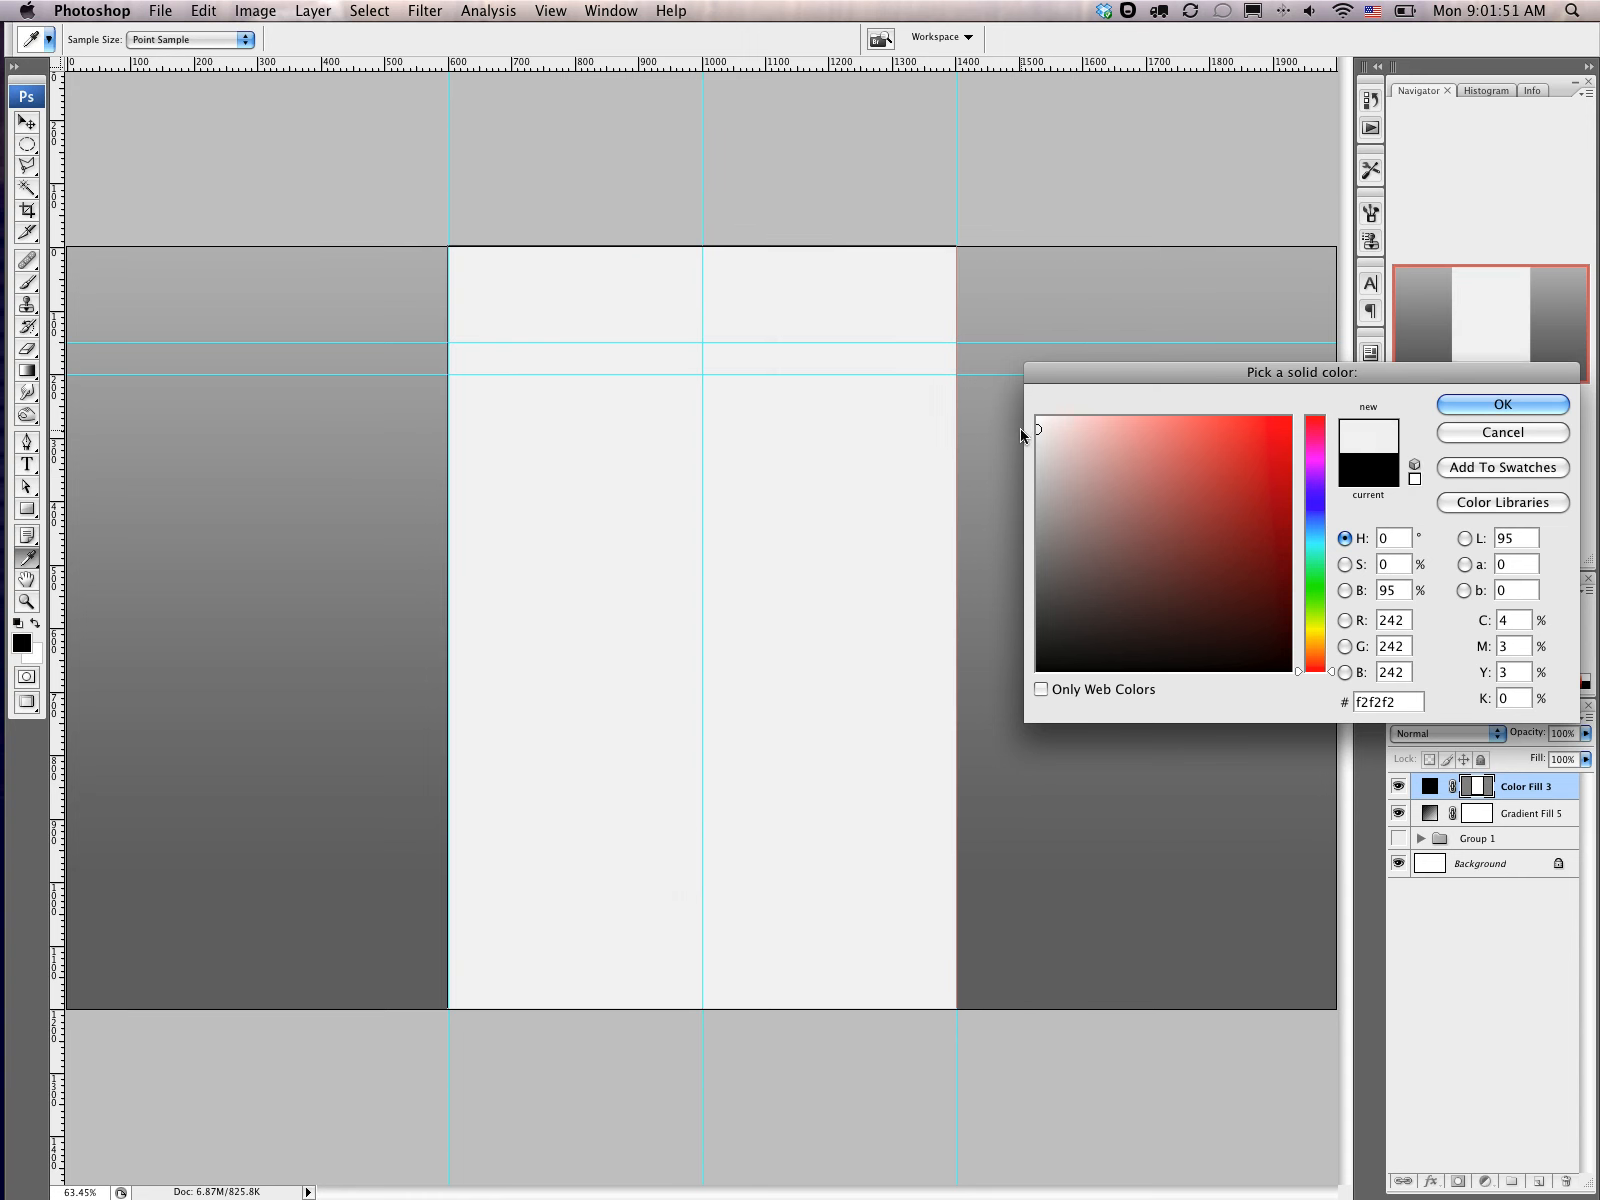
{"action": "left_click", "coordinate": [1455, 405]}
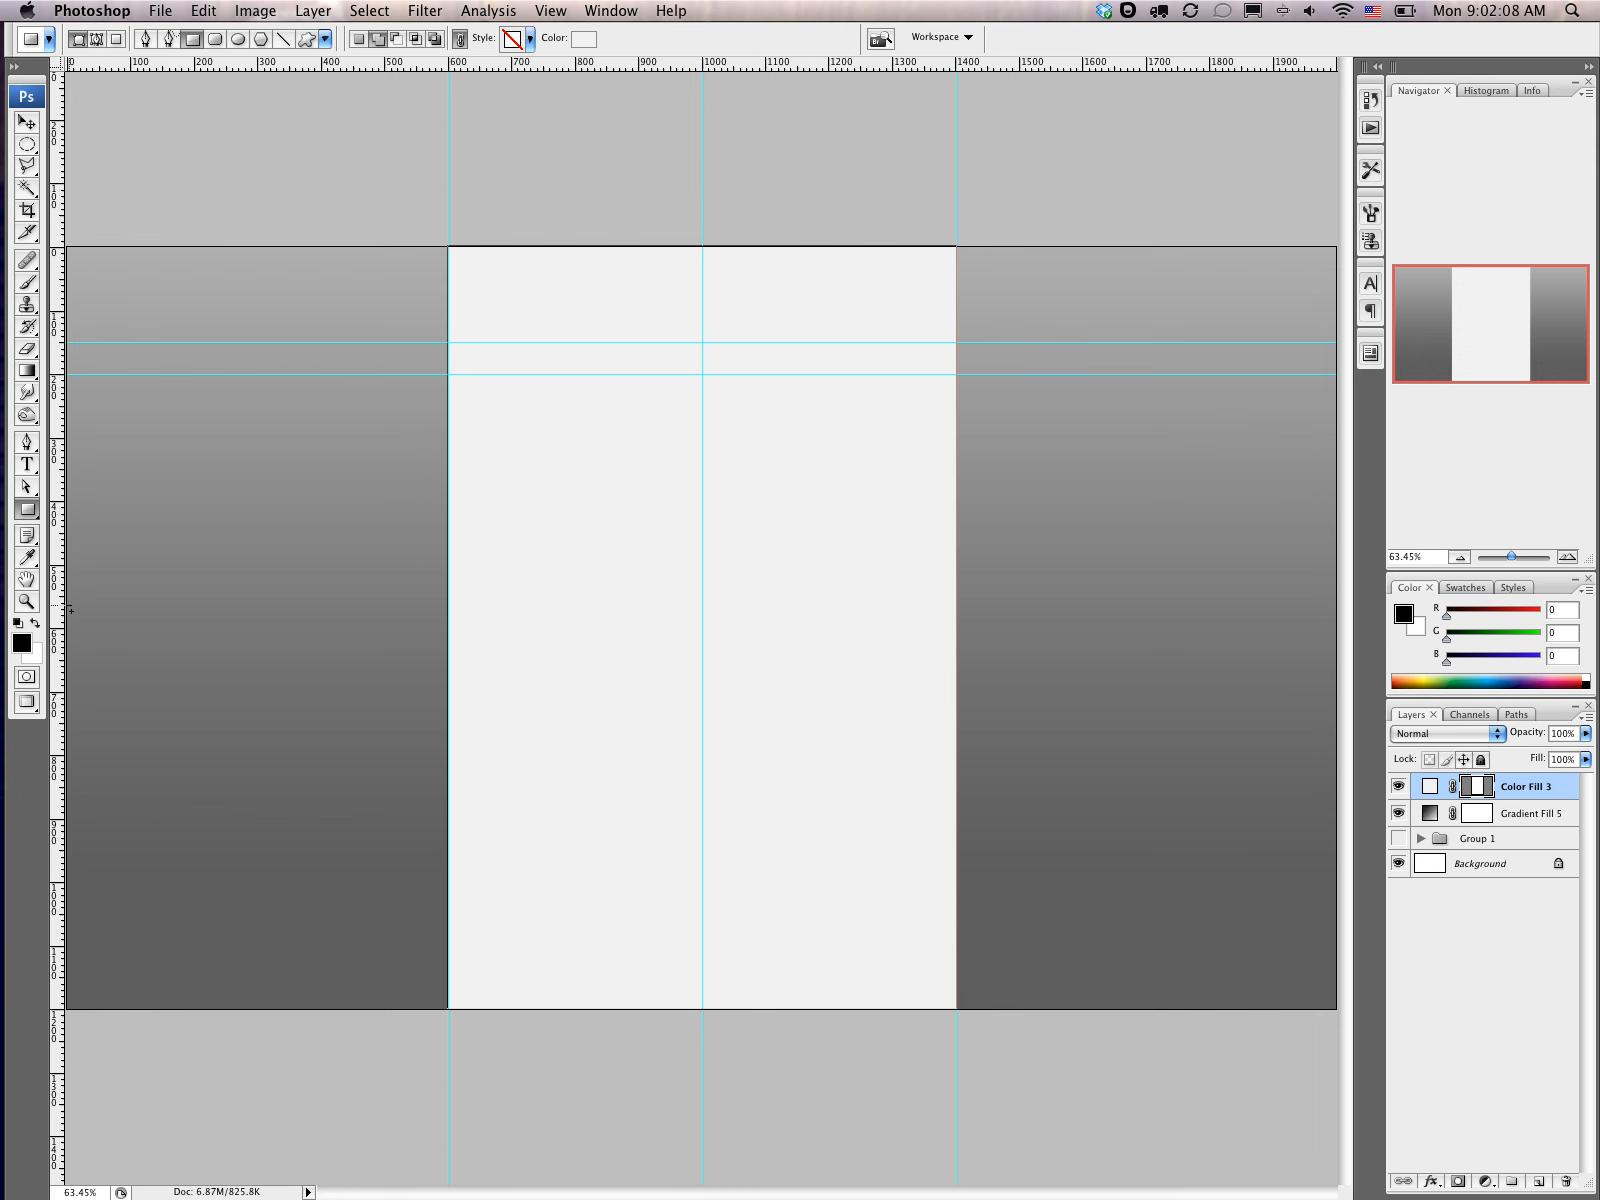
Step: Add vertical guides at 550 and 1450, just outside the light column's two edges
{"action": "left_click_drag", "start_coordinate": [58, 612], "coordinate": [416, 573]}
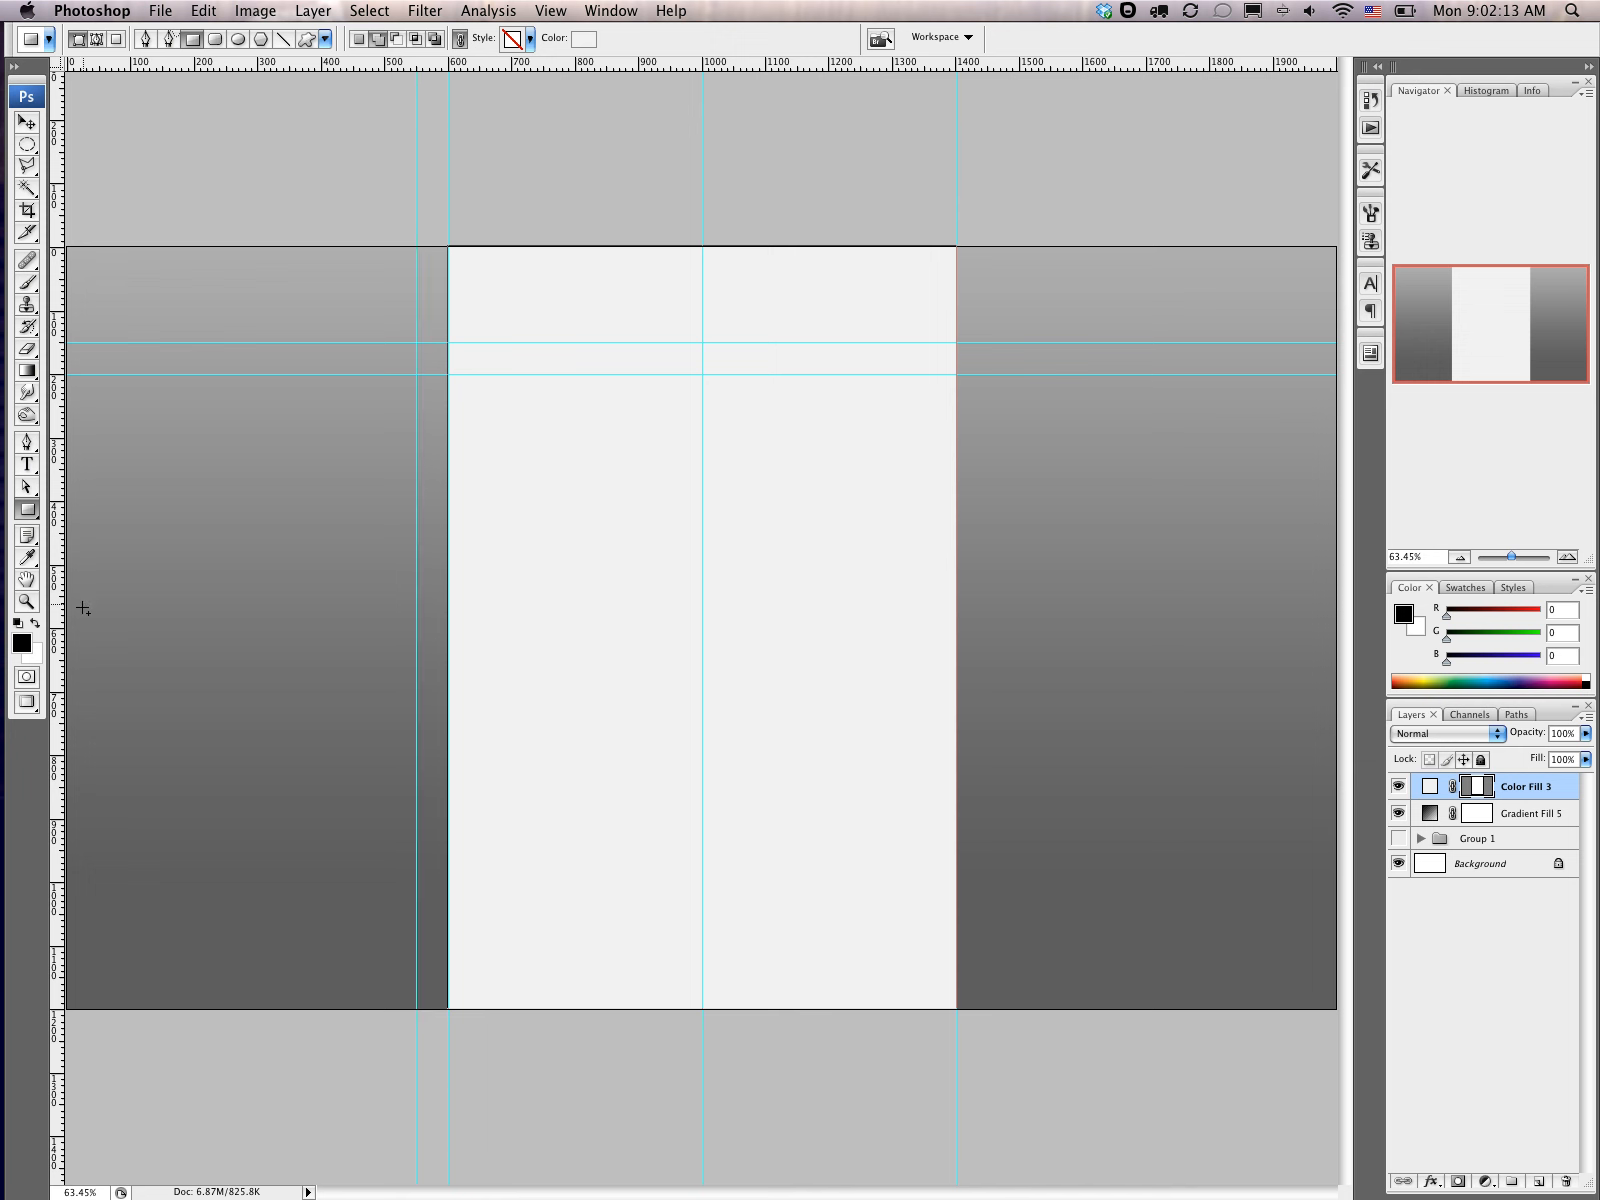
{"action": "left_click_drag", "start_coordinate": [57, 614], "coordinate": [987, 624]}
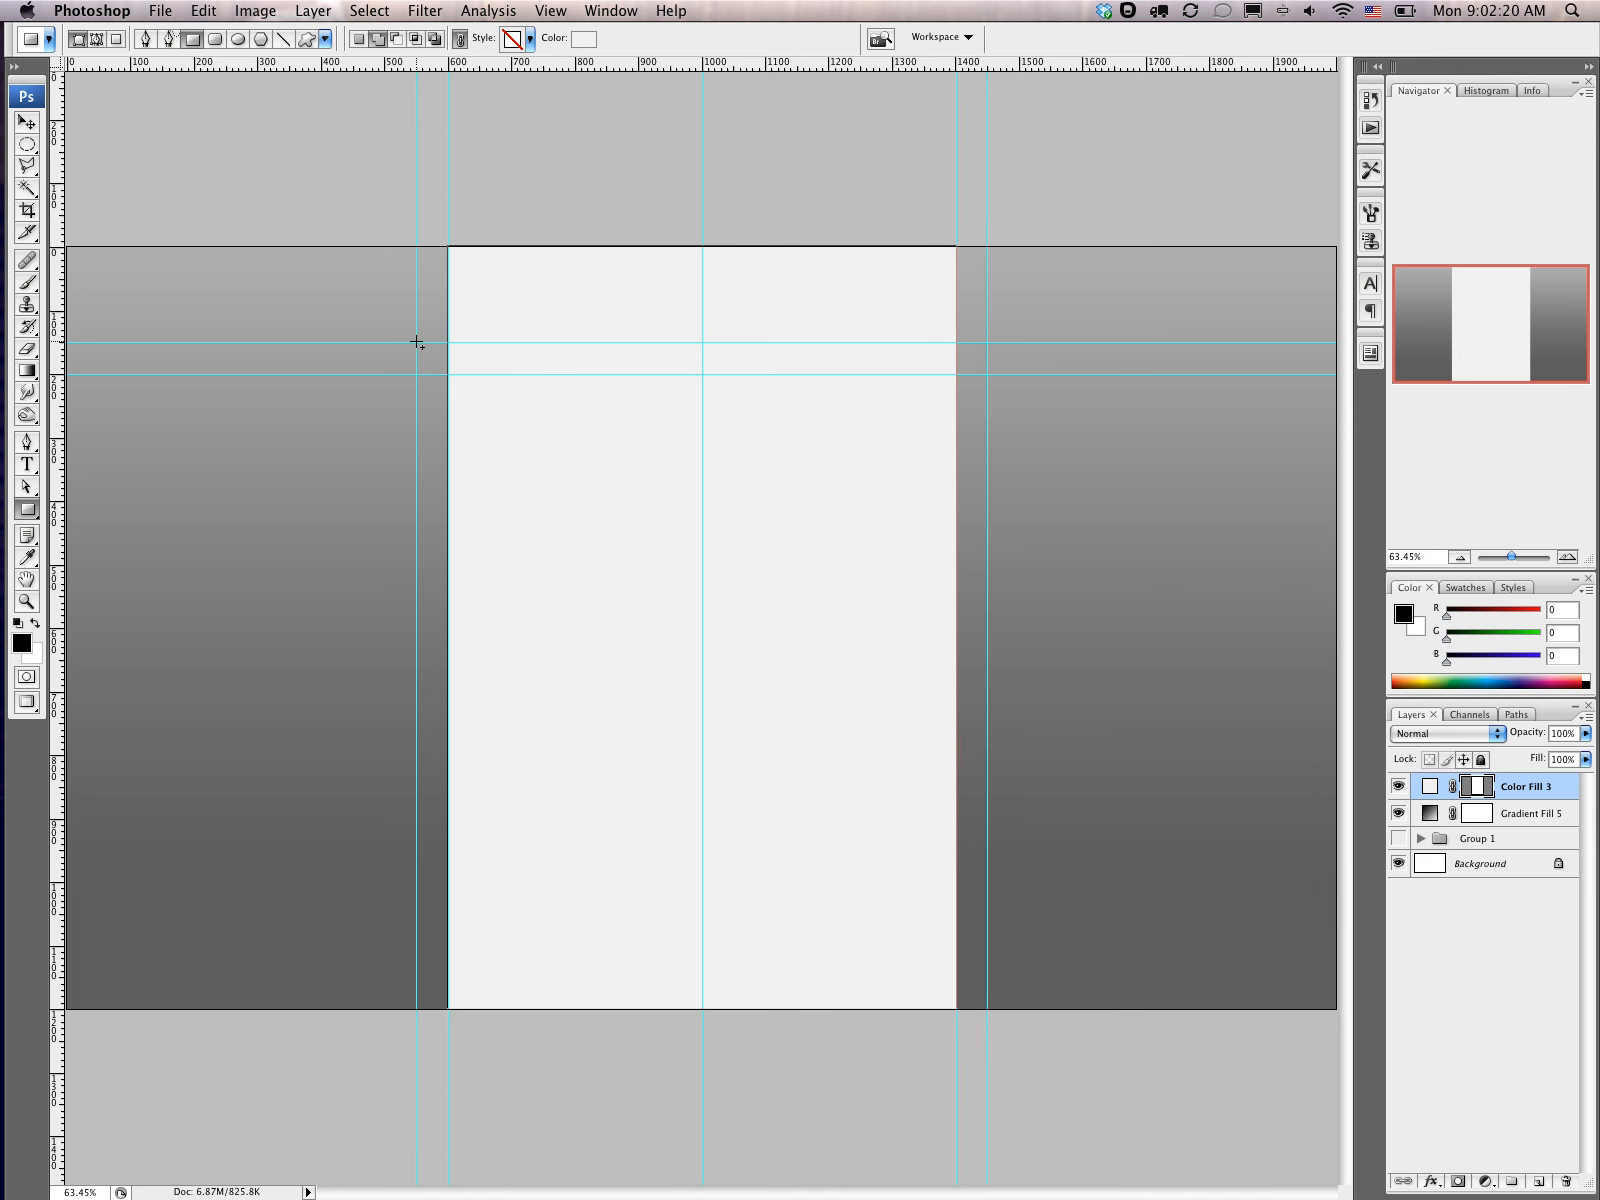
Step: Draw a rectangle path between the 550 and 1450 guides and the two horizontal guides, and fill it with the red-to-dark-red linear gradient preset
{"action": "left_click_drag", "start_coordinate": [417, 345], "coordinate": [986, 381]}
{"action": "left_click", "coordinate": [1472, 789]}
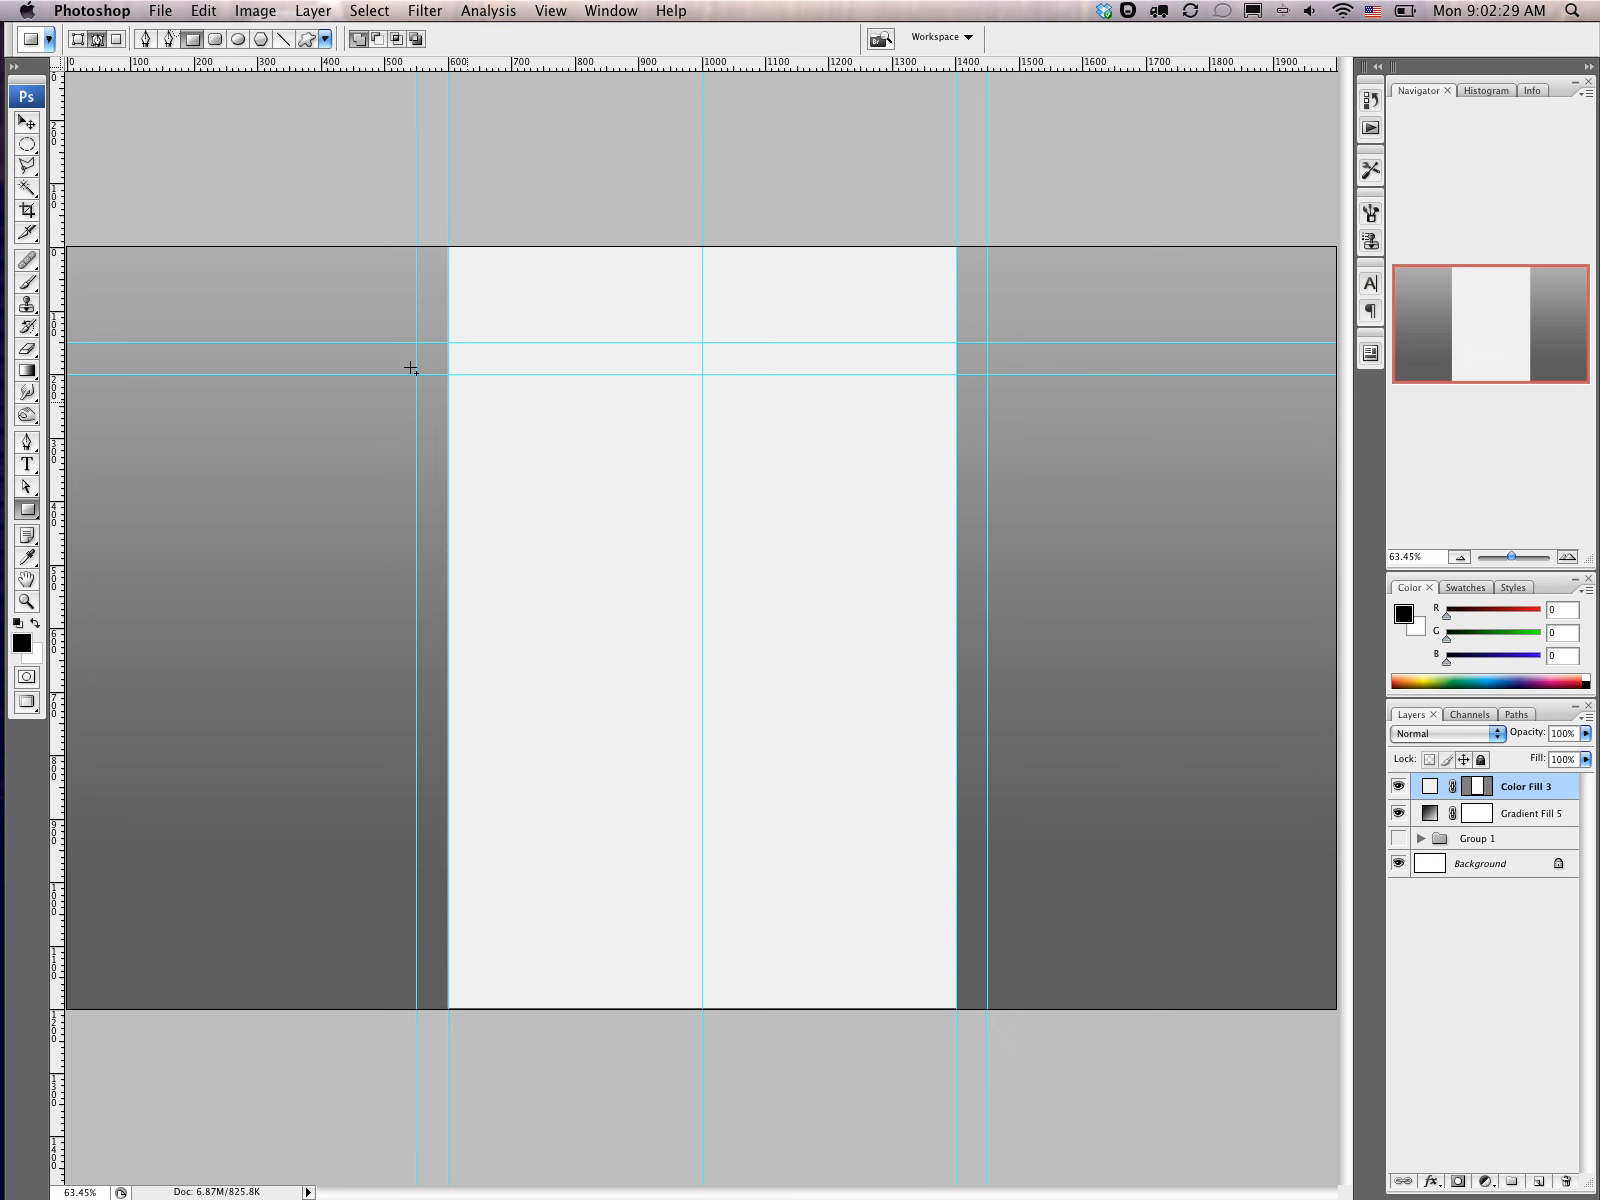
{"action": "left_click_drag", "start_coordinate": [416, 343], "coordinate": [990, 386]}
{"action": "left_click_drag", "start_coordinate": [416, 343], "coordinate": [987, 382]}
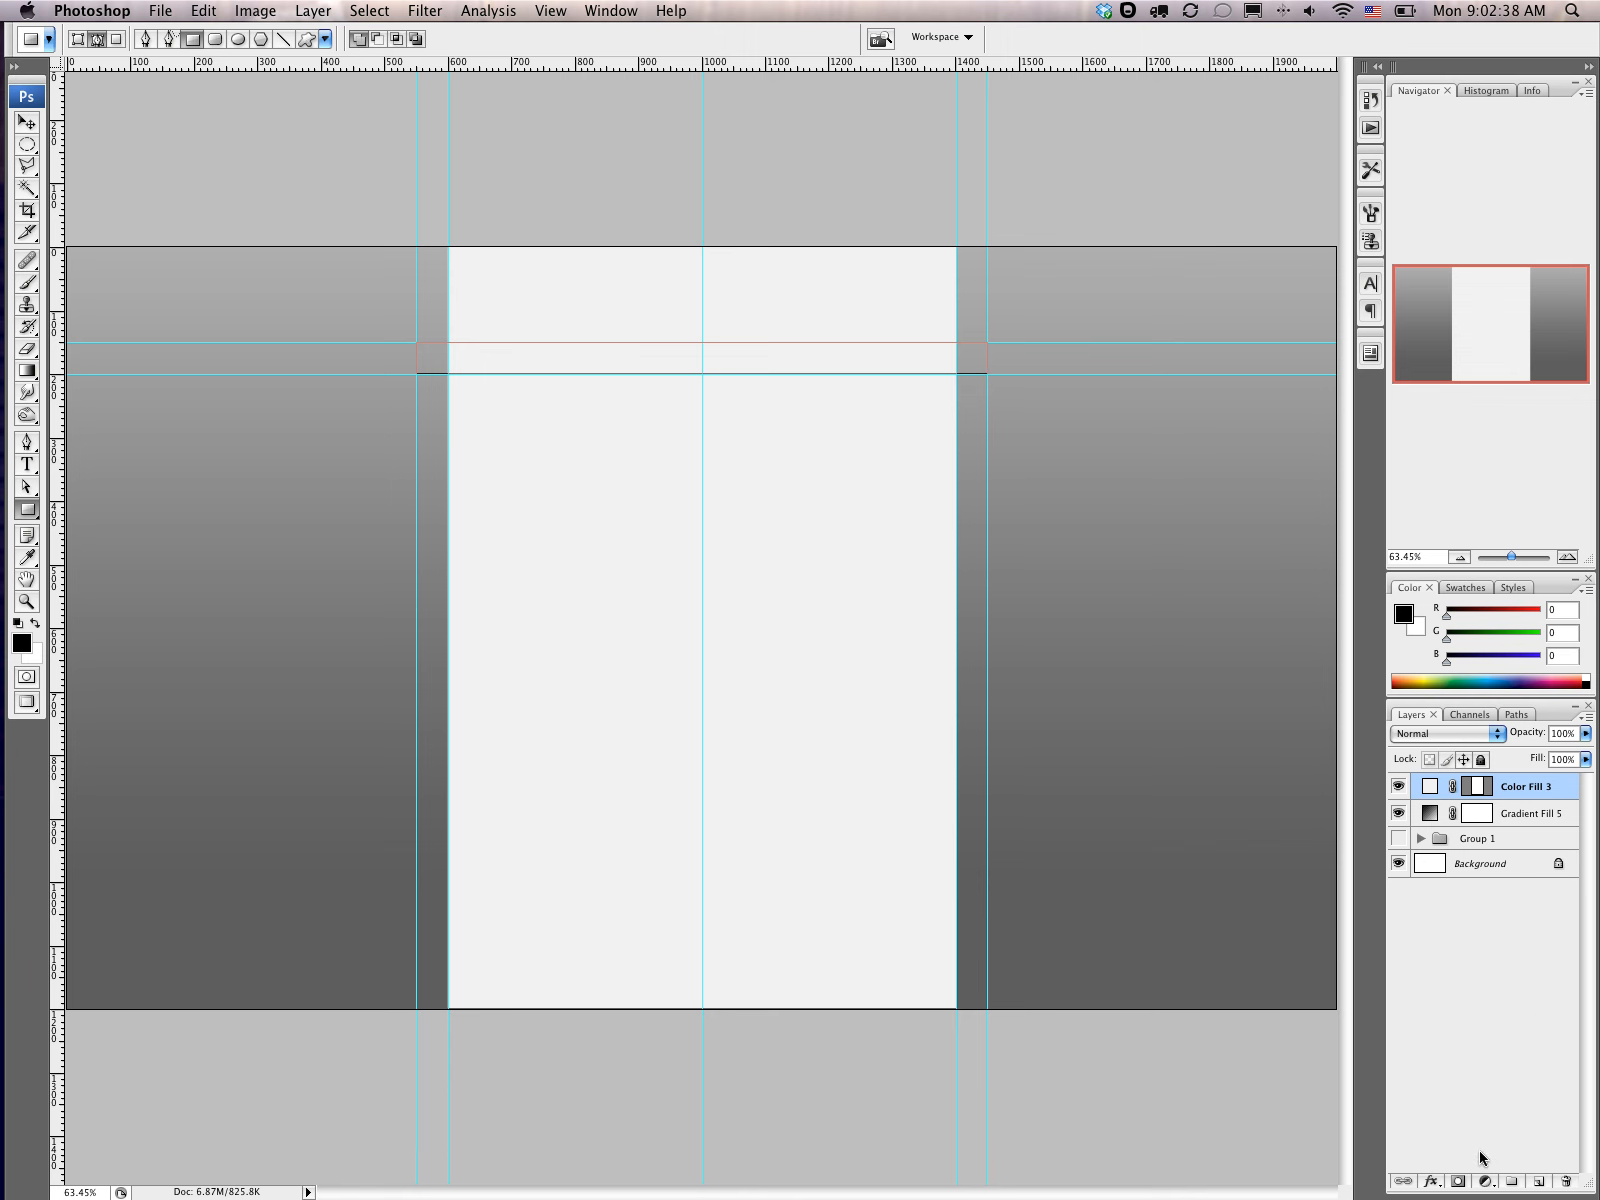
{"action": "left_click", "coordinate": [1486, 1181]}
{"action": "left_click", "coordinate": [1507, 935]}
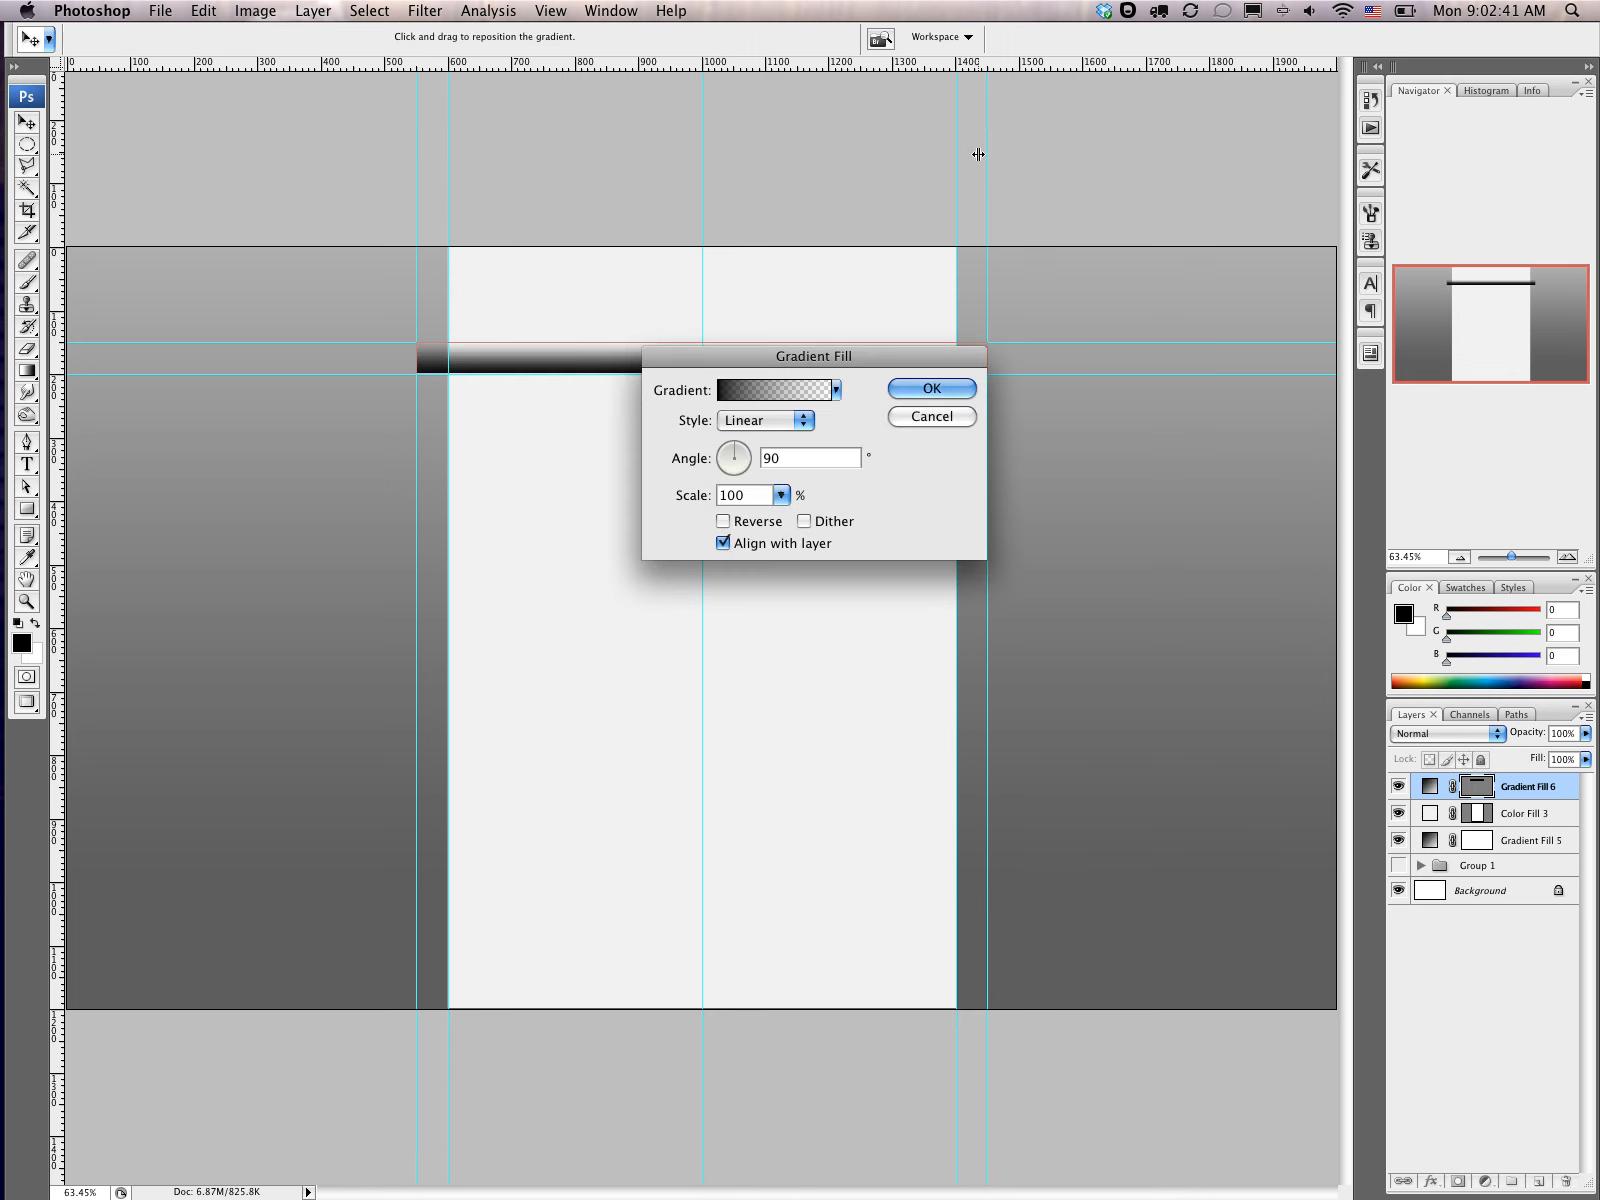
{"action": "left_click", "coordinate": [818, 392]}
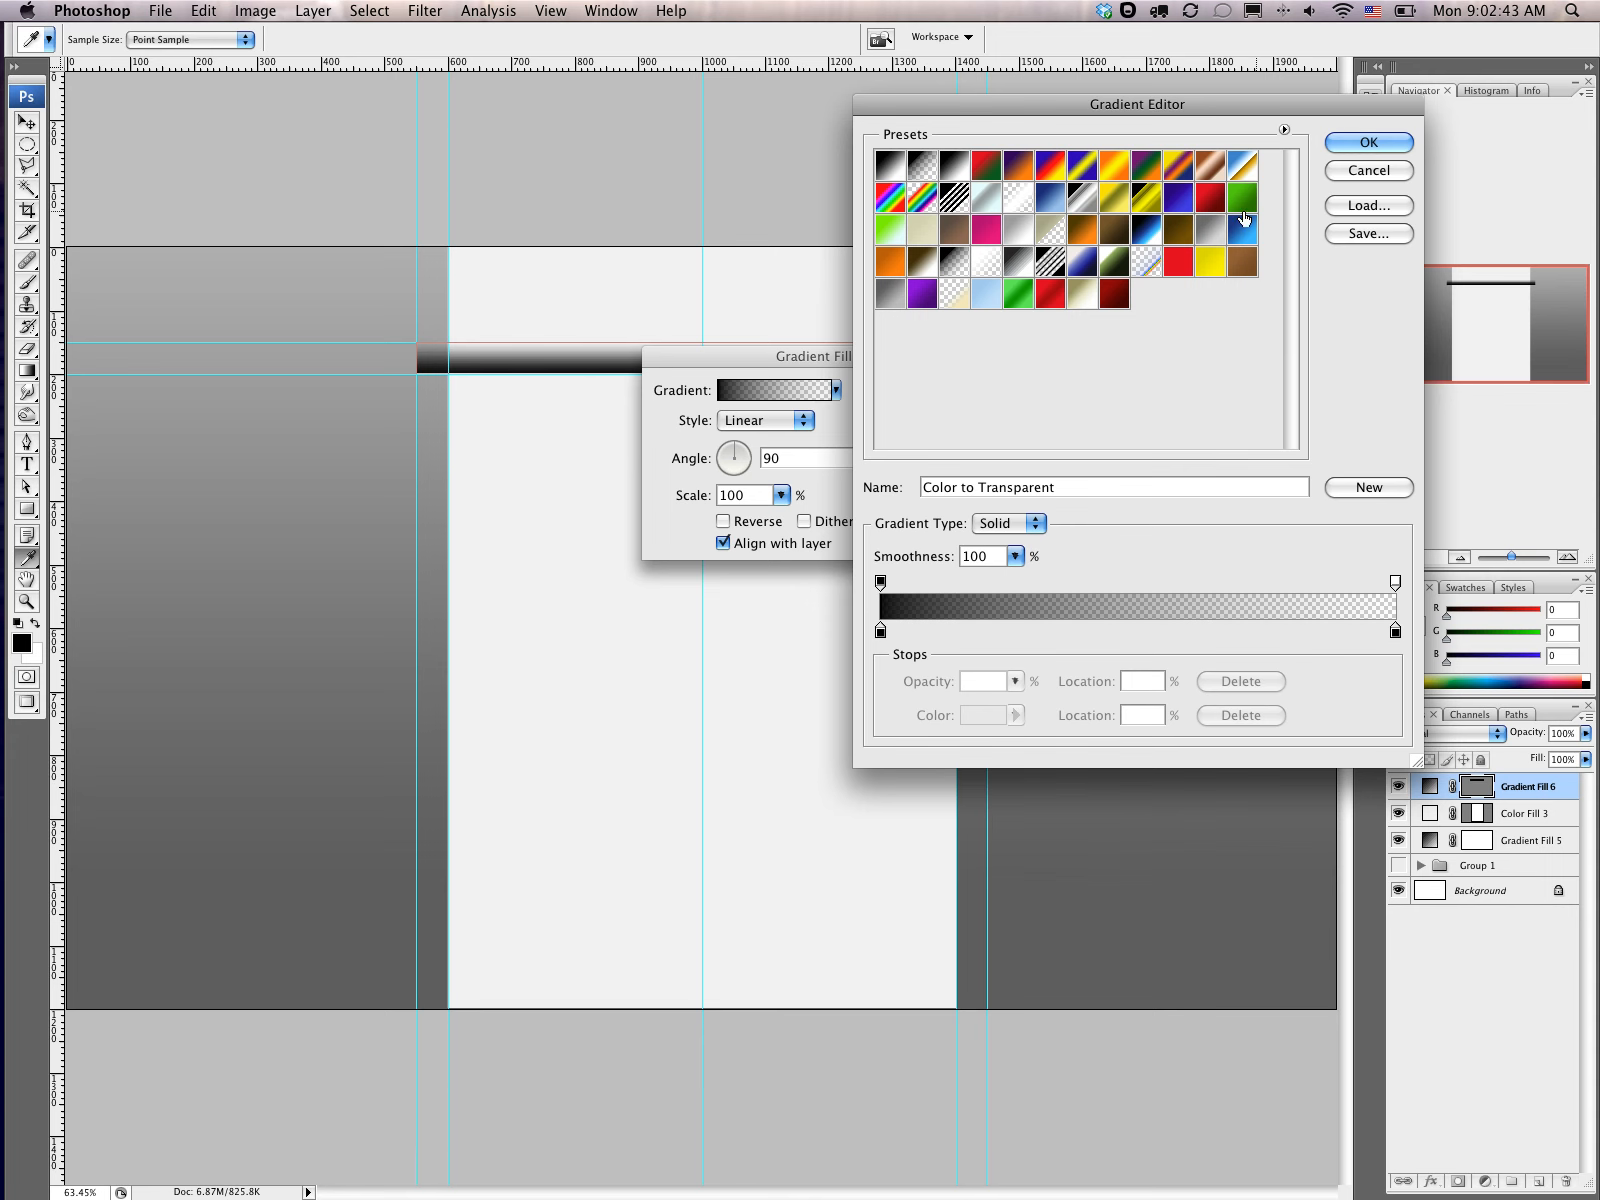
{"action": "left_click", "coordinate": [1222, 204]}
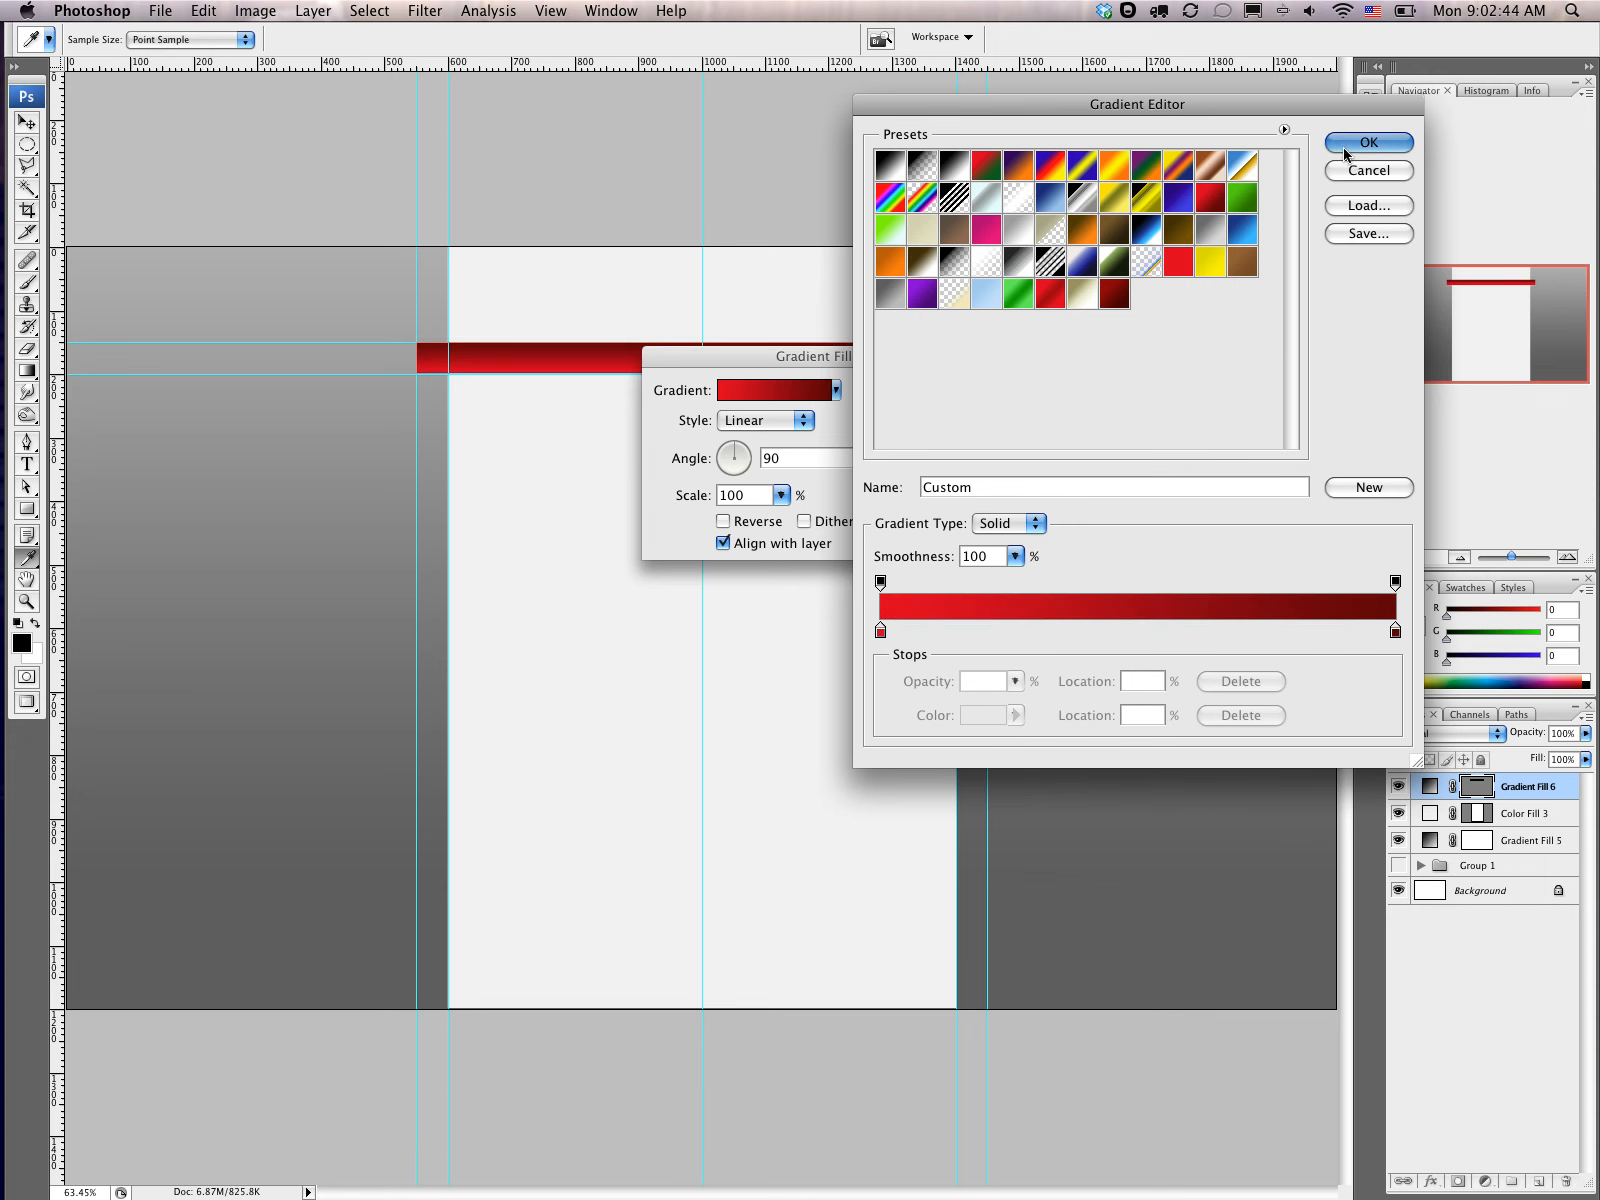
{"action": "left_click", "coordinate": [1369, 142]}
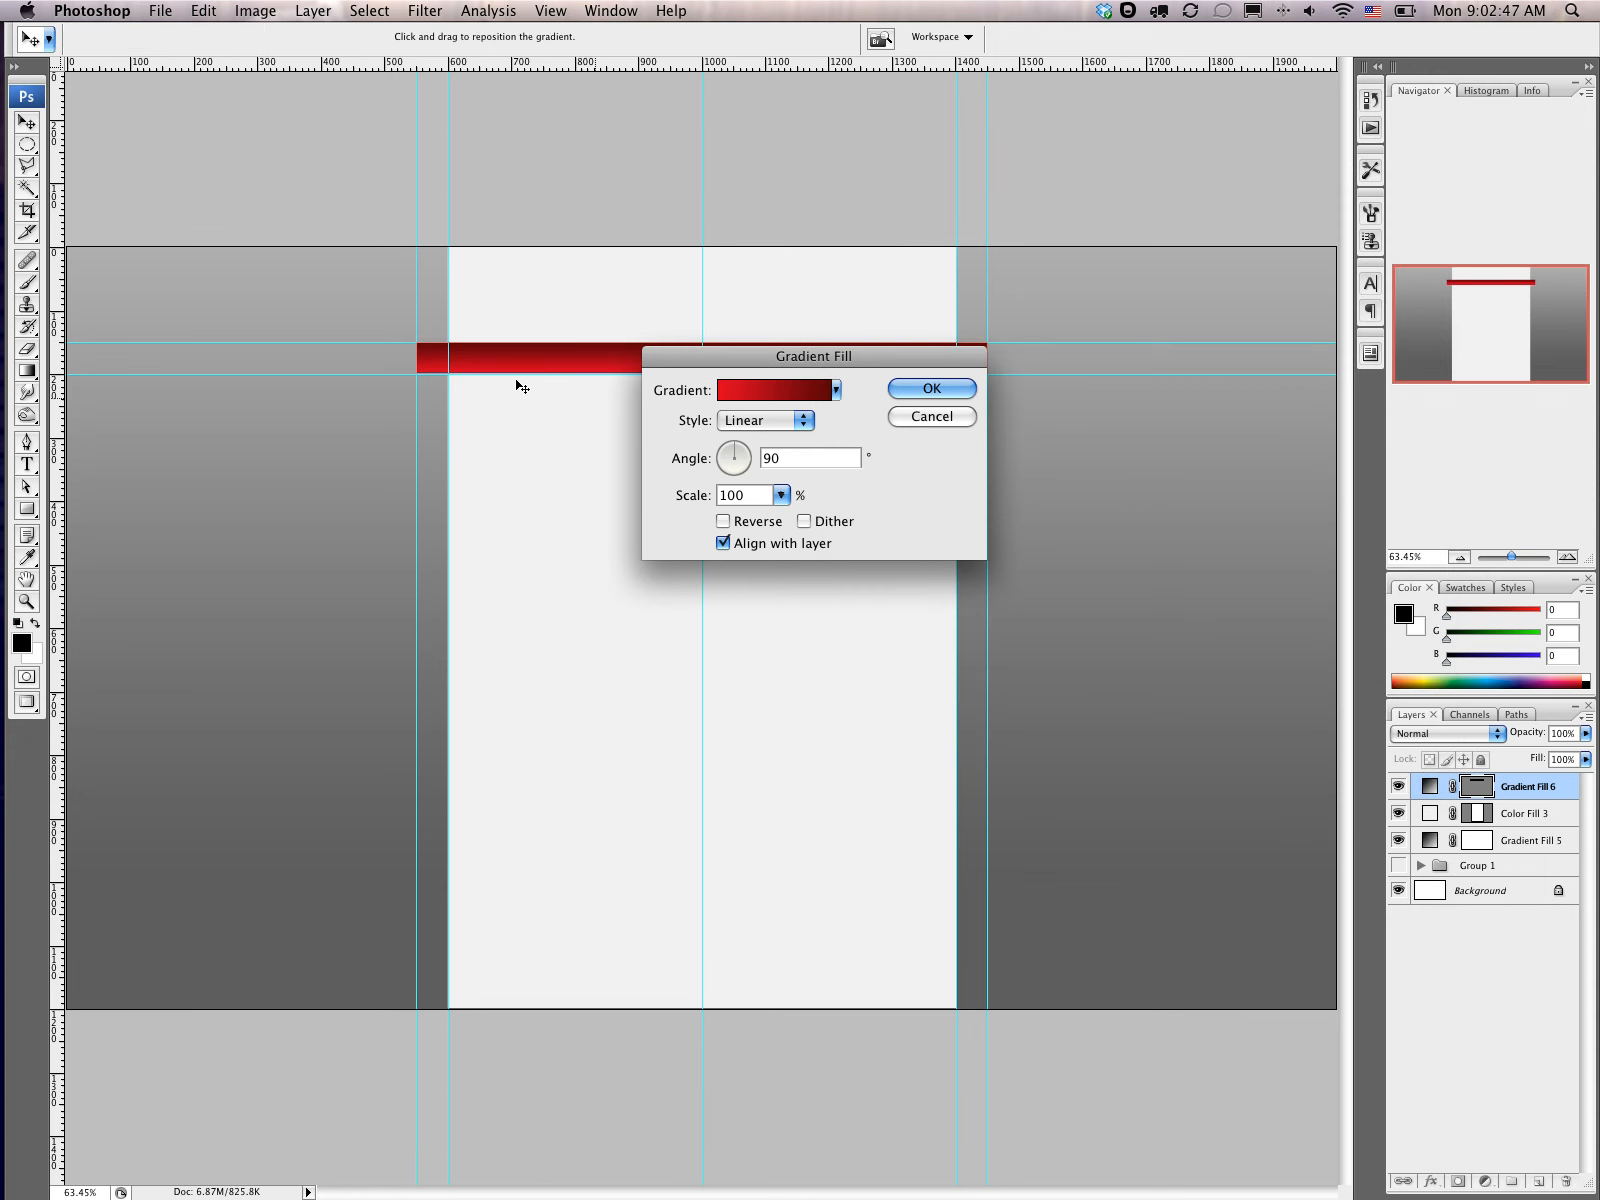
{"action": "left_click", "coordinate": [901, 392]}
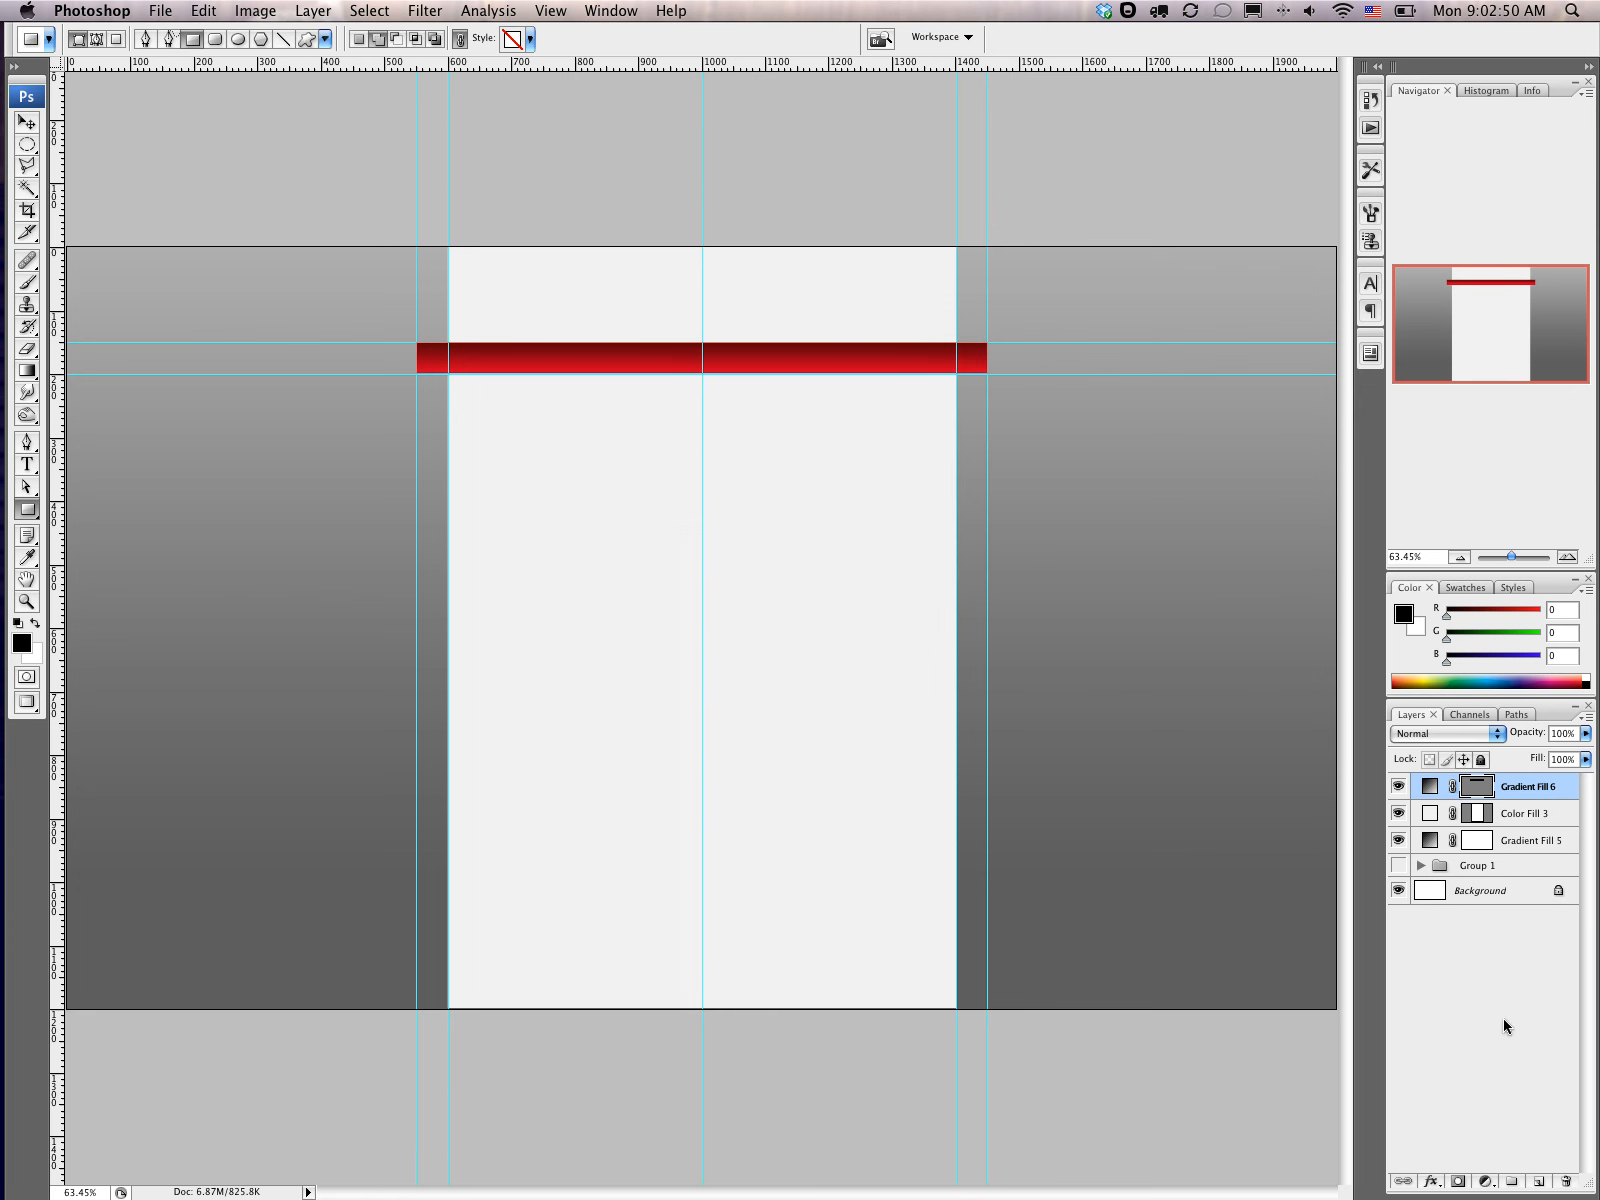
Step: Draw a rectangle path overlapping the upper half and both ends of the red bar, and fill it with a reversed white-to-transparent linear gradient
{"action": "left_click", "coordinate": [1476, 786]}
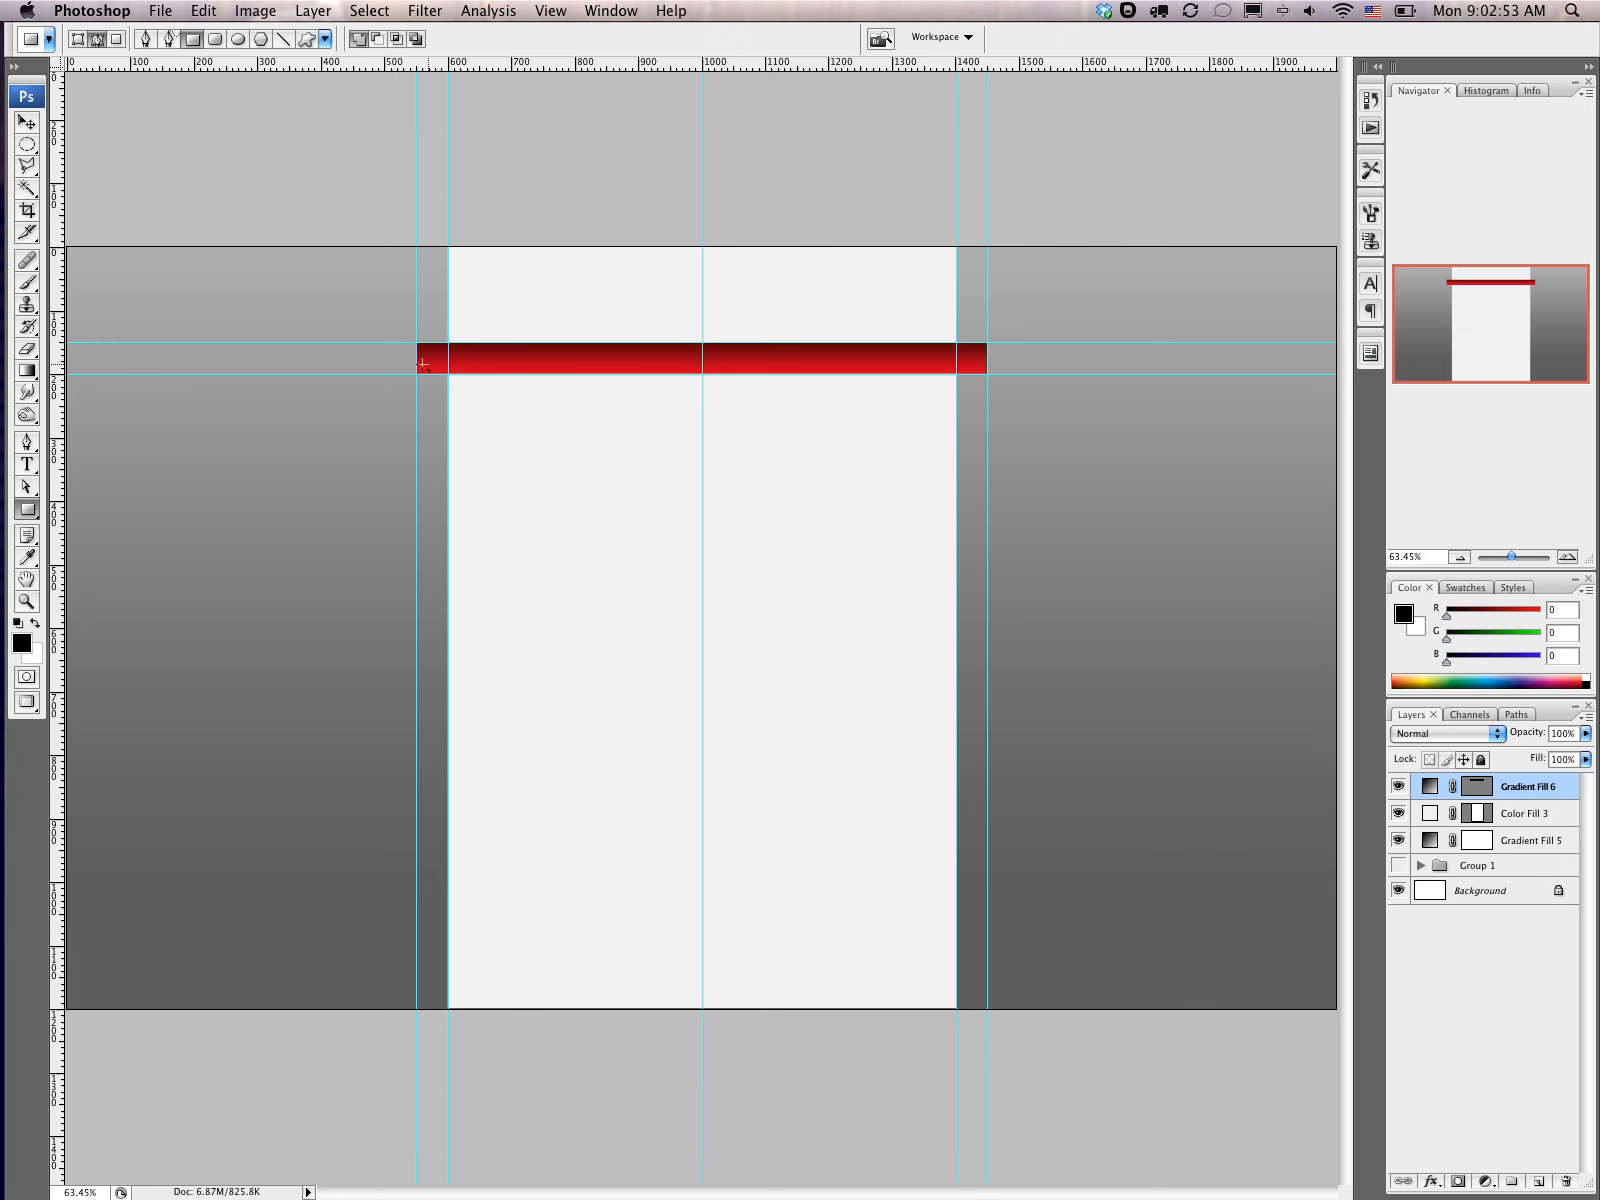
{"action": "left_click_drag", "start_coordinate": [406, 330], "coordinate": [1004, 359]}
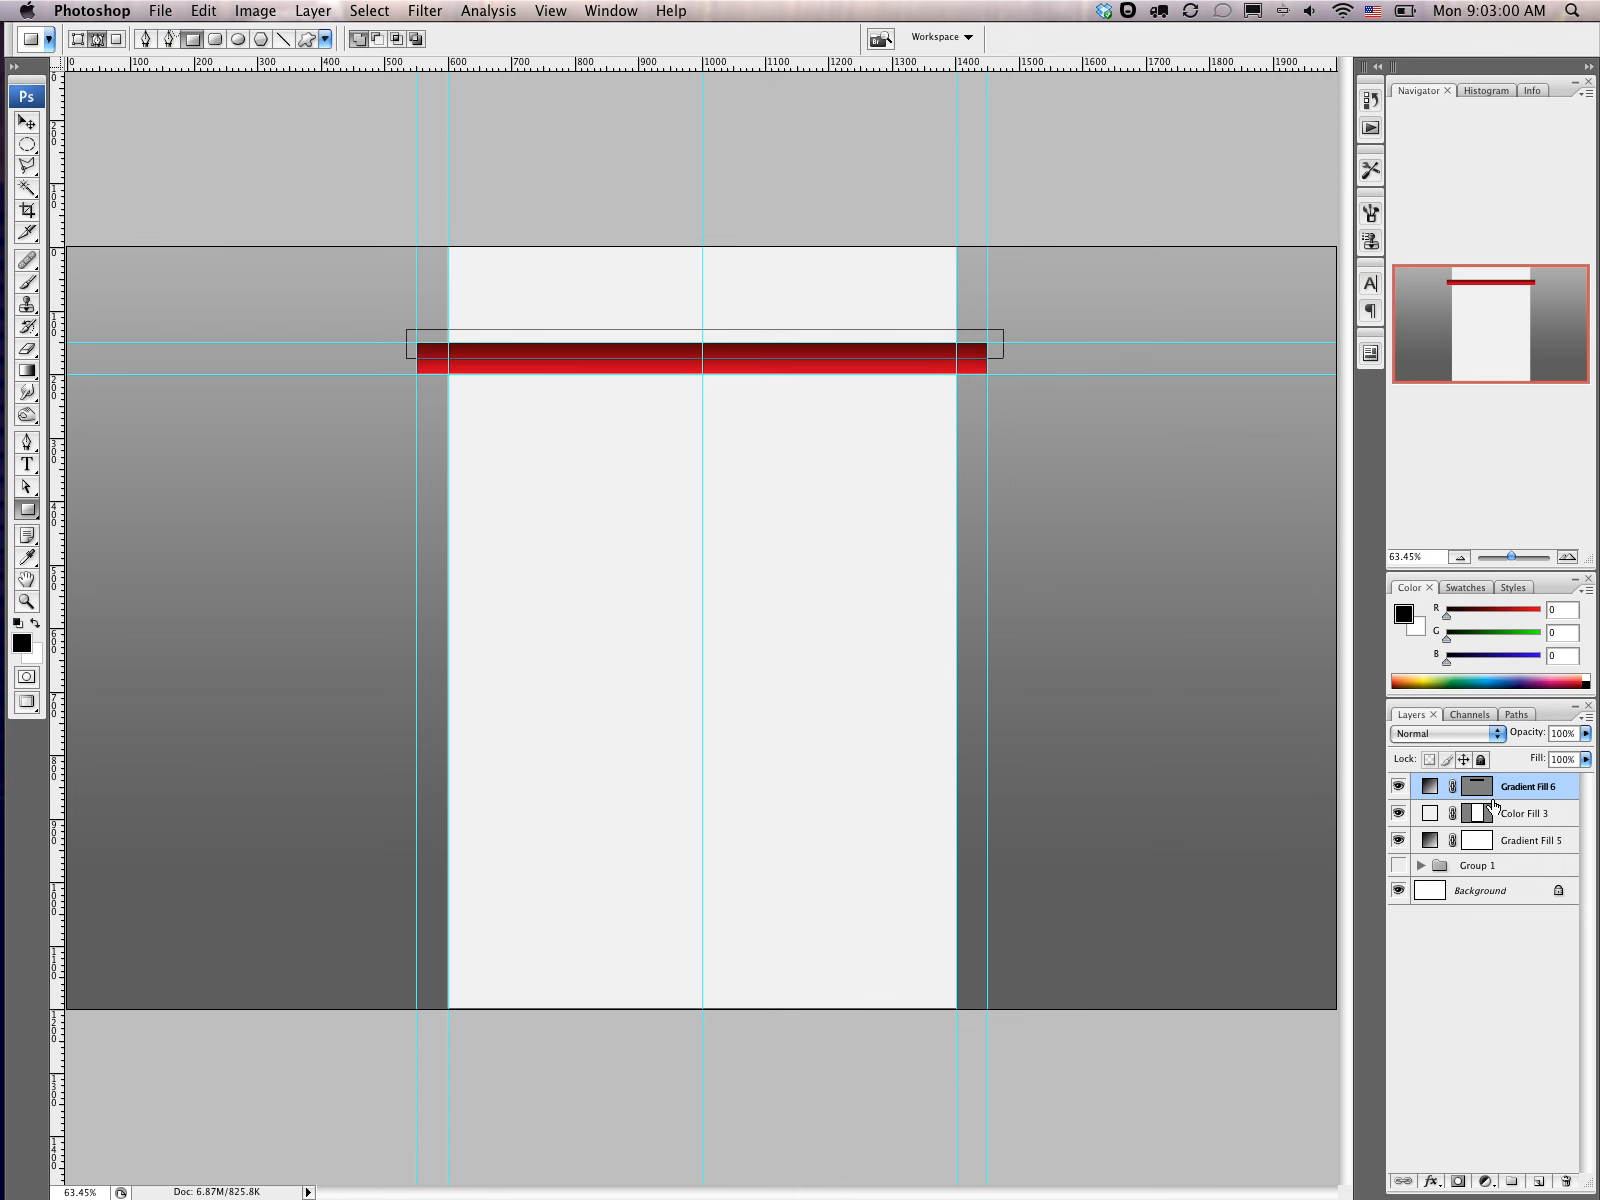
{"action": "left_click", "coordinate": [1486, 1181]}
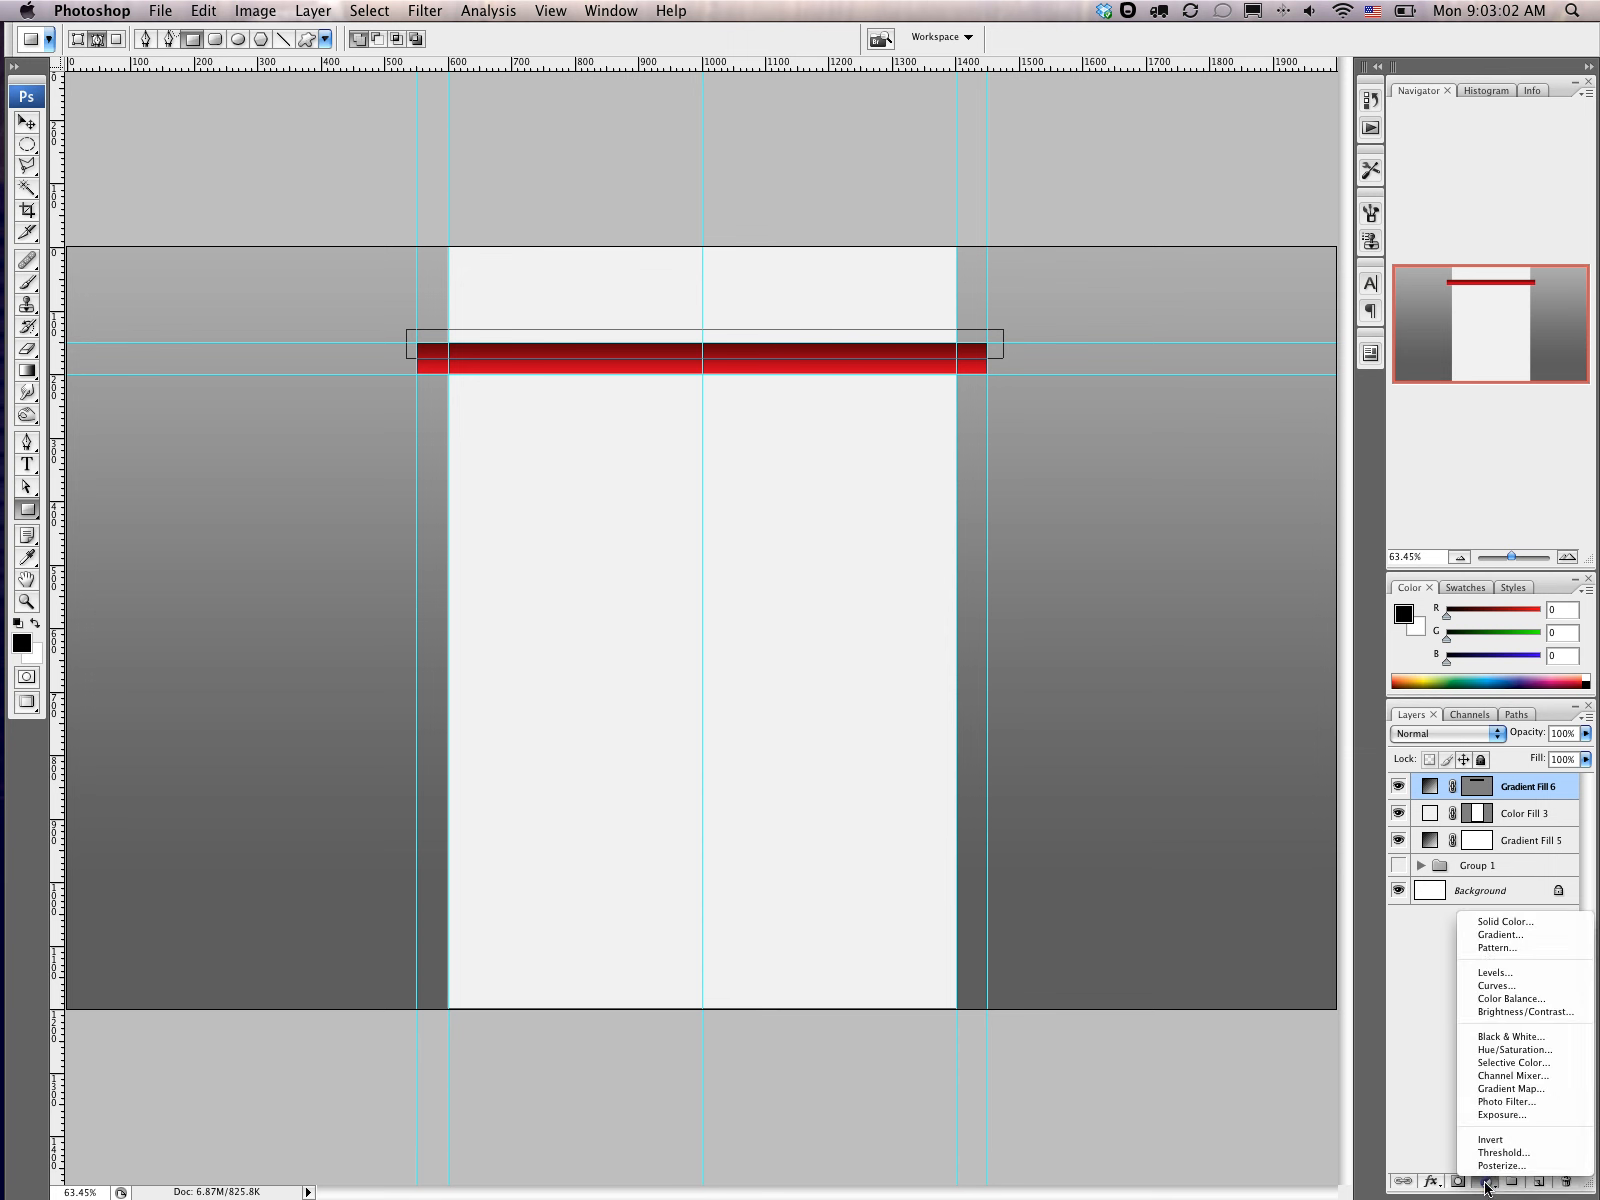
{"action": "left_click", "coordinate": [1500, 940]}
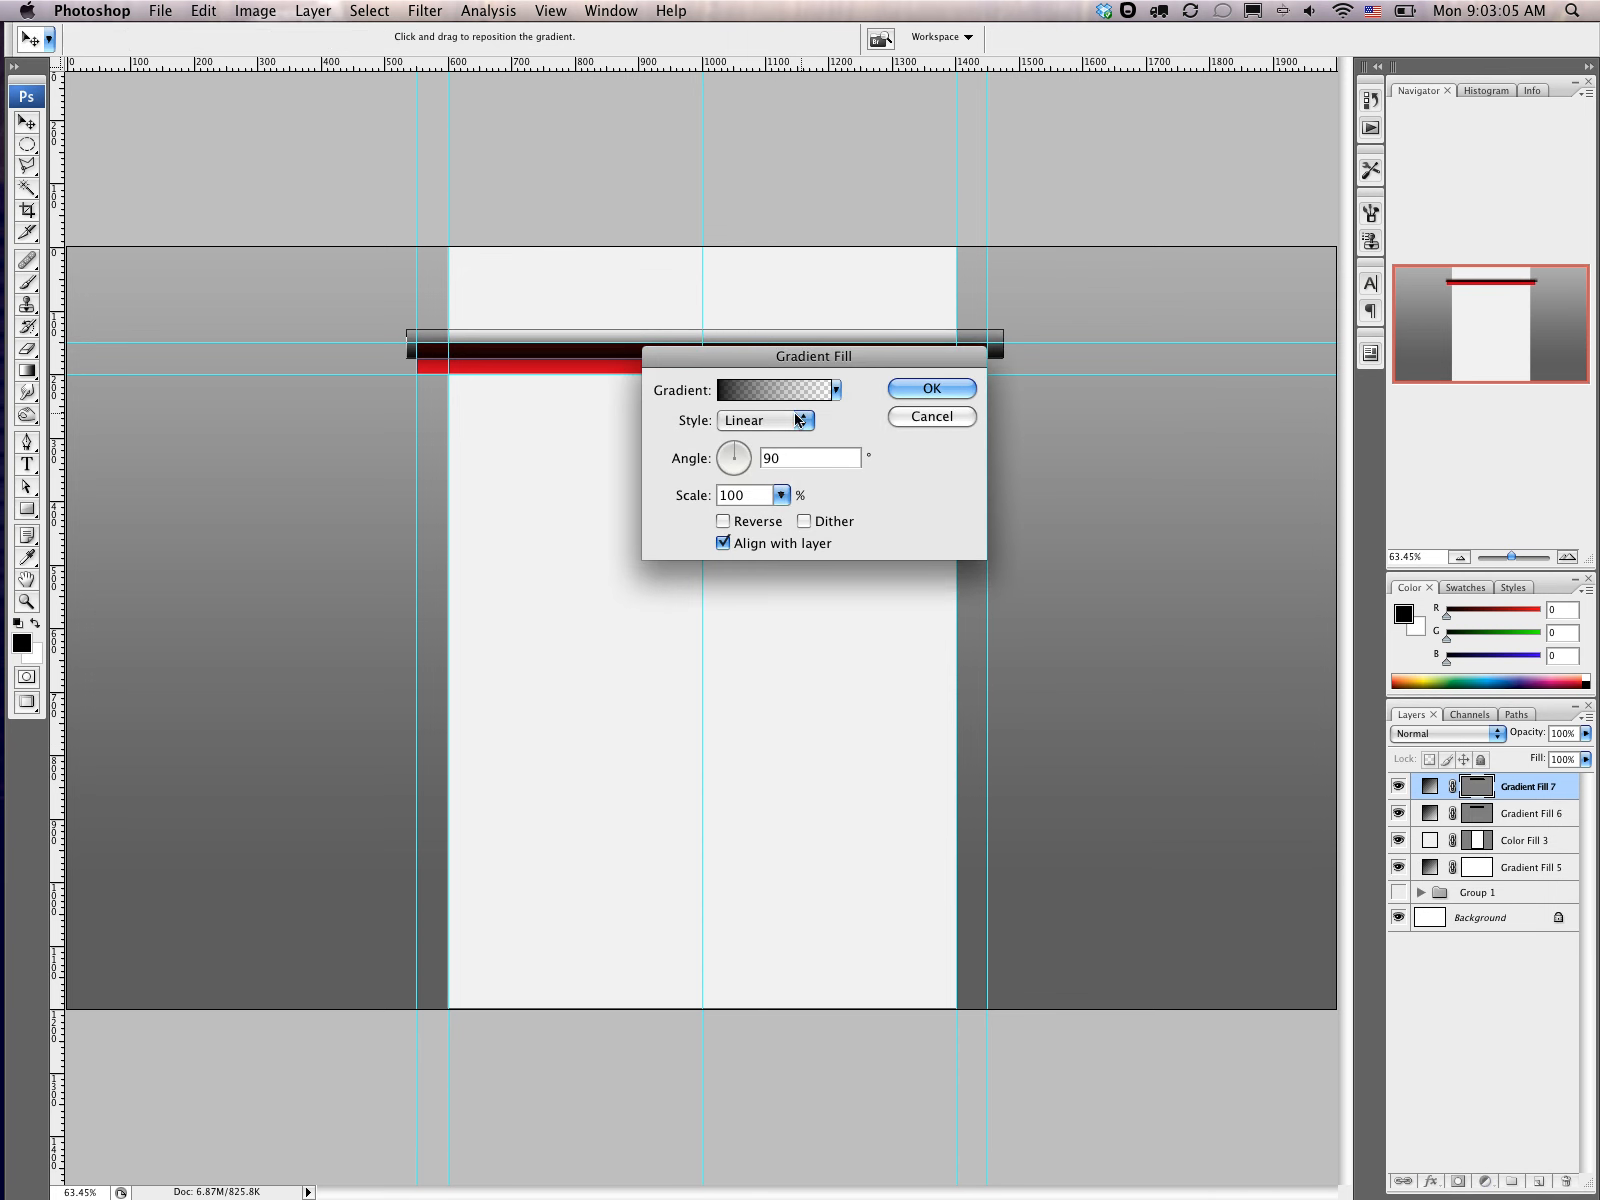
{"action": "left_click", "coordinate": [762, 391]}
{"action": "left_click", "coordinate": [986, 261]}
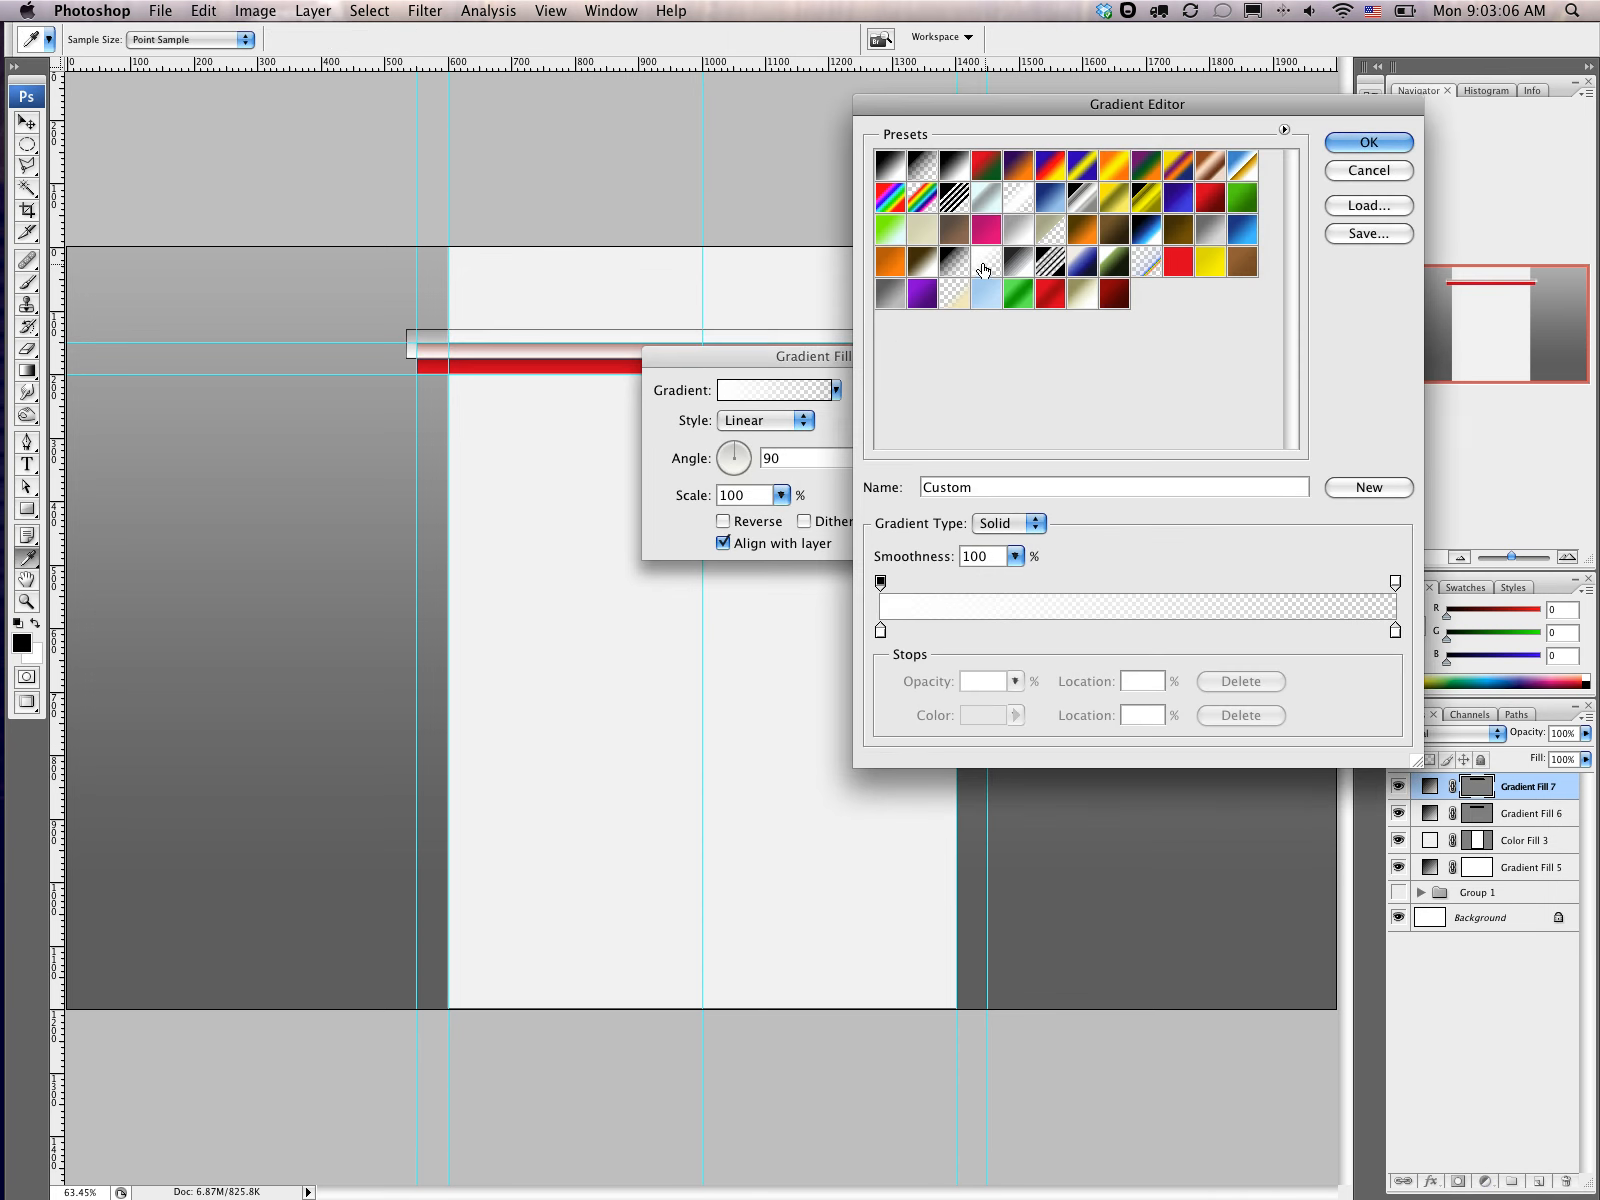
{"action": "left_click", "coordinate": [1365, 143]}
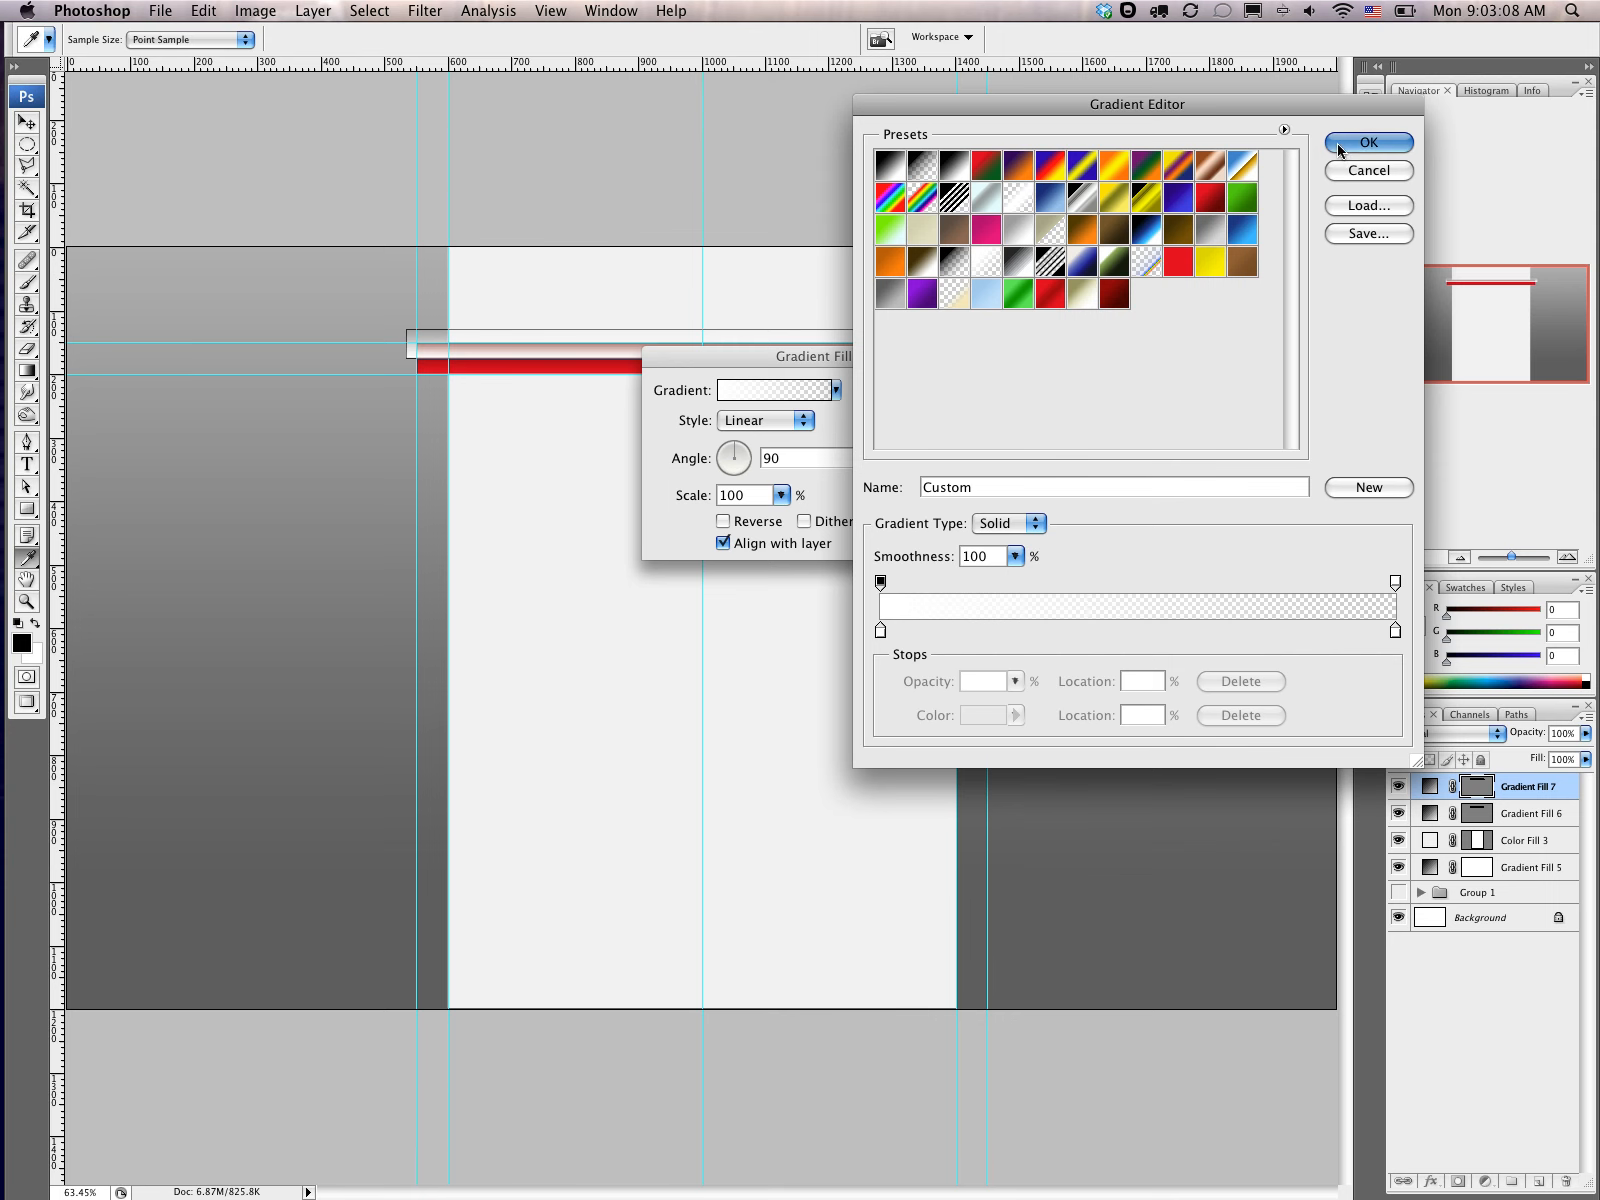
{"action": "left_click", "coordinate": [752, 526]}
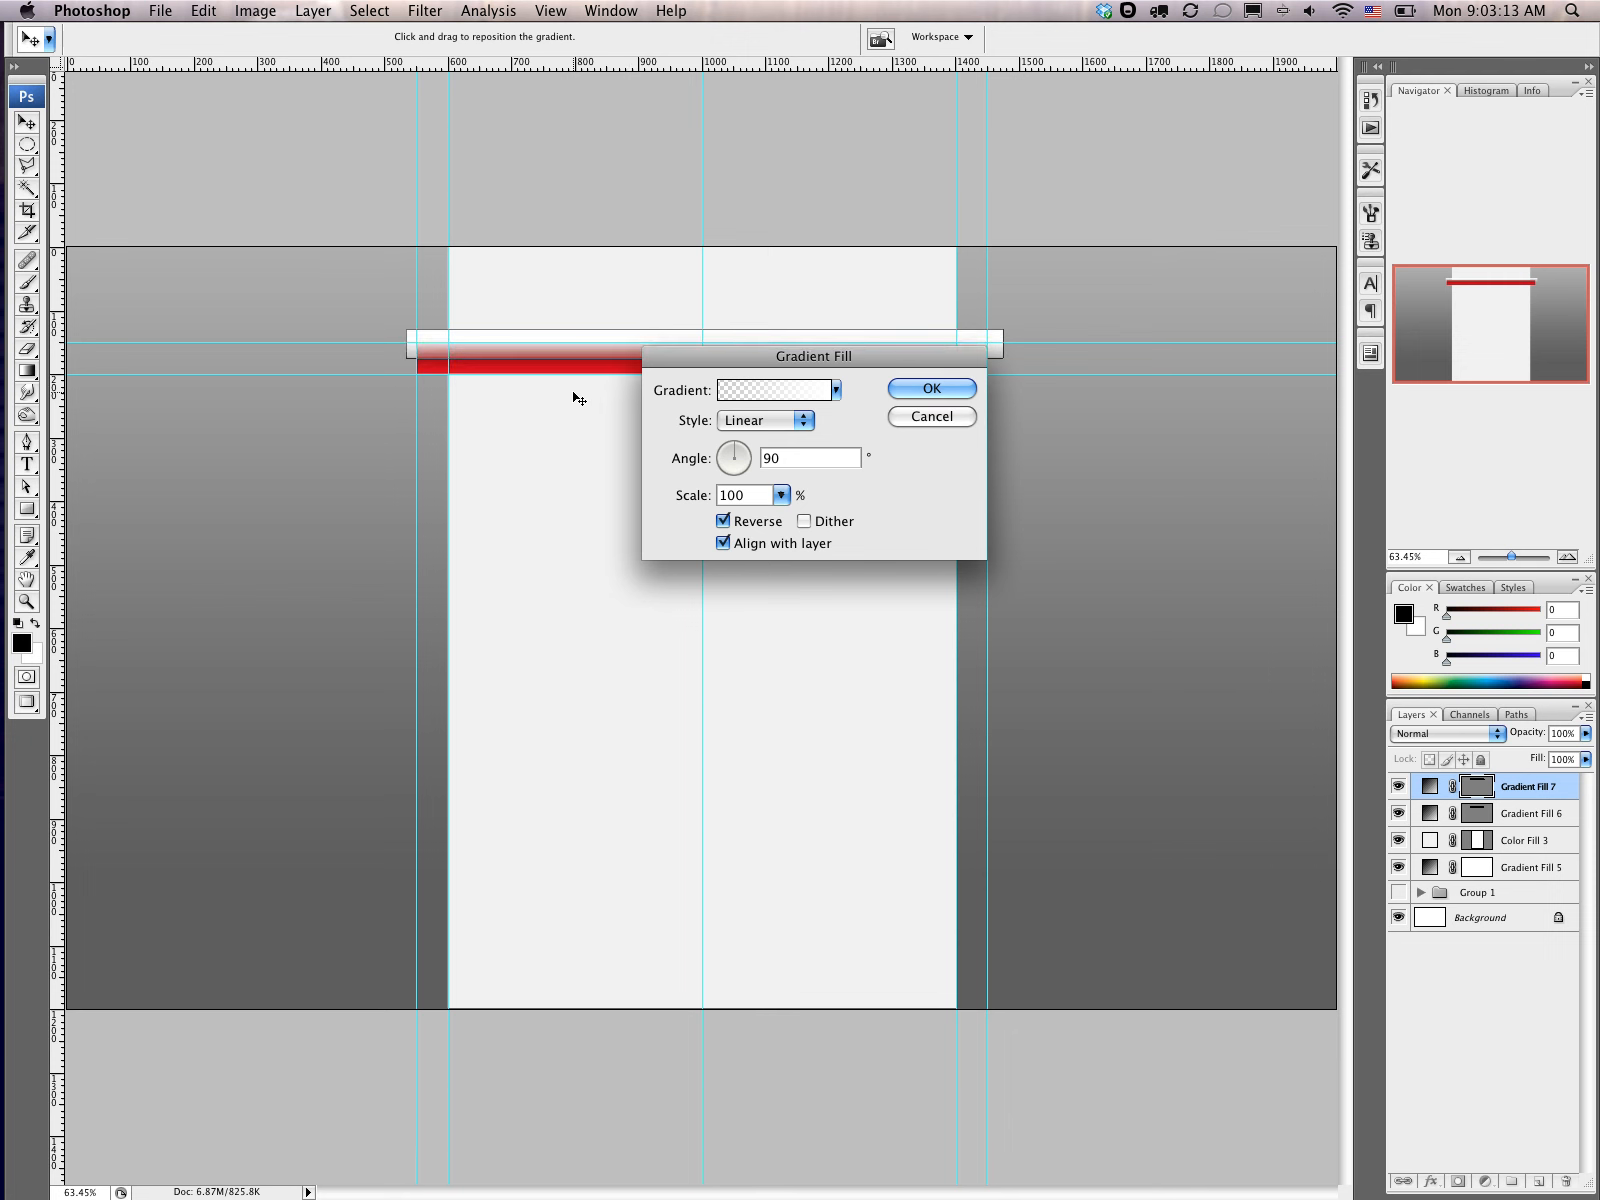
{"action": "left_click_drag", "start_coordinate": [573, 391], "coordinate": [574, 393]}
{"action": "left_click", "coordinate": [910, 388]}
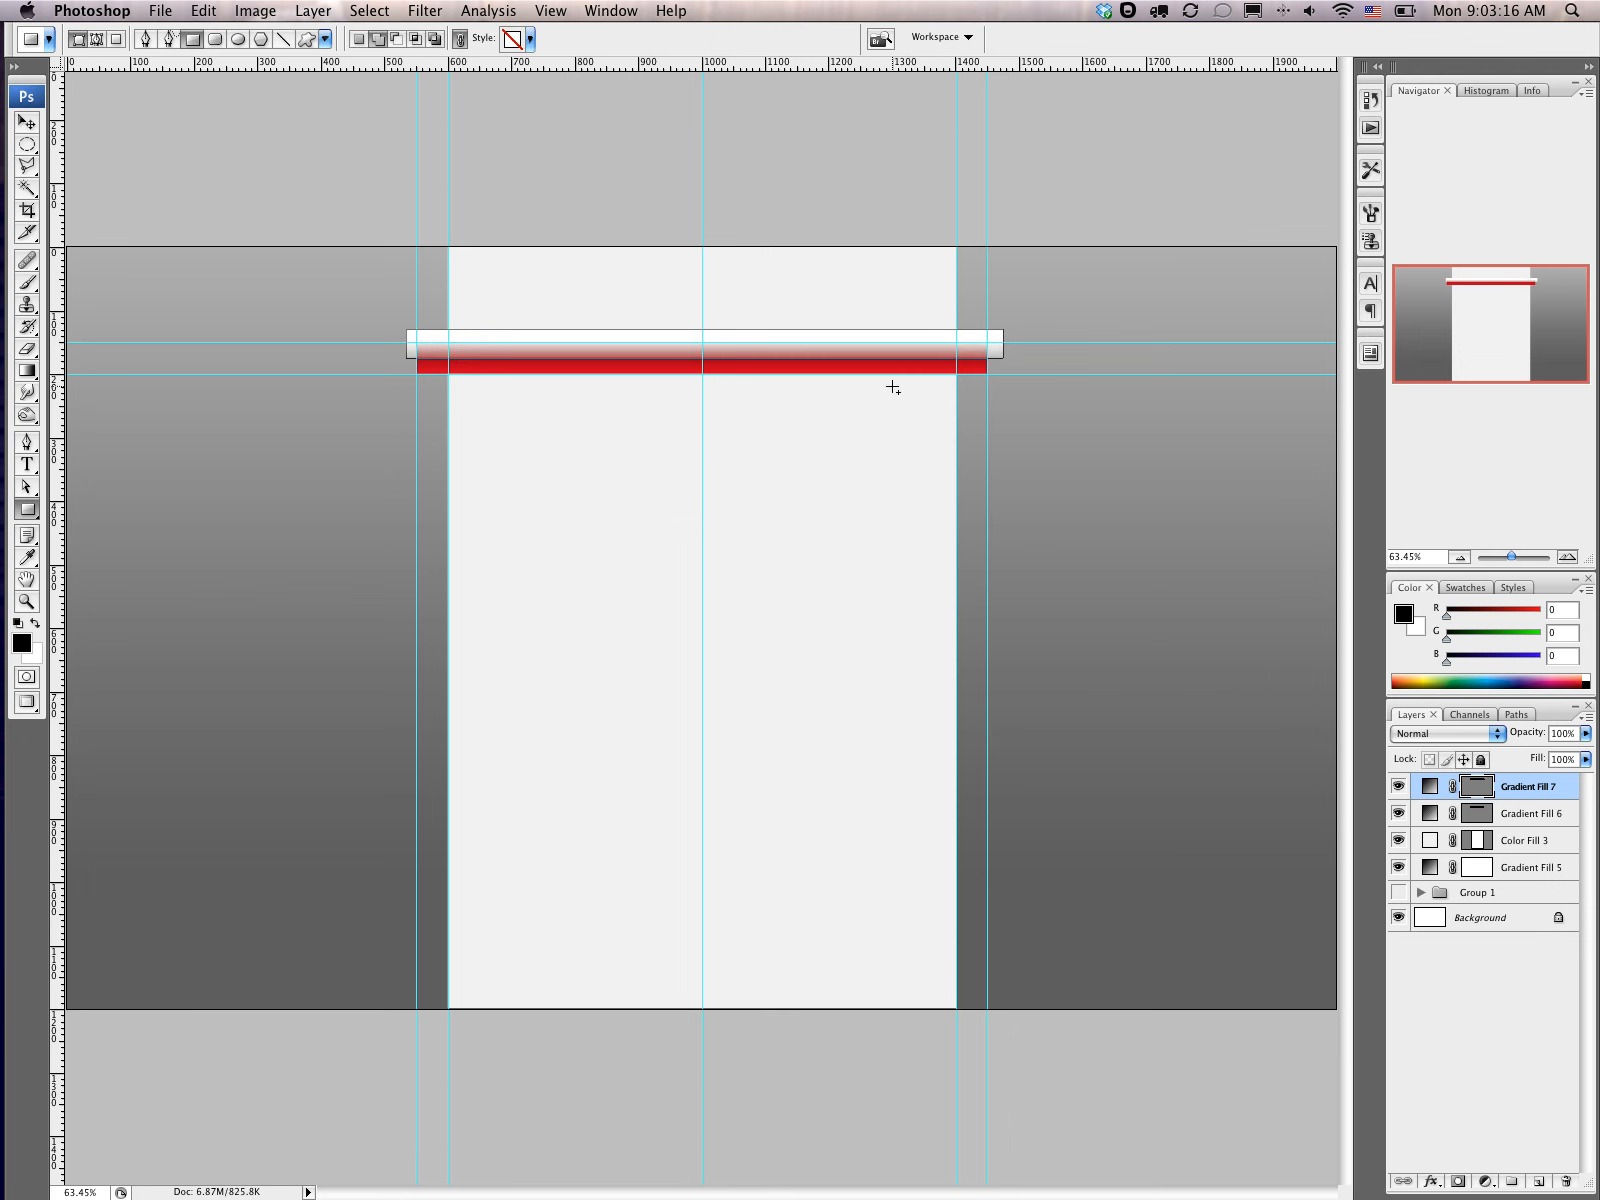
Step: Clip the white-to-transparent gradient layer to the red bar's gradient layer
{"action": "left_click", "coordinate": [1472, 789]}
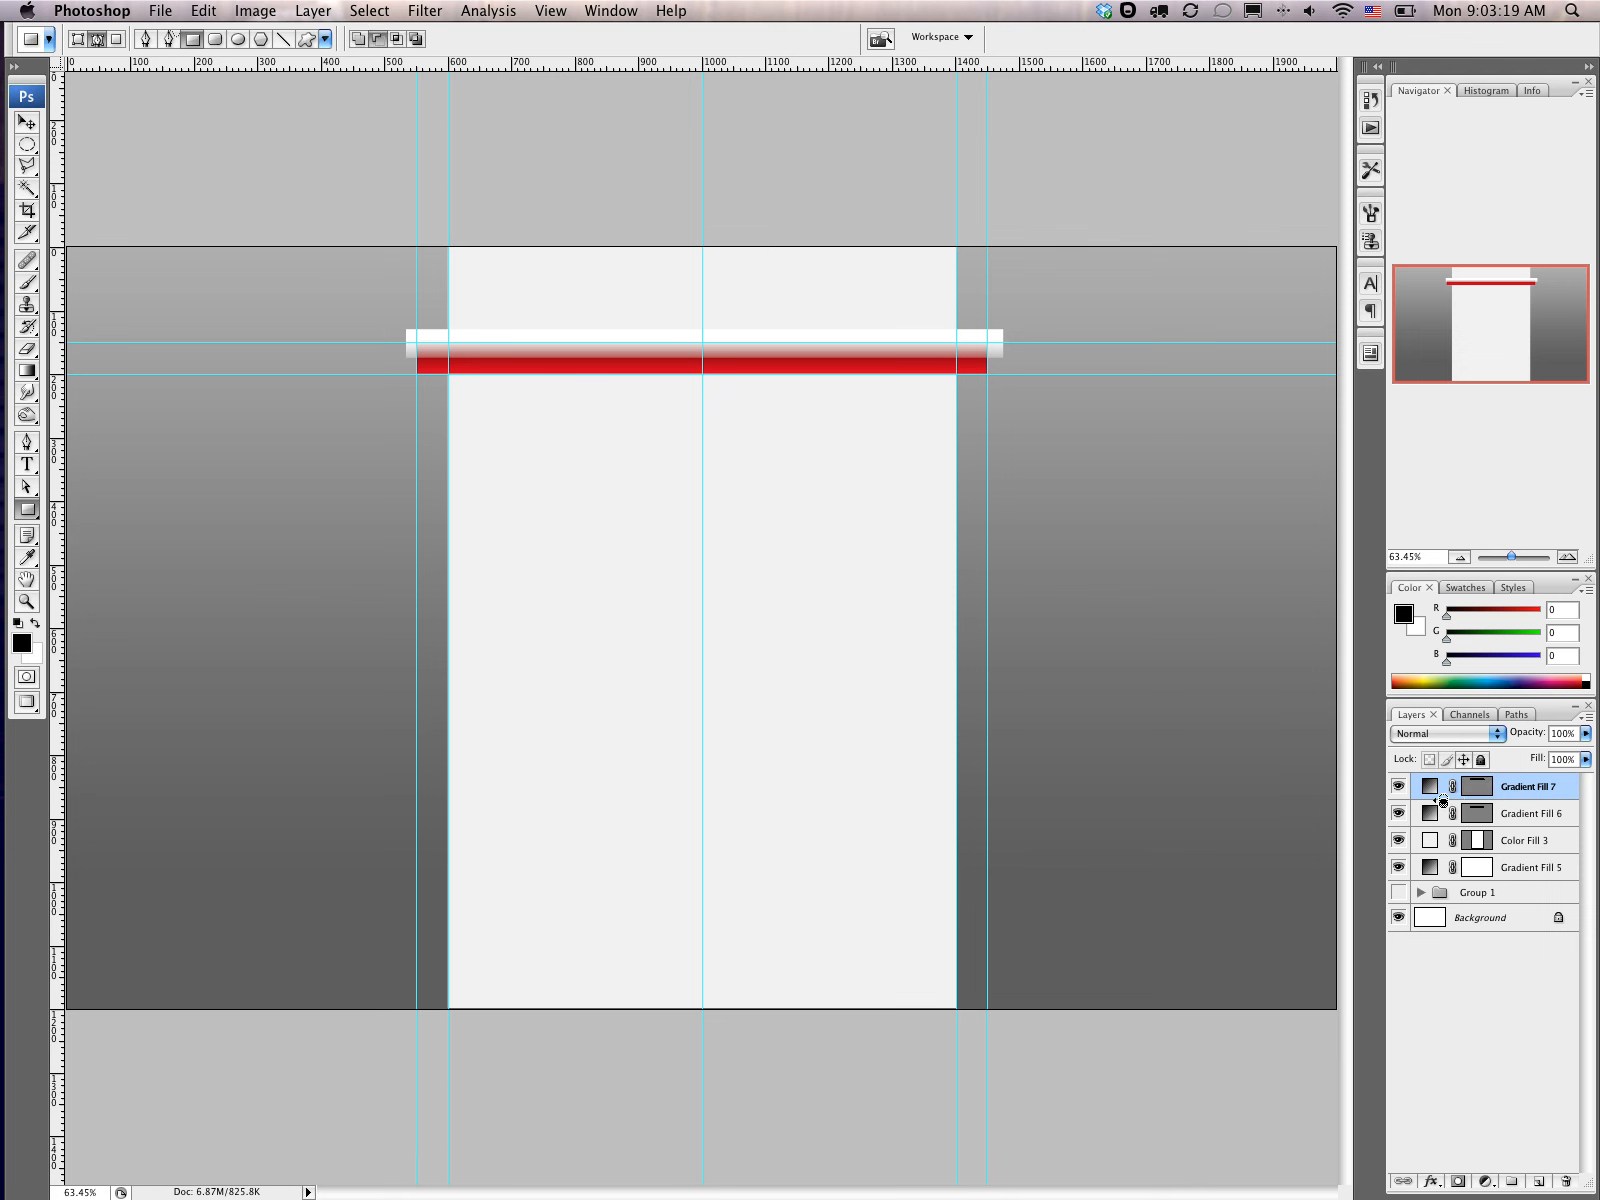
{"action": "left_click", "coordinate": [1442, 800], "text": "alt"}
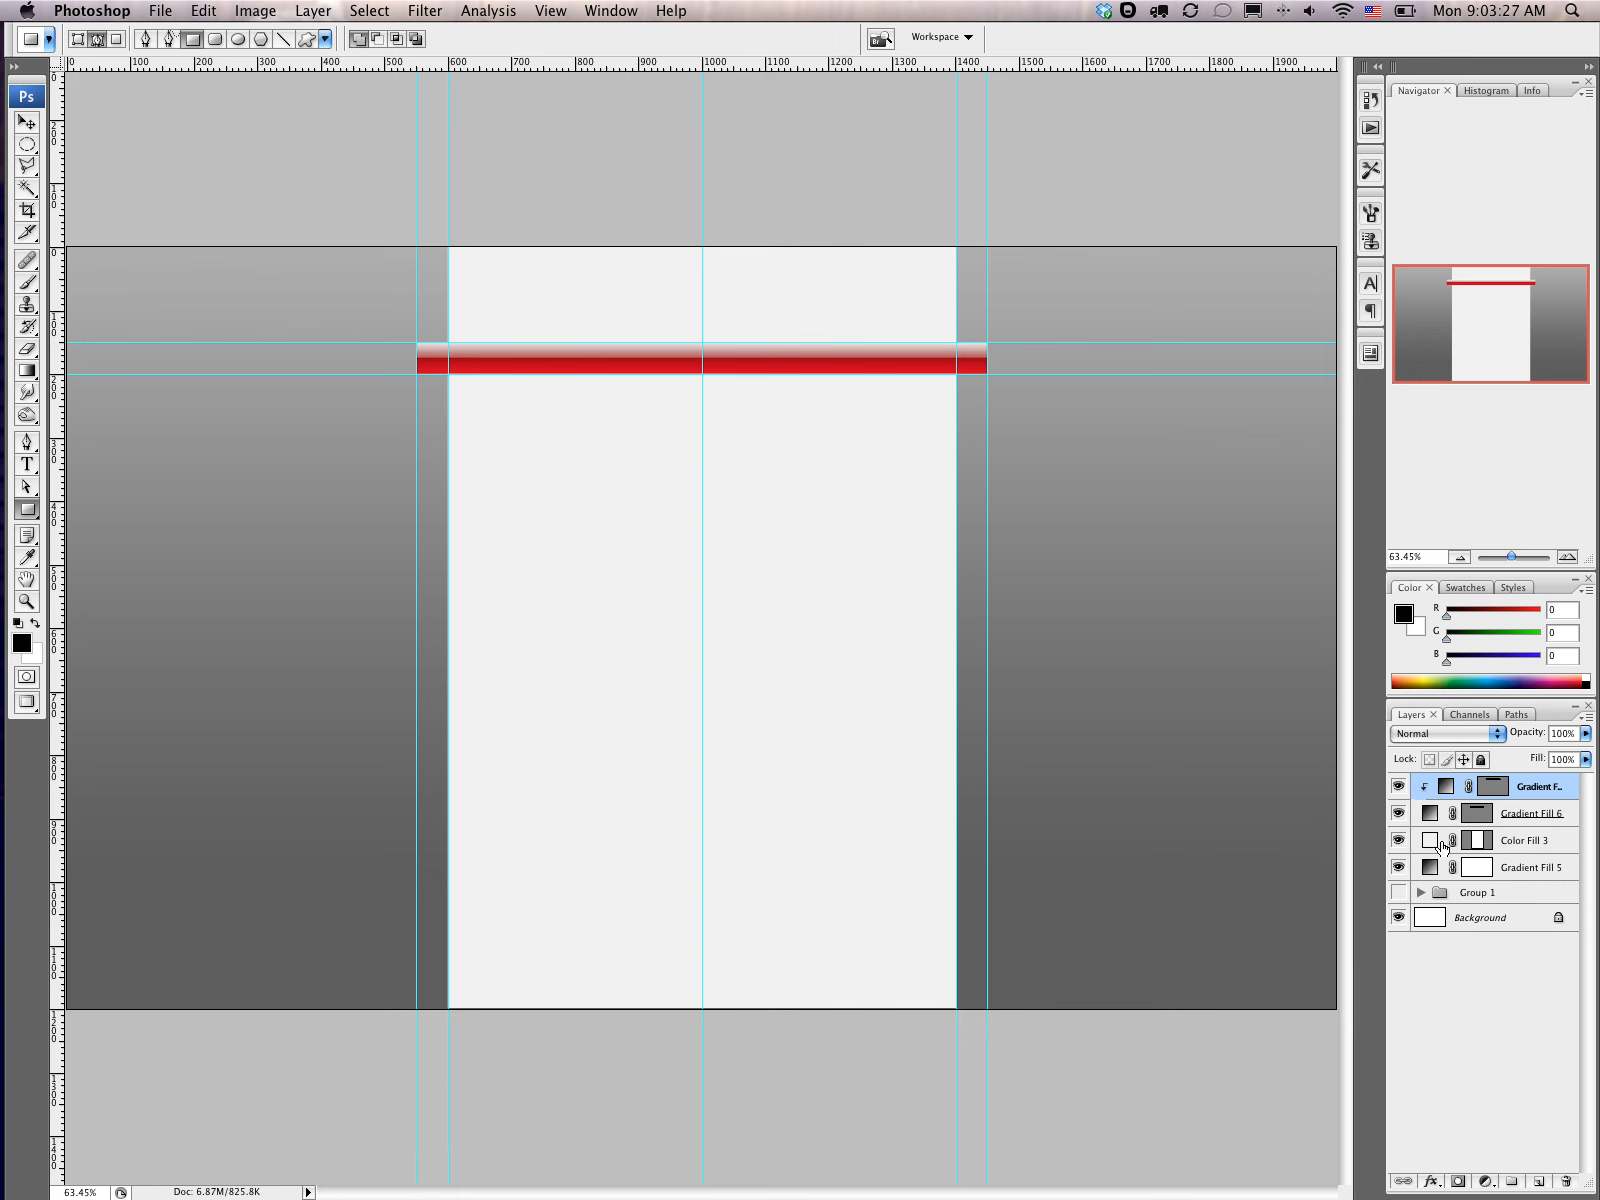
Step: Draw a closed triangular path with the Pen tool from the red bar's lower-left corner down past the 600 guide and back up into the bar
{"action": "key", "text": "super+equal"}
{"action": "key", "text": "super+equal"}
{"action": "key", "text": "super+equal"}
{"action": "key", "text": "super+equal"}
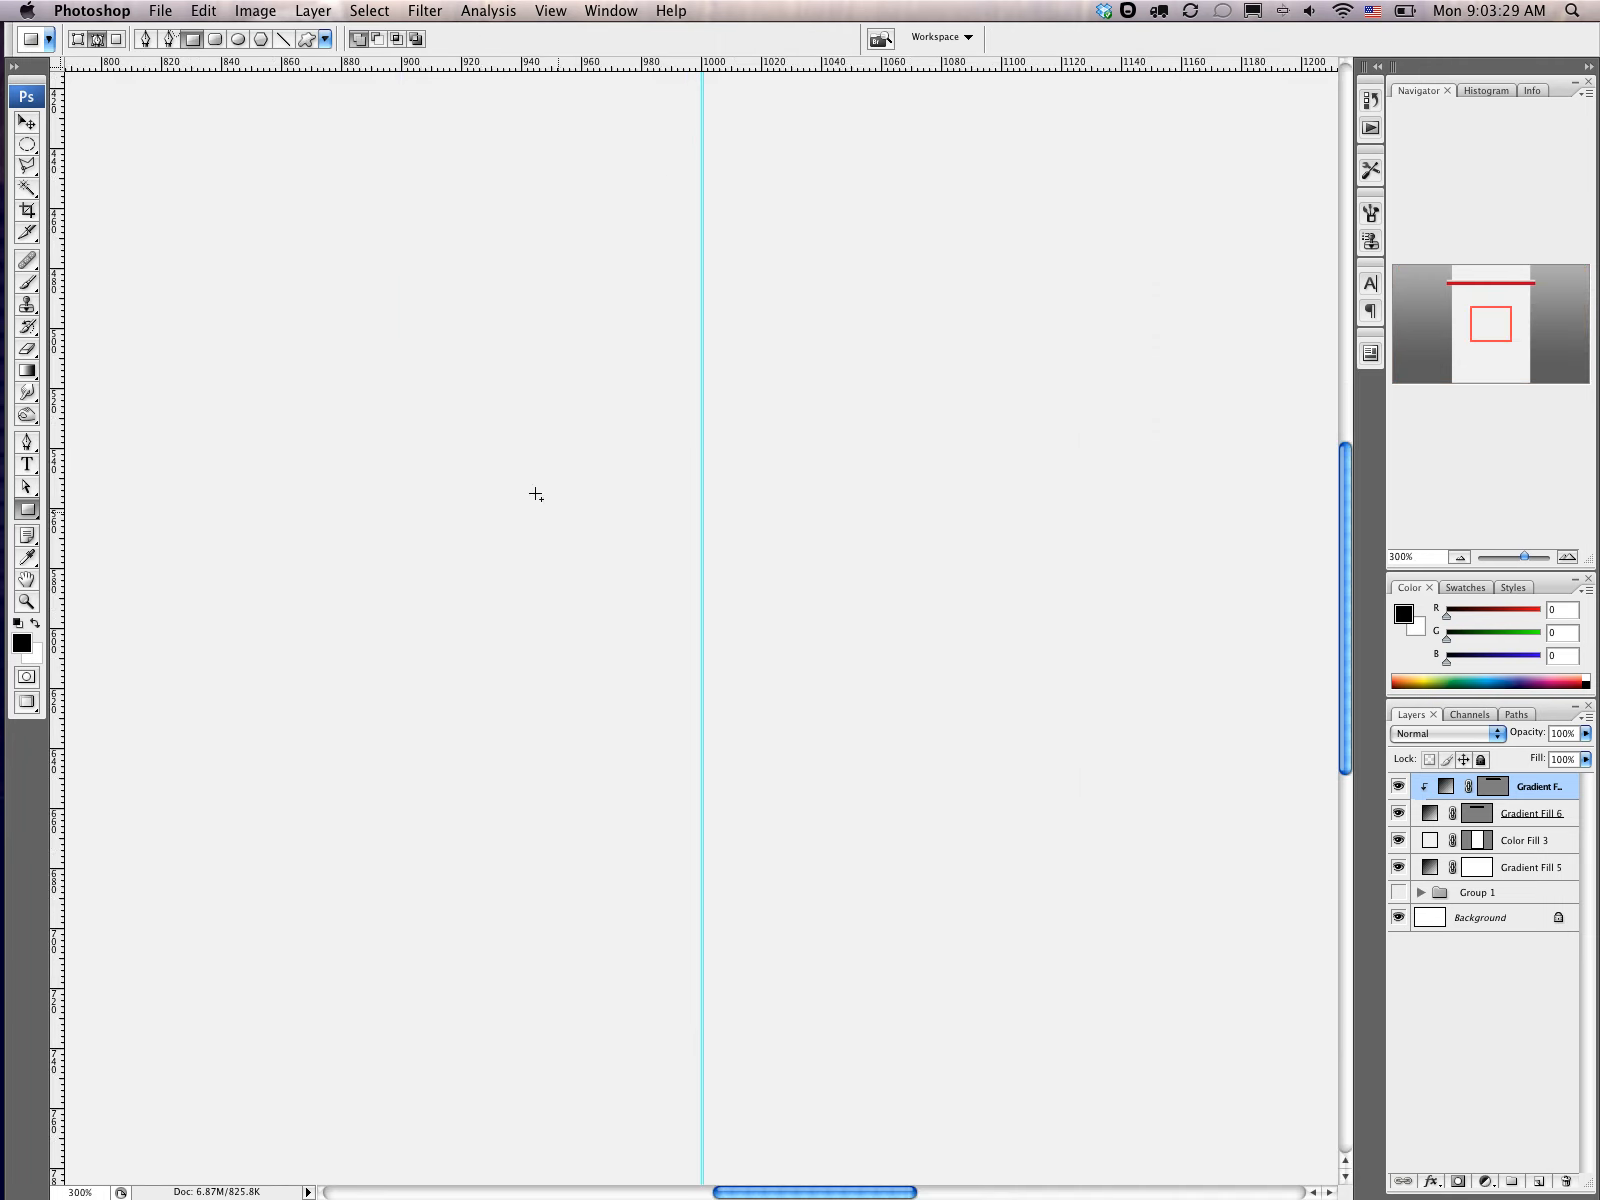
{"action": "left_click_drag", "start_coordinate": [489, 446], "coordinate": [1042, 984]}
{"action": "scroll", "coordinate": [1042, 984], "scroll_direction": "up", "scroll_amount": 6}
{"action": "scroll", "coordinate": [718, 700], "scroll_direction": "left", "scroll_amount": 1}
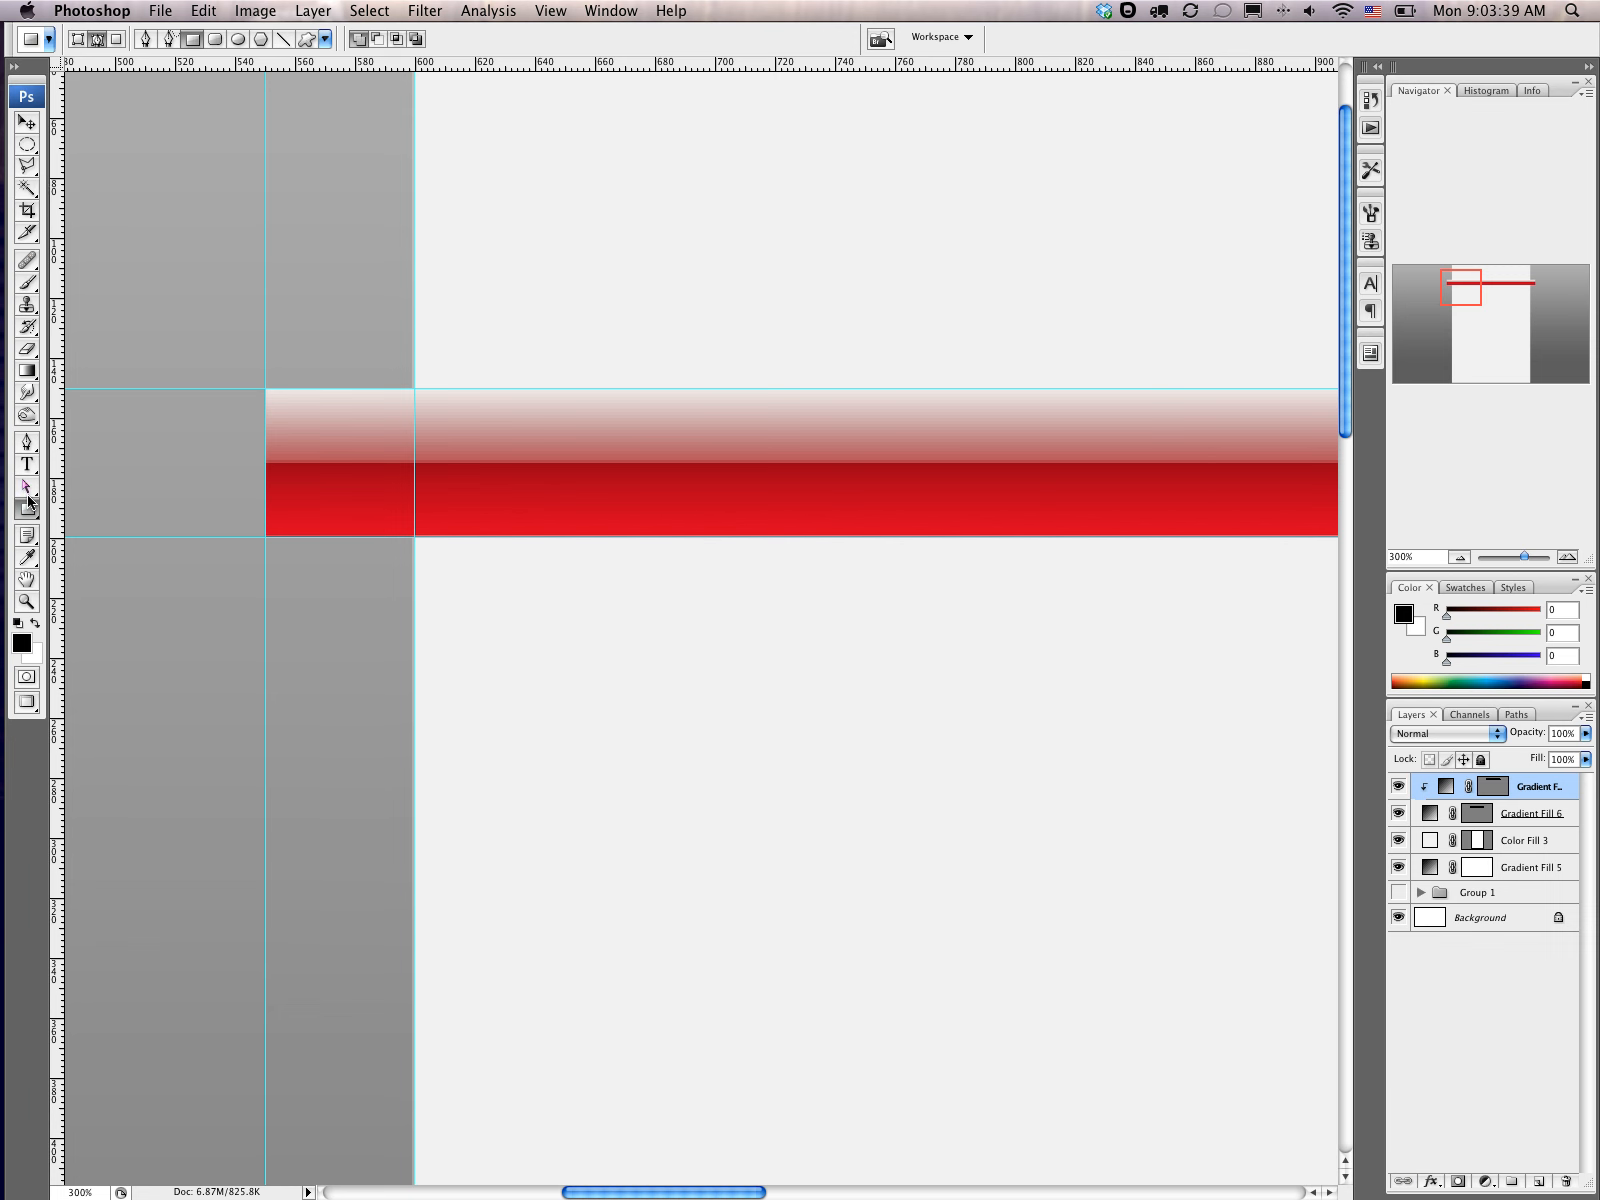
{"action": "left_click", "coordinate": [27, 442]}
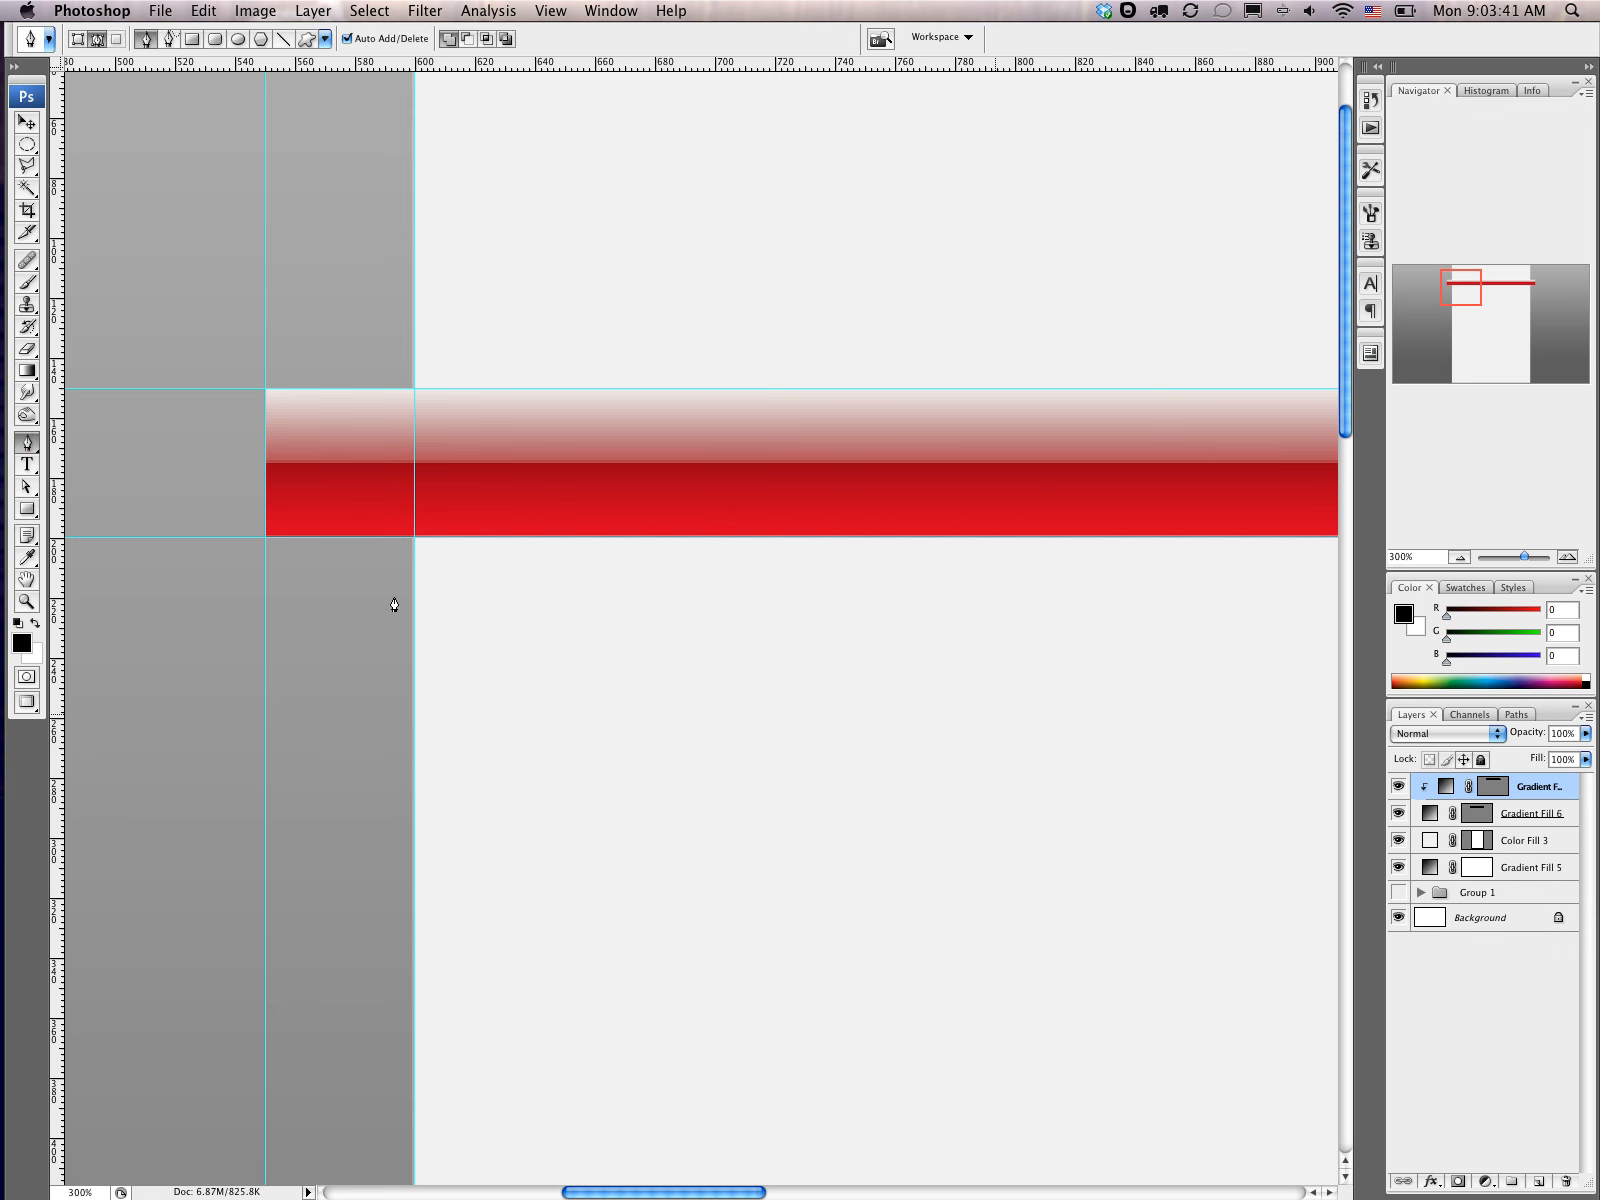
{"action": "left_click", "coordinate": [265, 538]}
{"action": "left_click", "coordinate": [414, 685]}
{"action": "key", "text": "super+z"}
{"action": "left_click", "coordinate": [446, 703], "text": "shift"}
{"action": "left_click", "coordinate": [436, 518], "text": "shift"}
{"action": "left_click", "coordinate": [266, 536]}
Step: Fill the triangular path with the red-to-dark-red linear gradient preset at 90°
{"action": "left_click", "coordinate": [1486, 1181]}
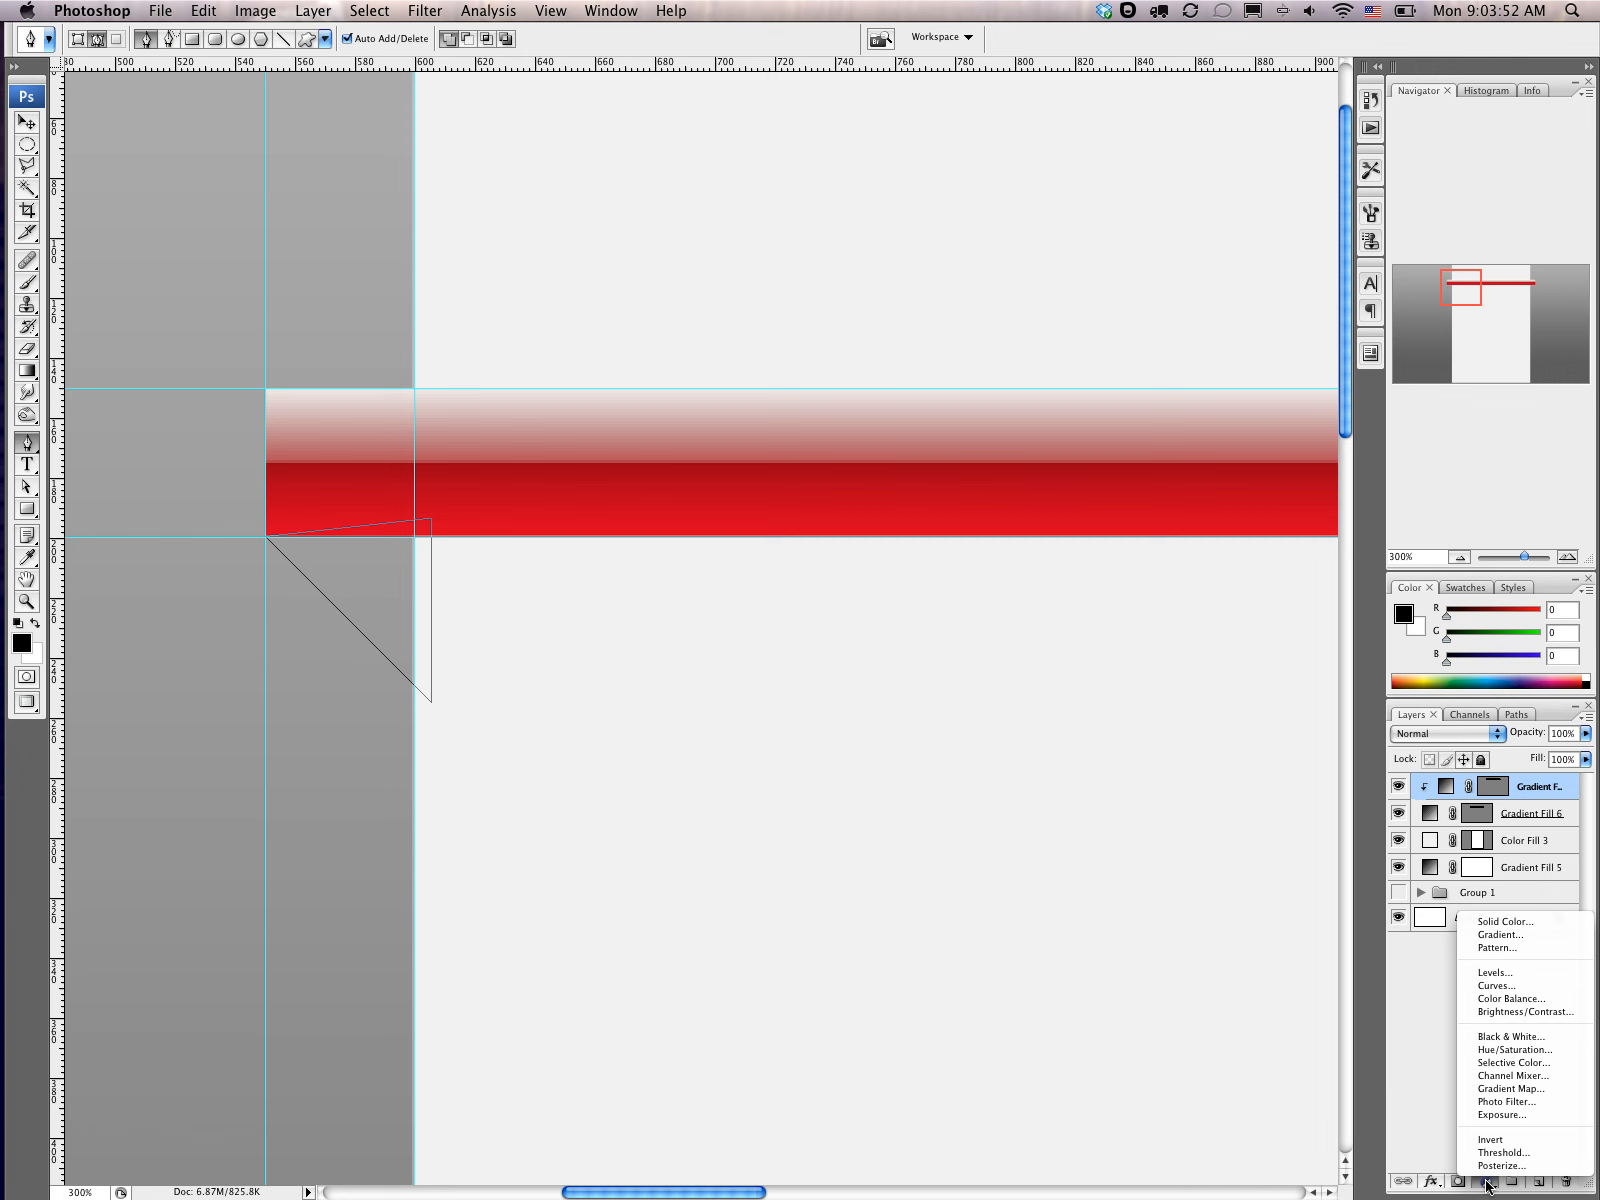
{"action": "left_click", "coordinate": [1490, 937]}
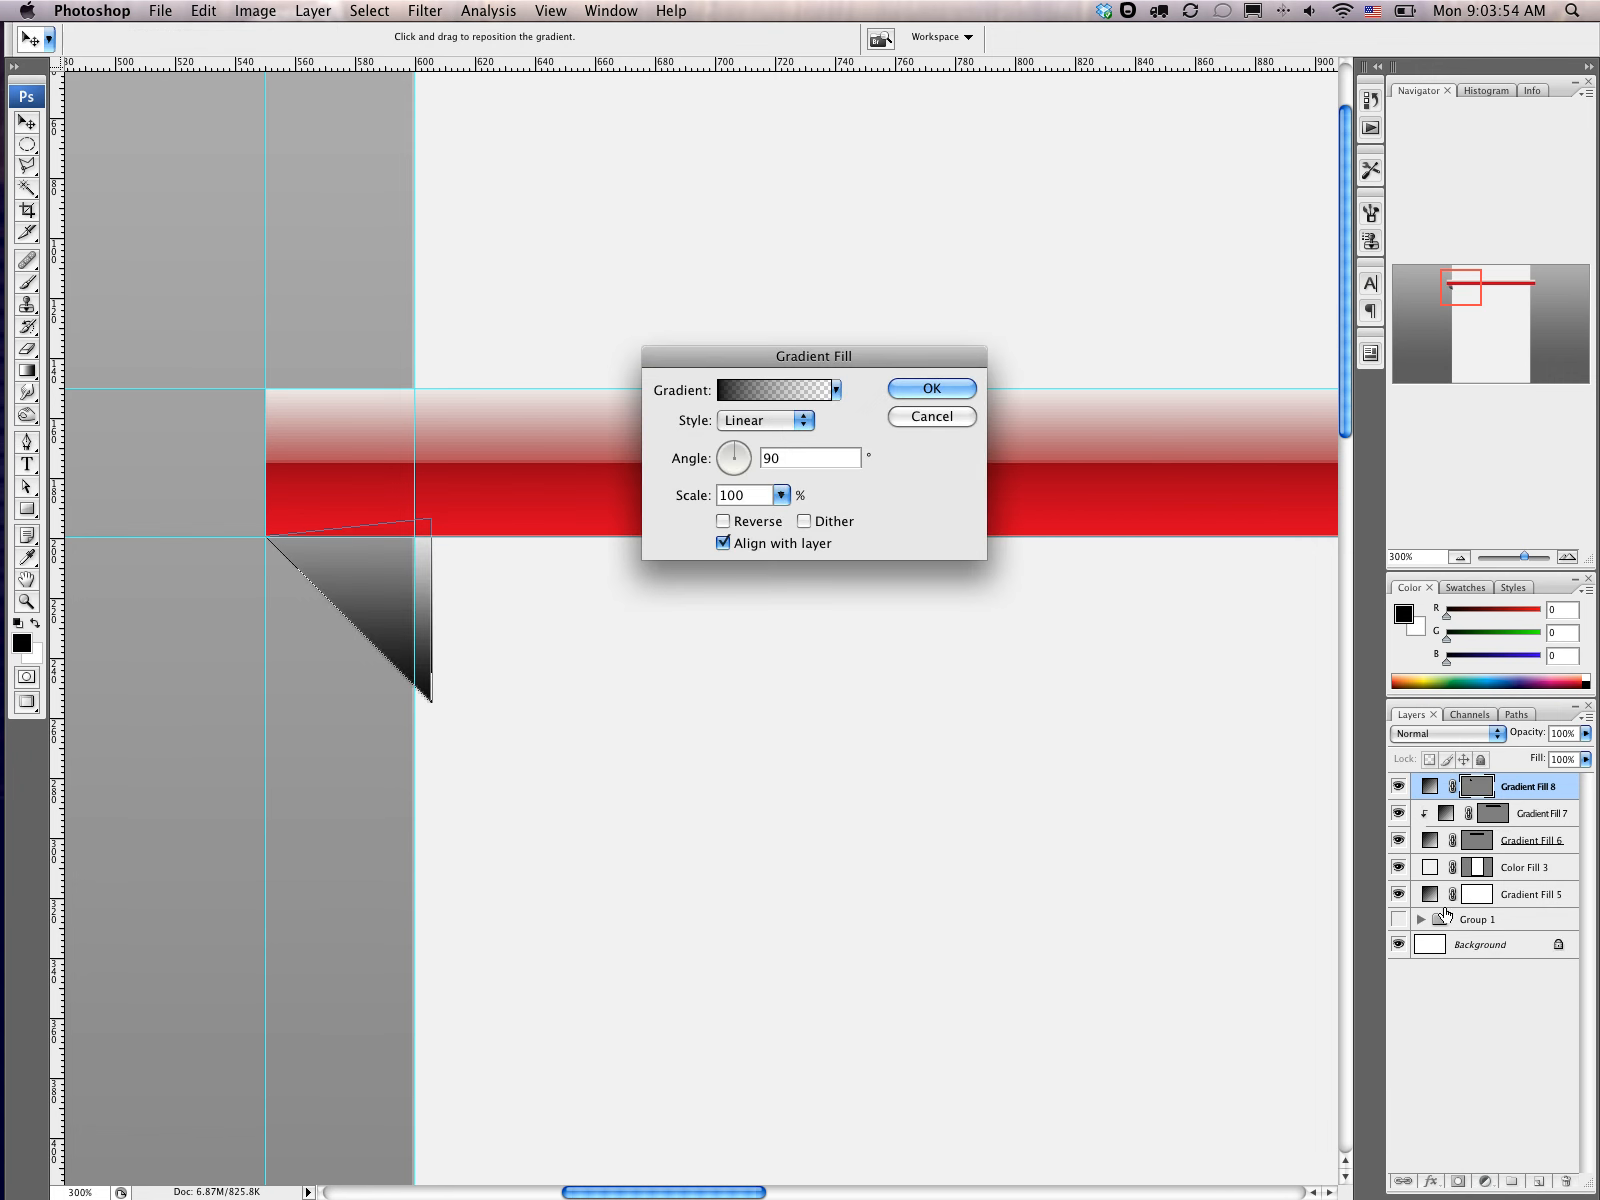
{"action": "left_click", "coordinate": [775, 390]}
{"action": "left_click", "coordinate": [1211, 203]}
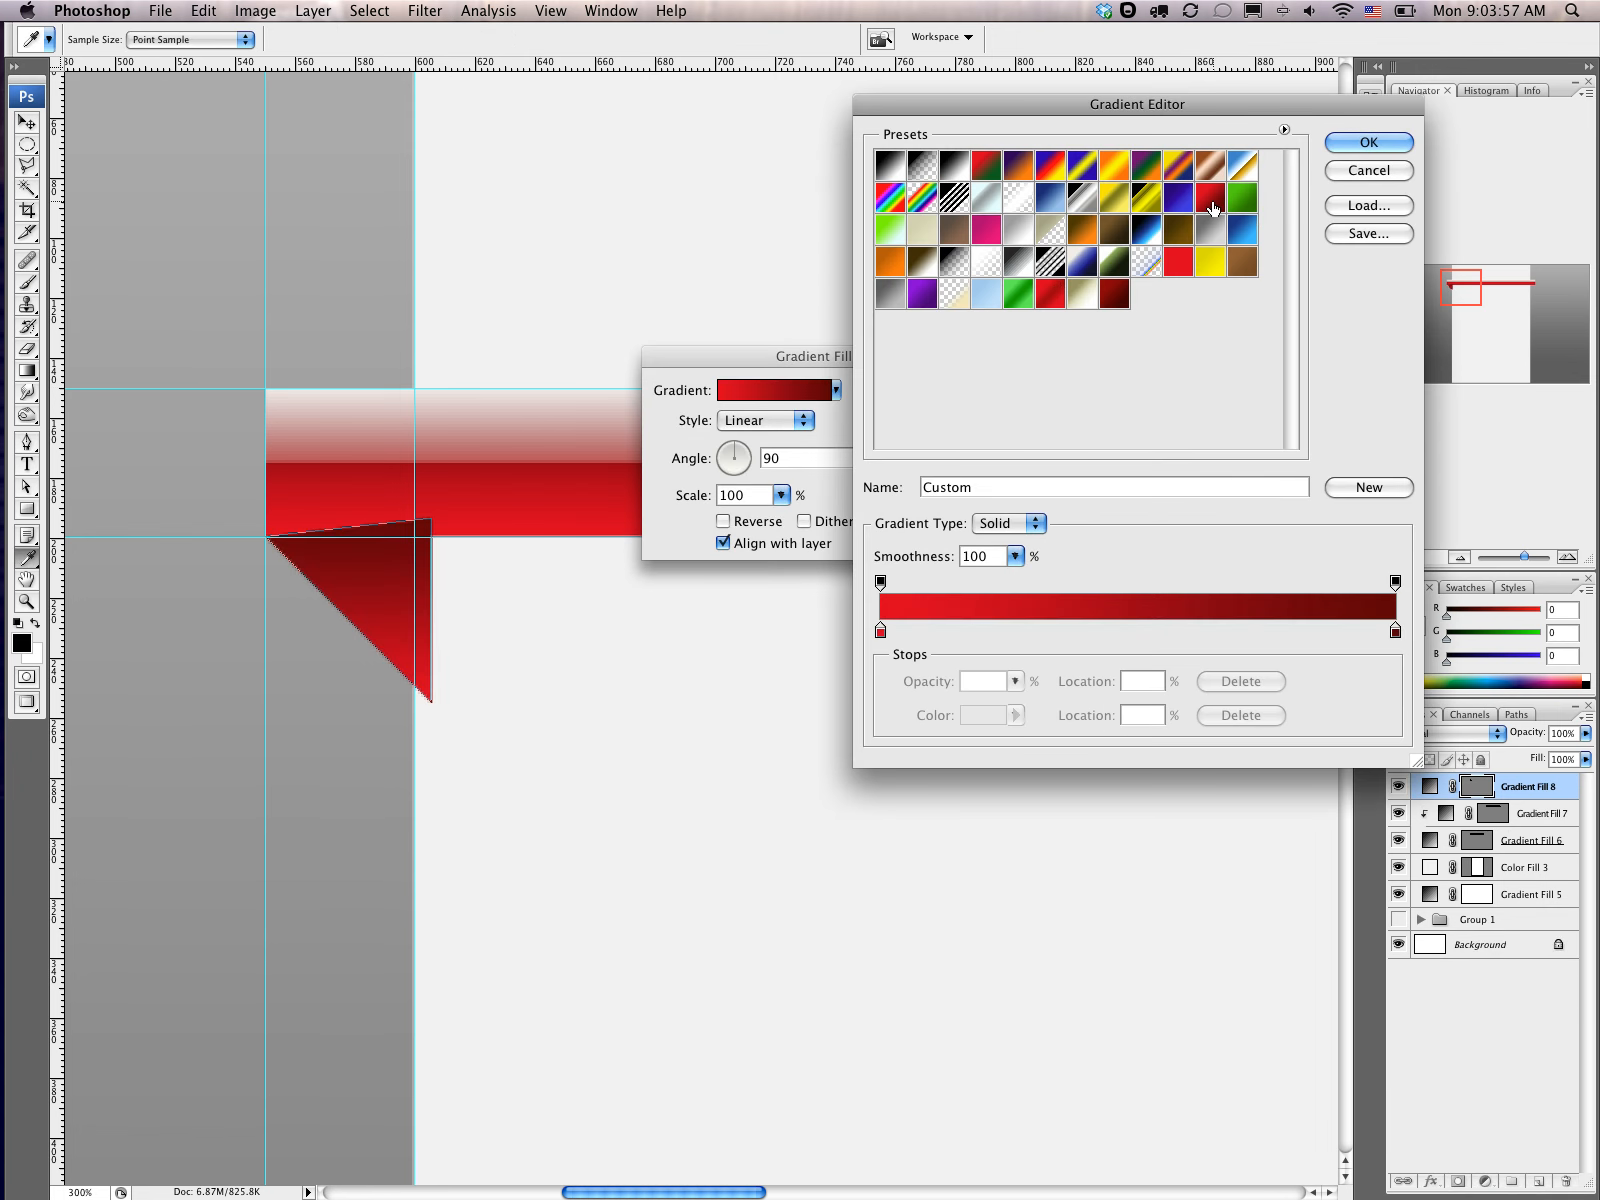
{"action": "left_click", "coordinate": [1387, 145]}
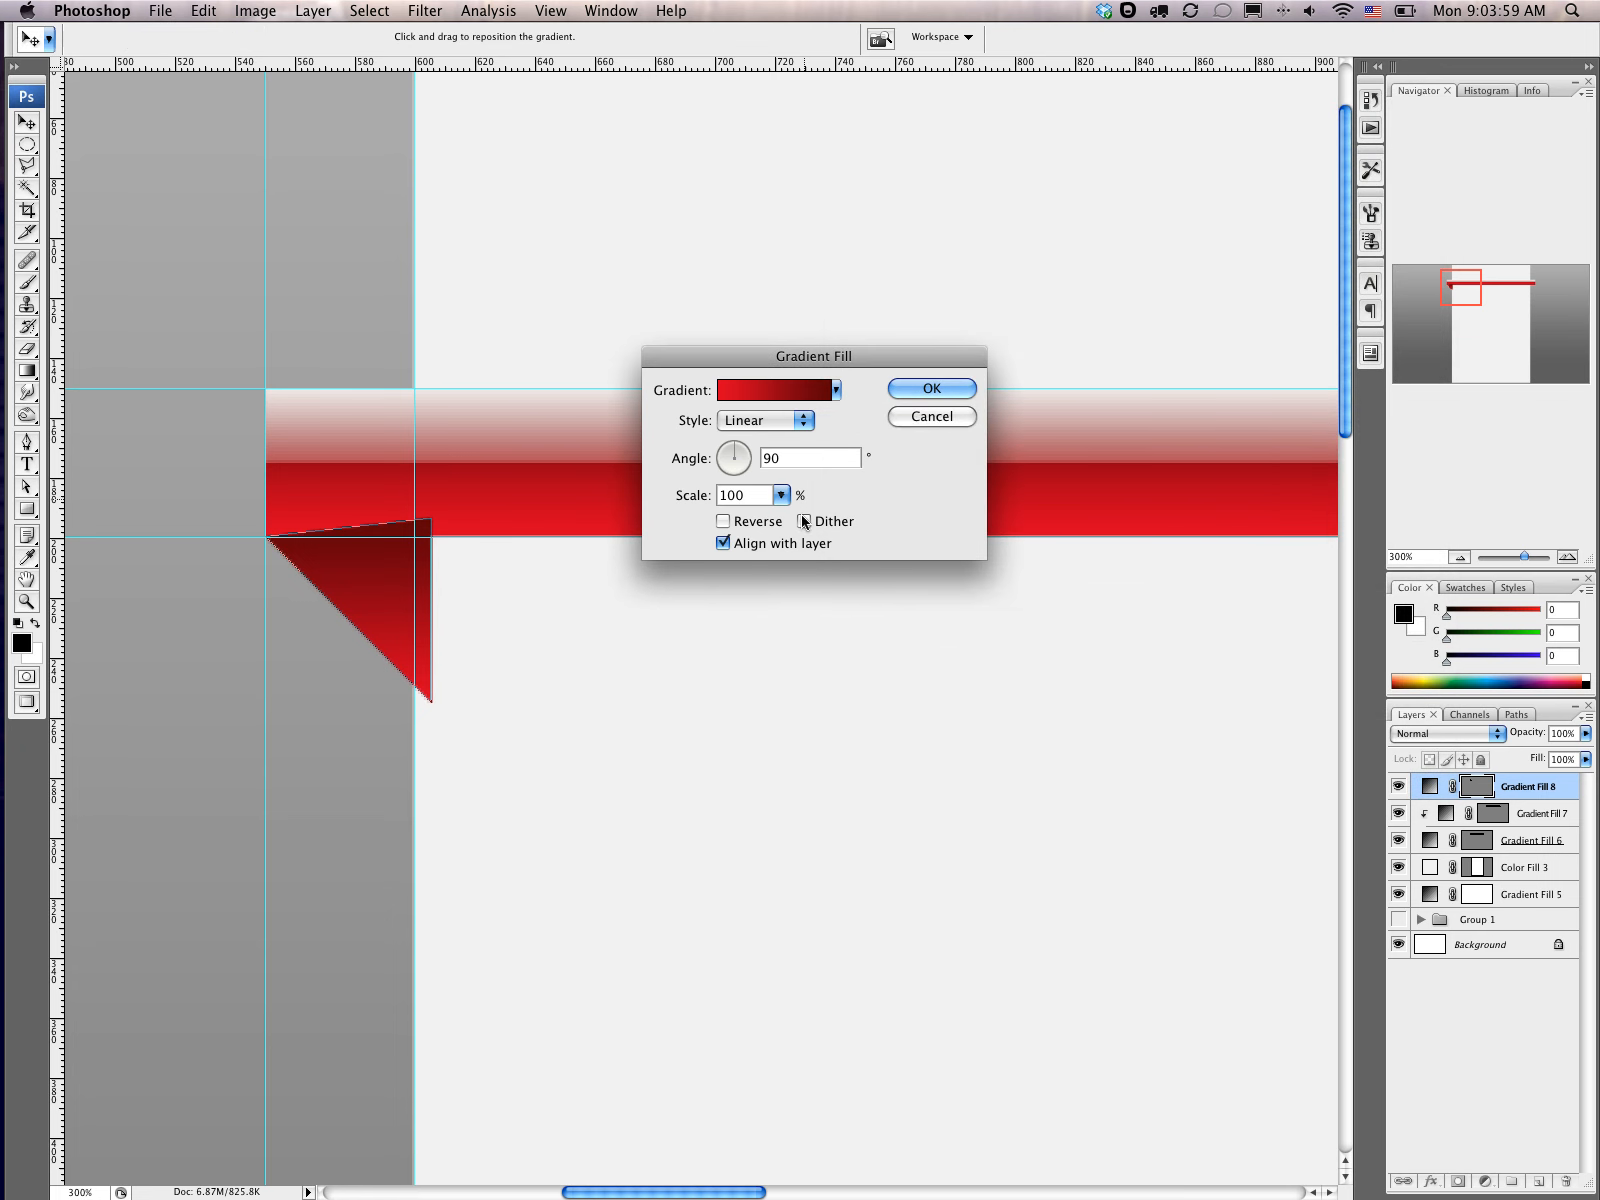
{"action": "left_click", "coordinate": [946, 388]}
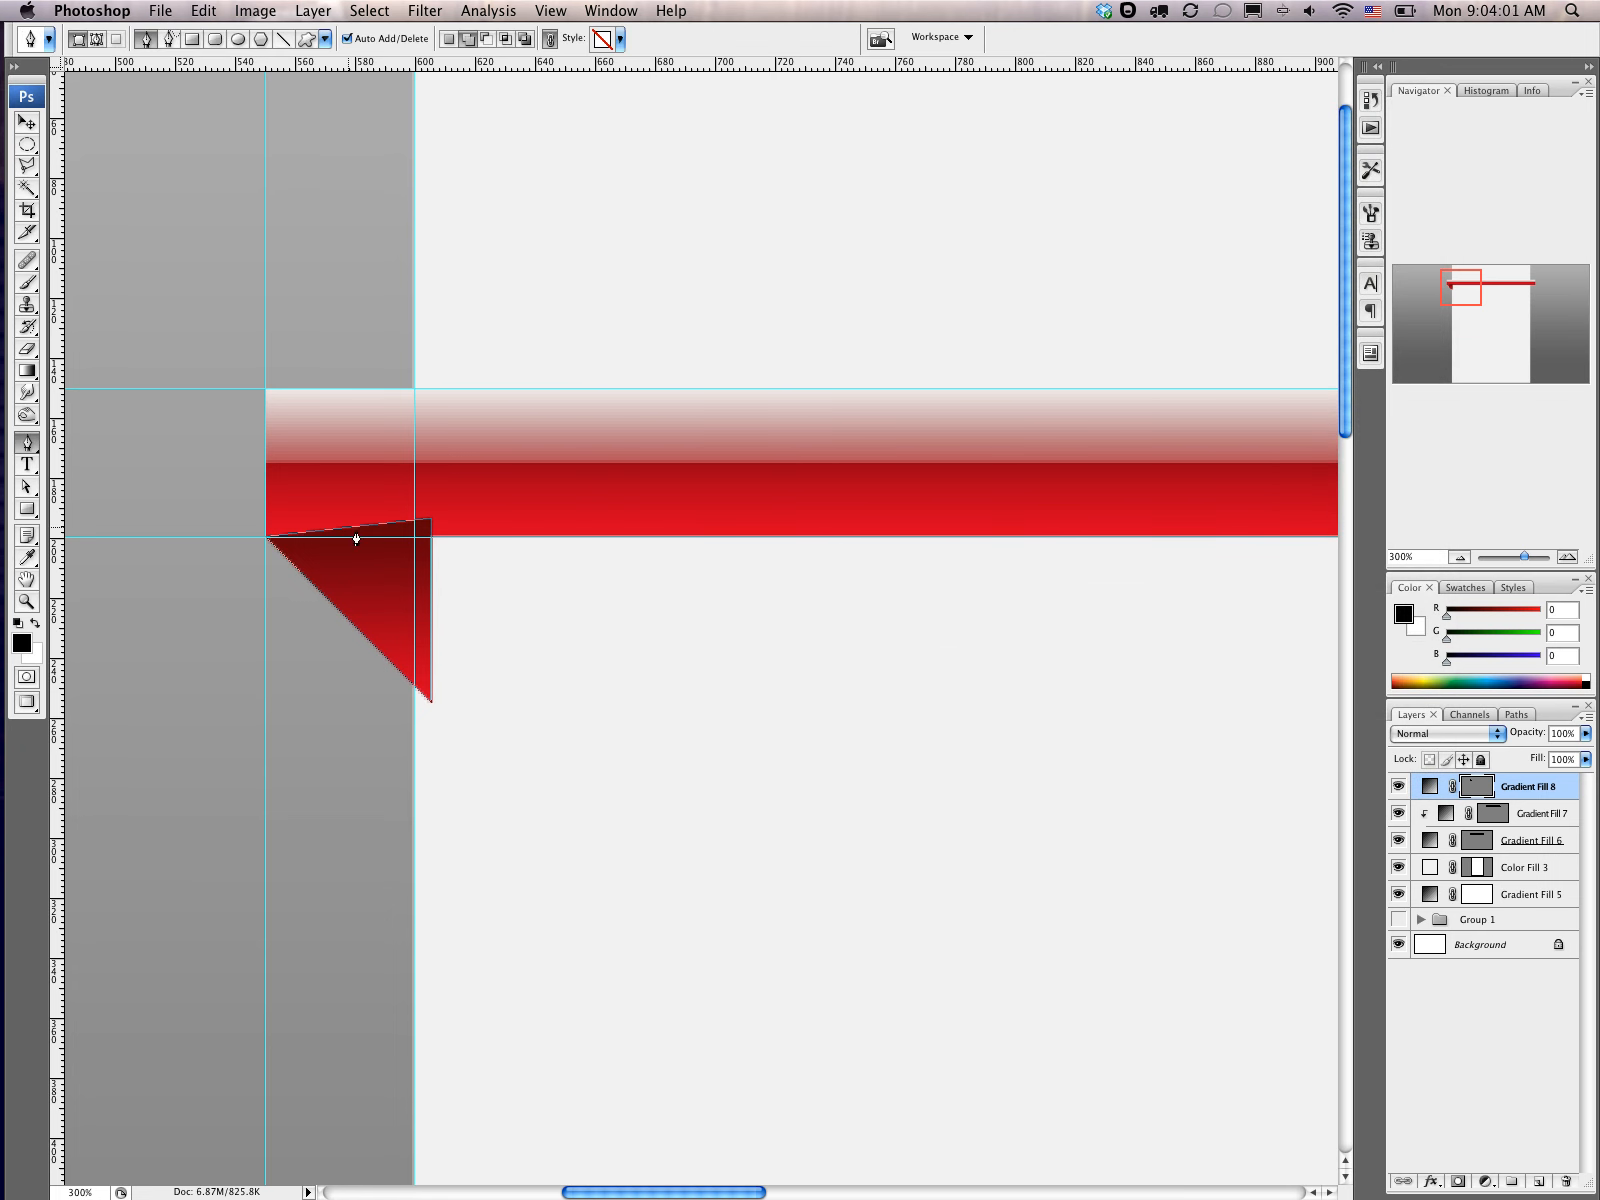
Step: Move the triangle's gradient layer beneath the light content column layer, and hide its path outline and the guides
{"action": "left_click_drag", "start_coordinate": [1428, 838], "coordinate": [1440, 880]}
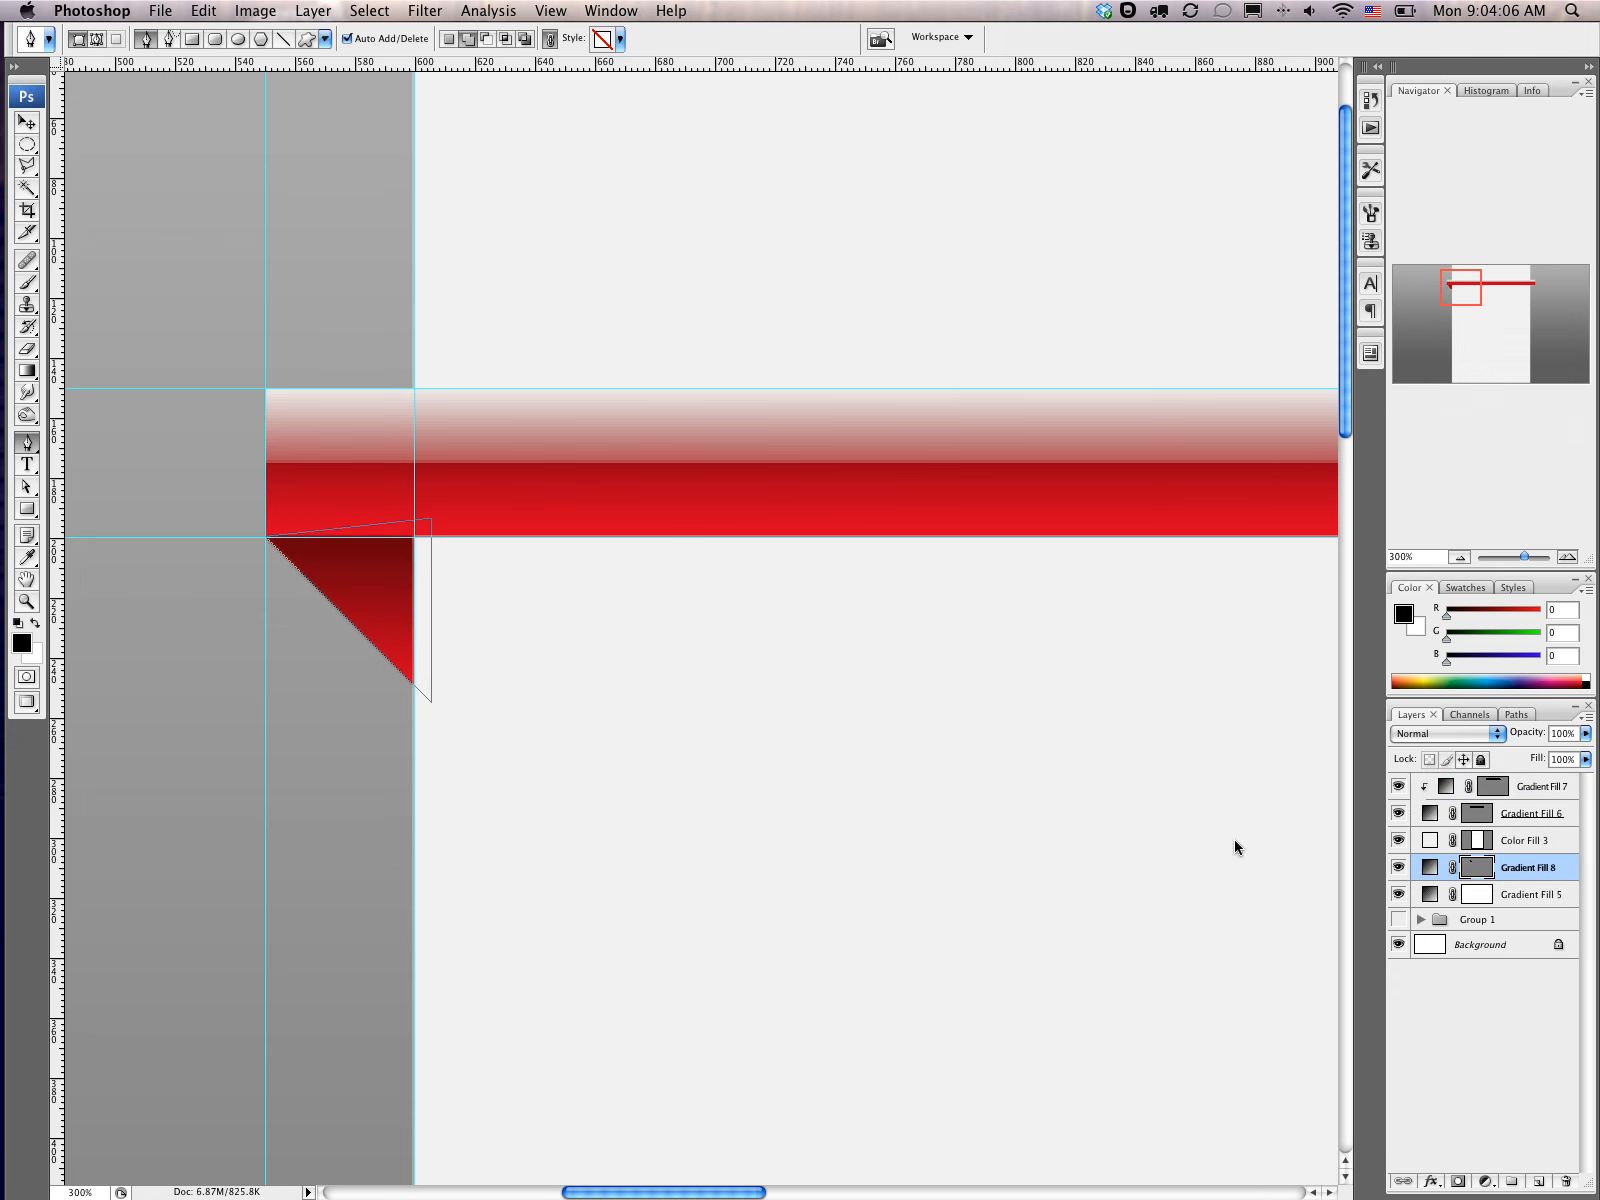
{"action": "left_click", "coordinate": [1477, 867]}
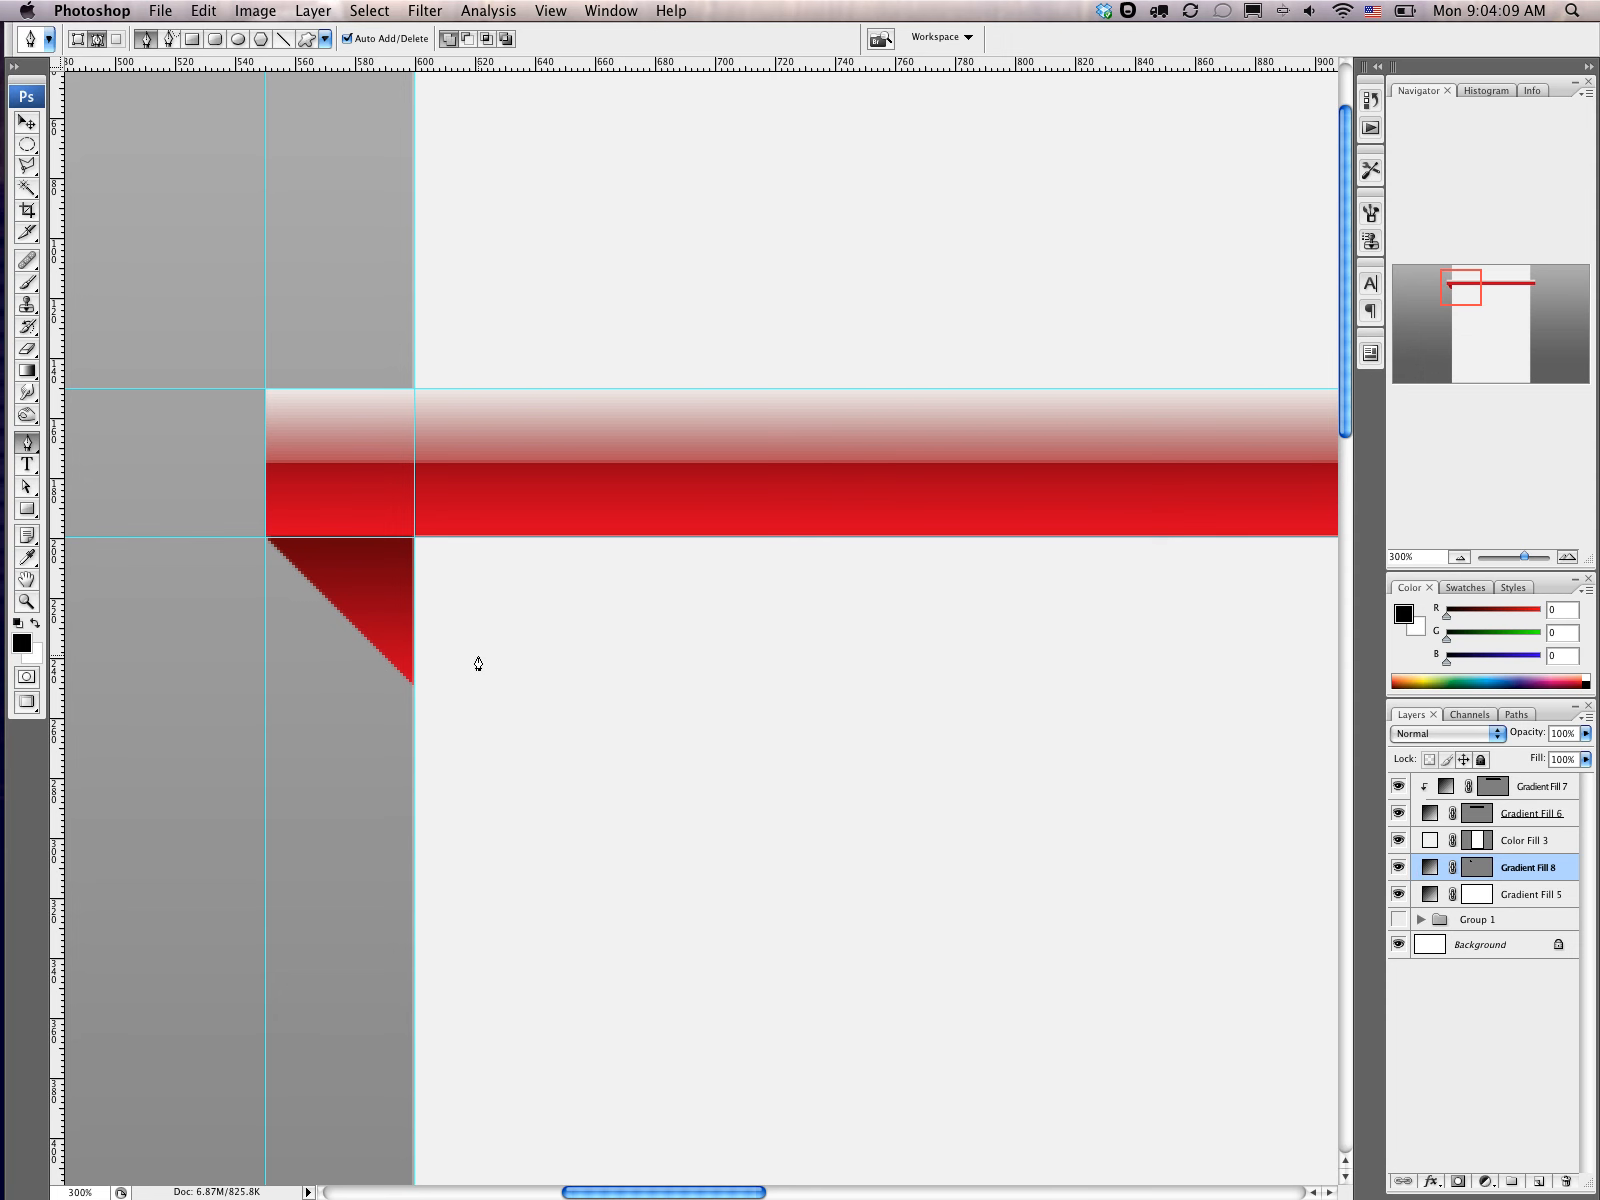
{"action": "key", "text": "super+semicolon"}
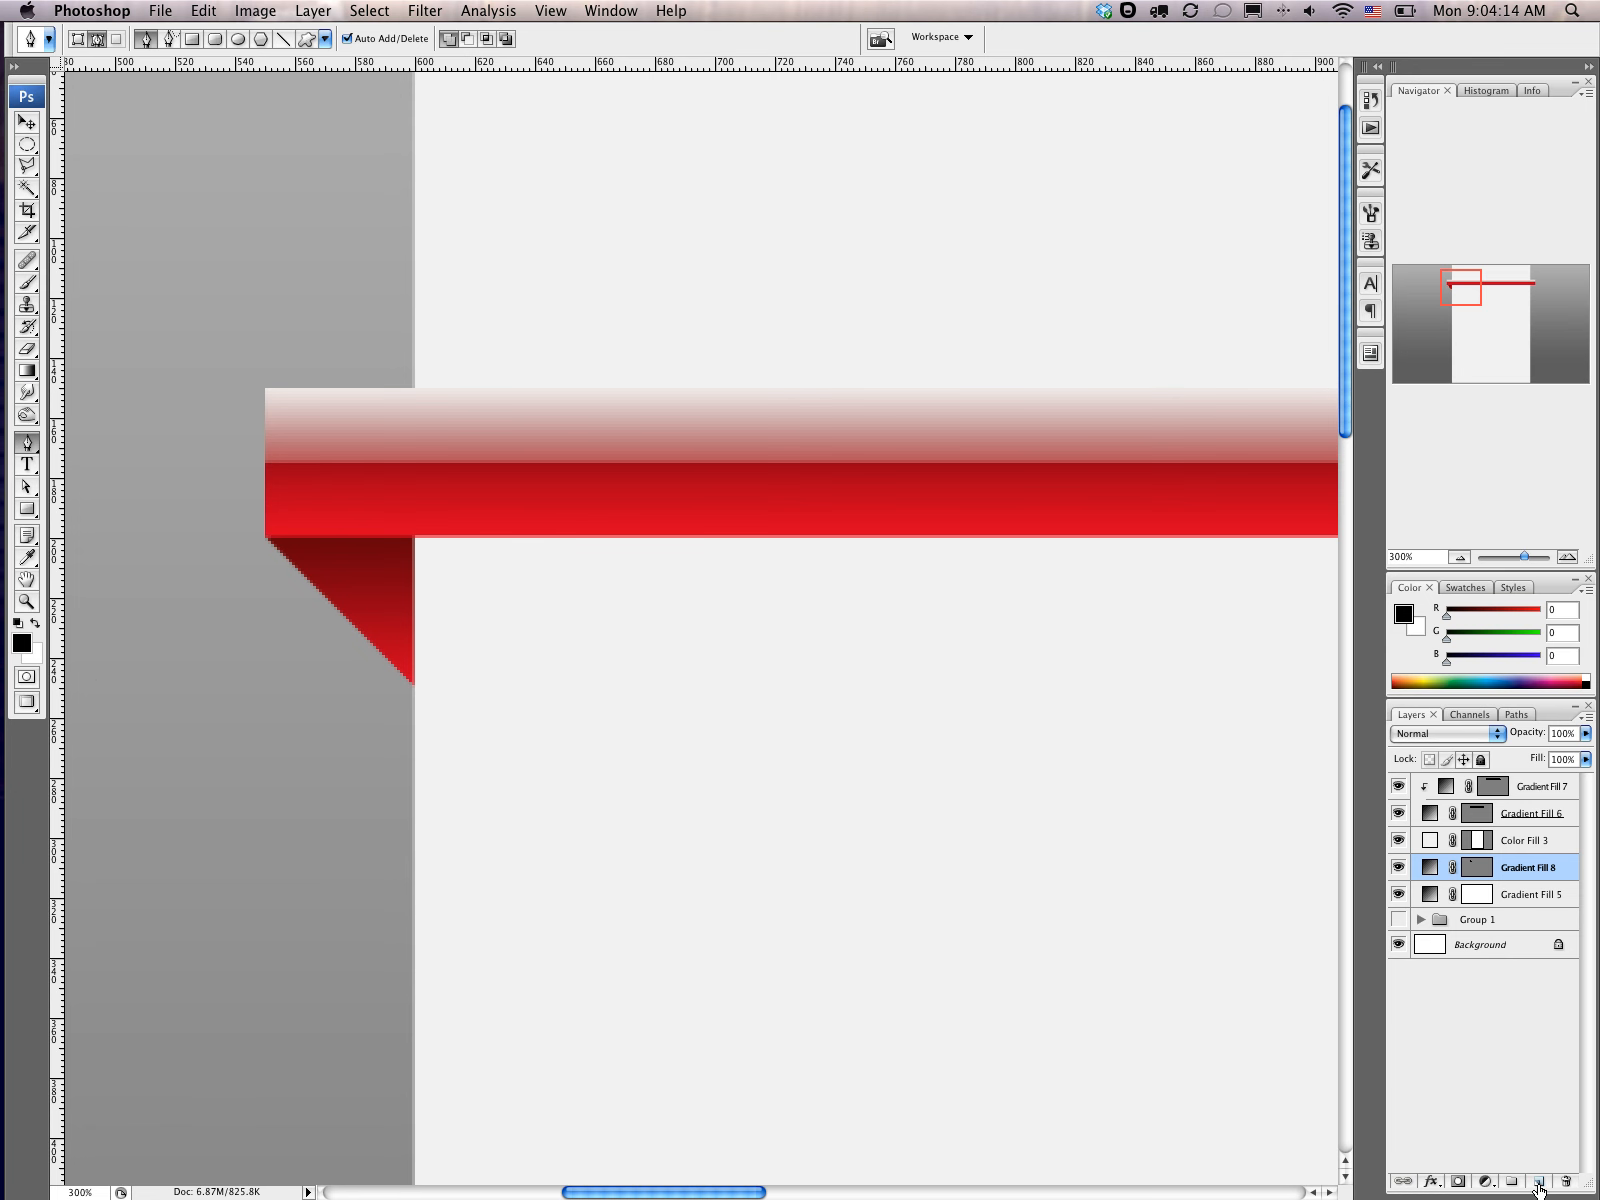
{"action": "scroll", "coordinate": [1539, 1190], "scroll_direction": "left", "scroll_amount": 1}
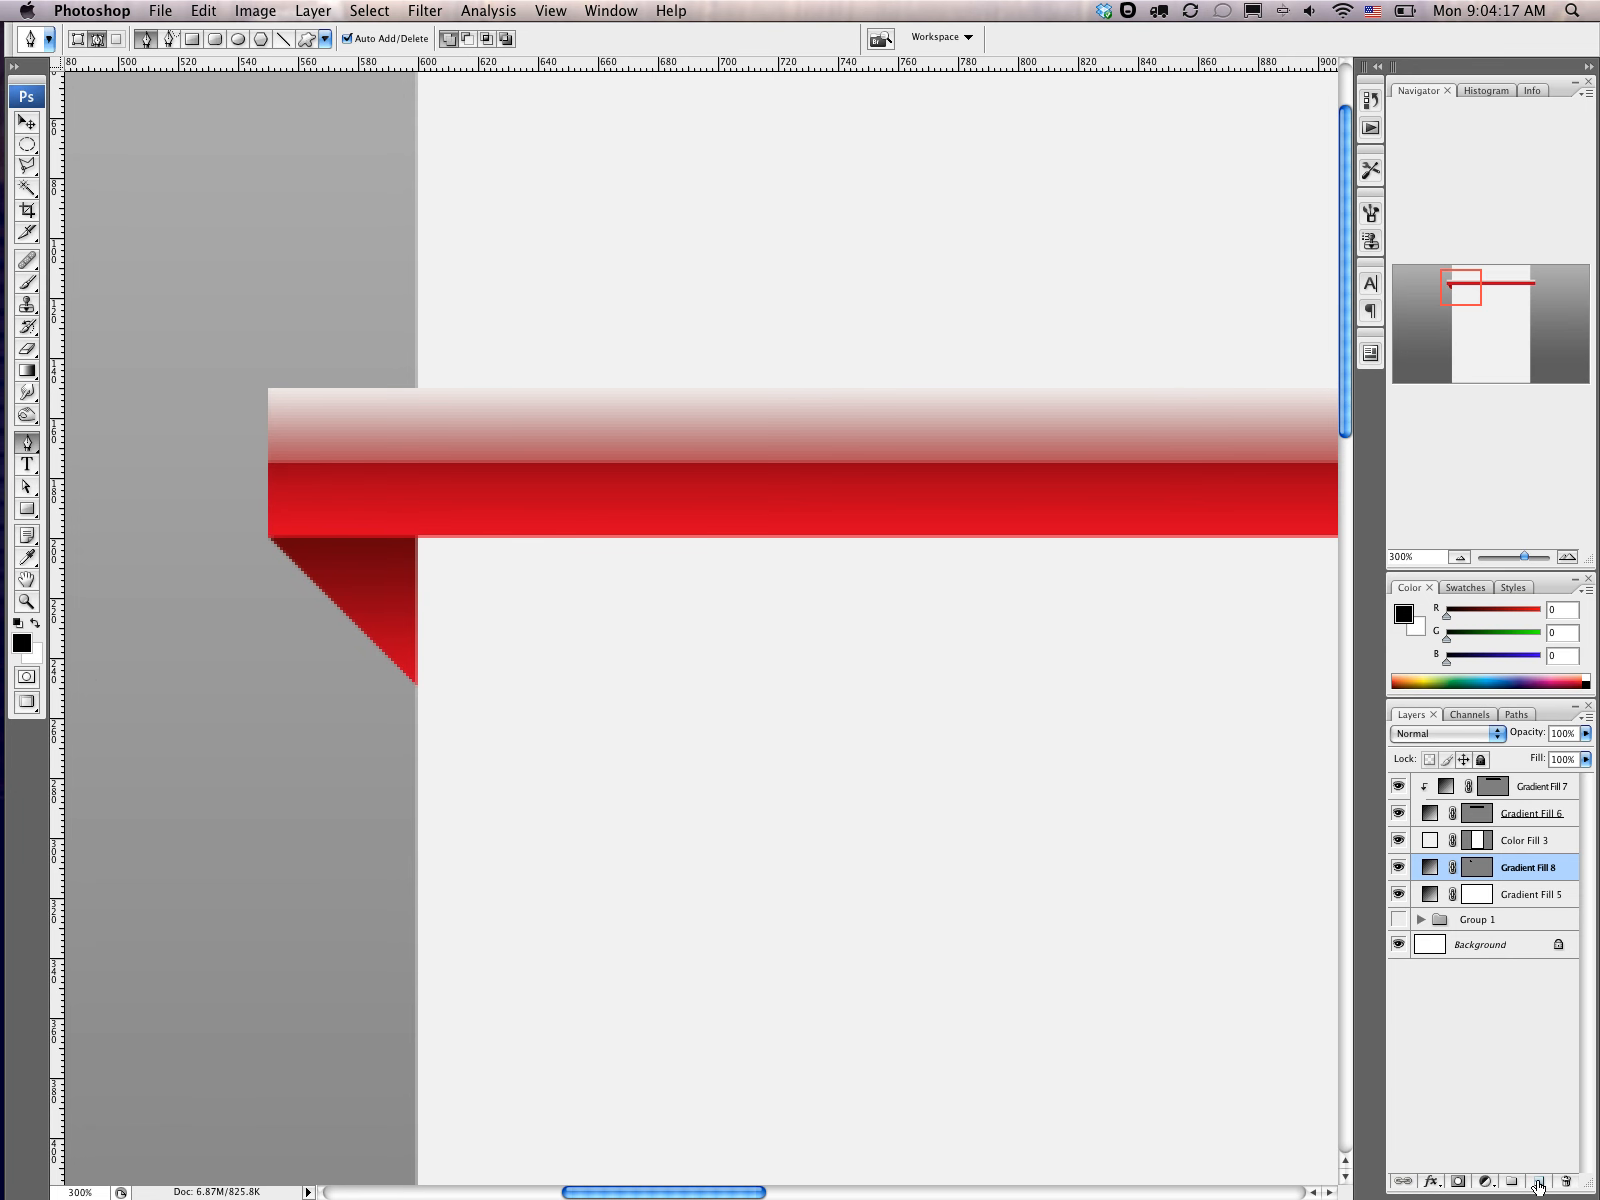
Step: Paint a soft 35 px black stroke down the column's edge over the fold on a new layer, clipped to the triangle's gradient layer
{"action": "left_click", "coordinate": [1539, 1184]}
{"action": "left_click", "coordinate": [27, 282]}
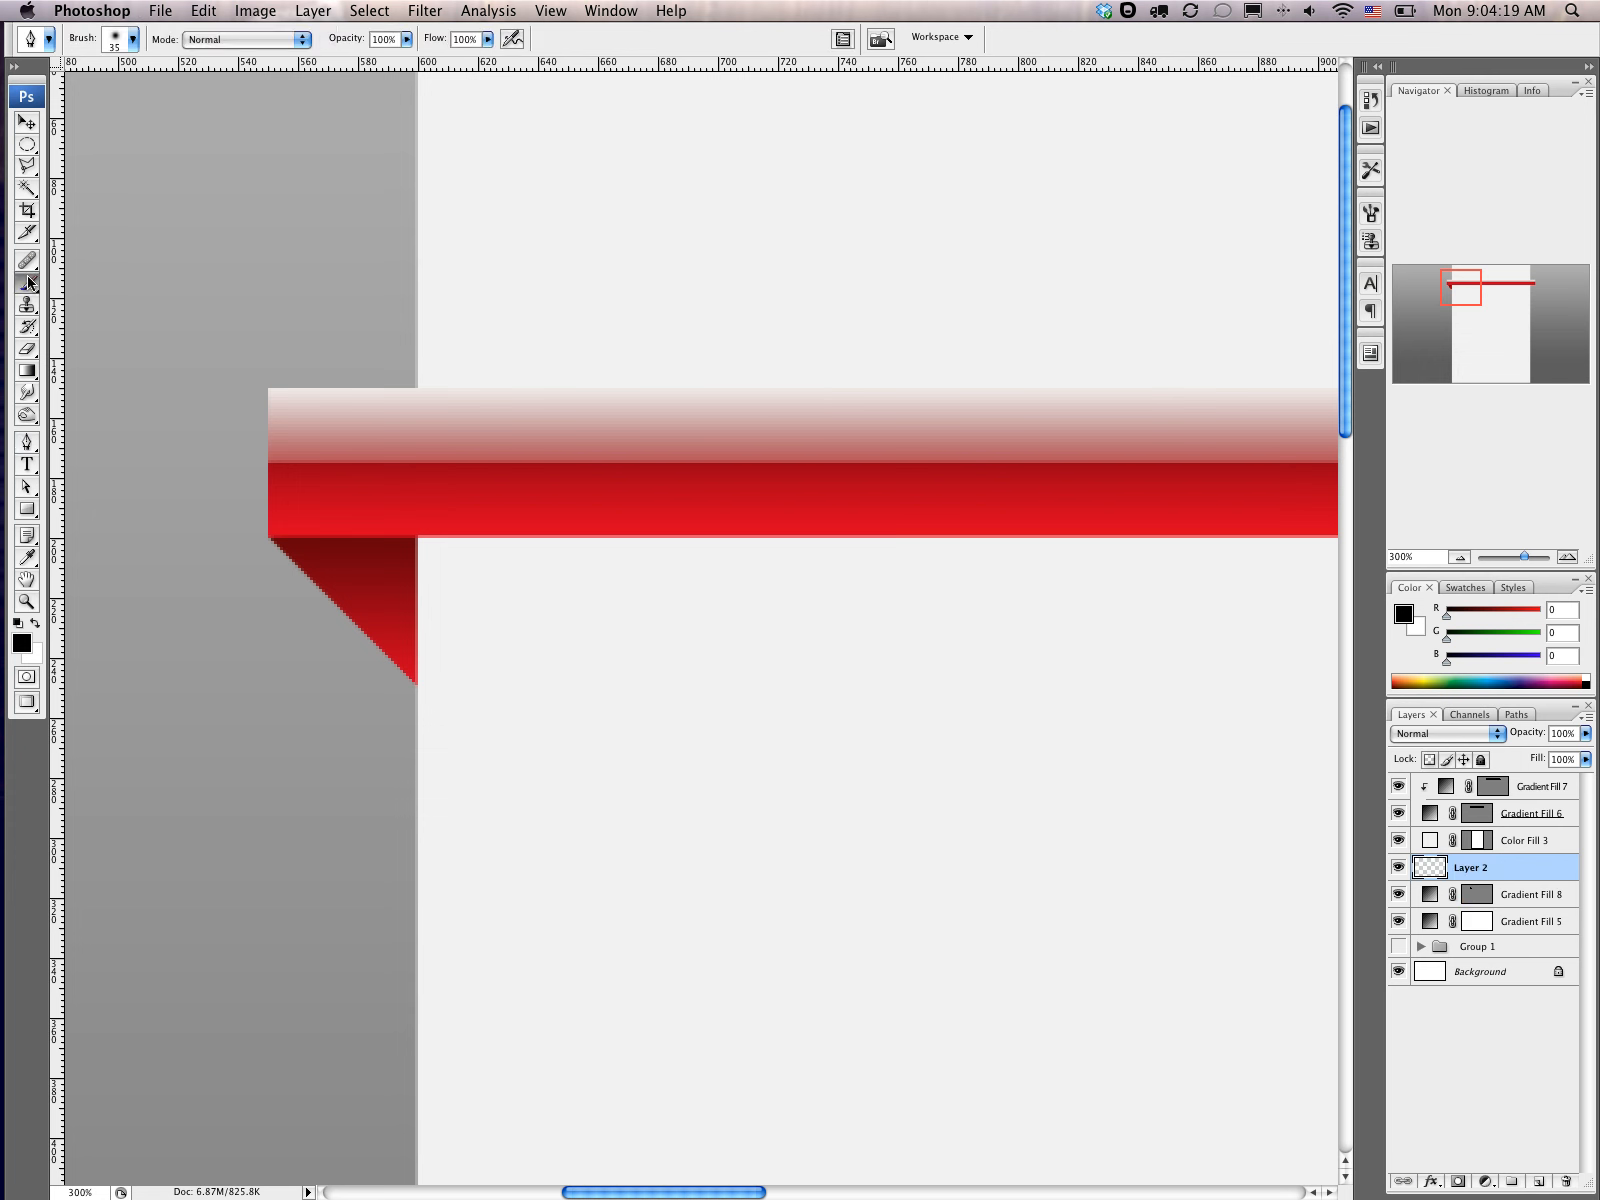
{"action": "left_click_drag", "start_coordinate": [446, 528], "coordinate": [454, 757]}
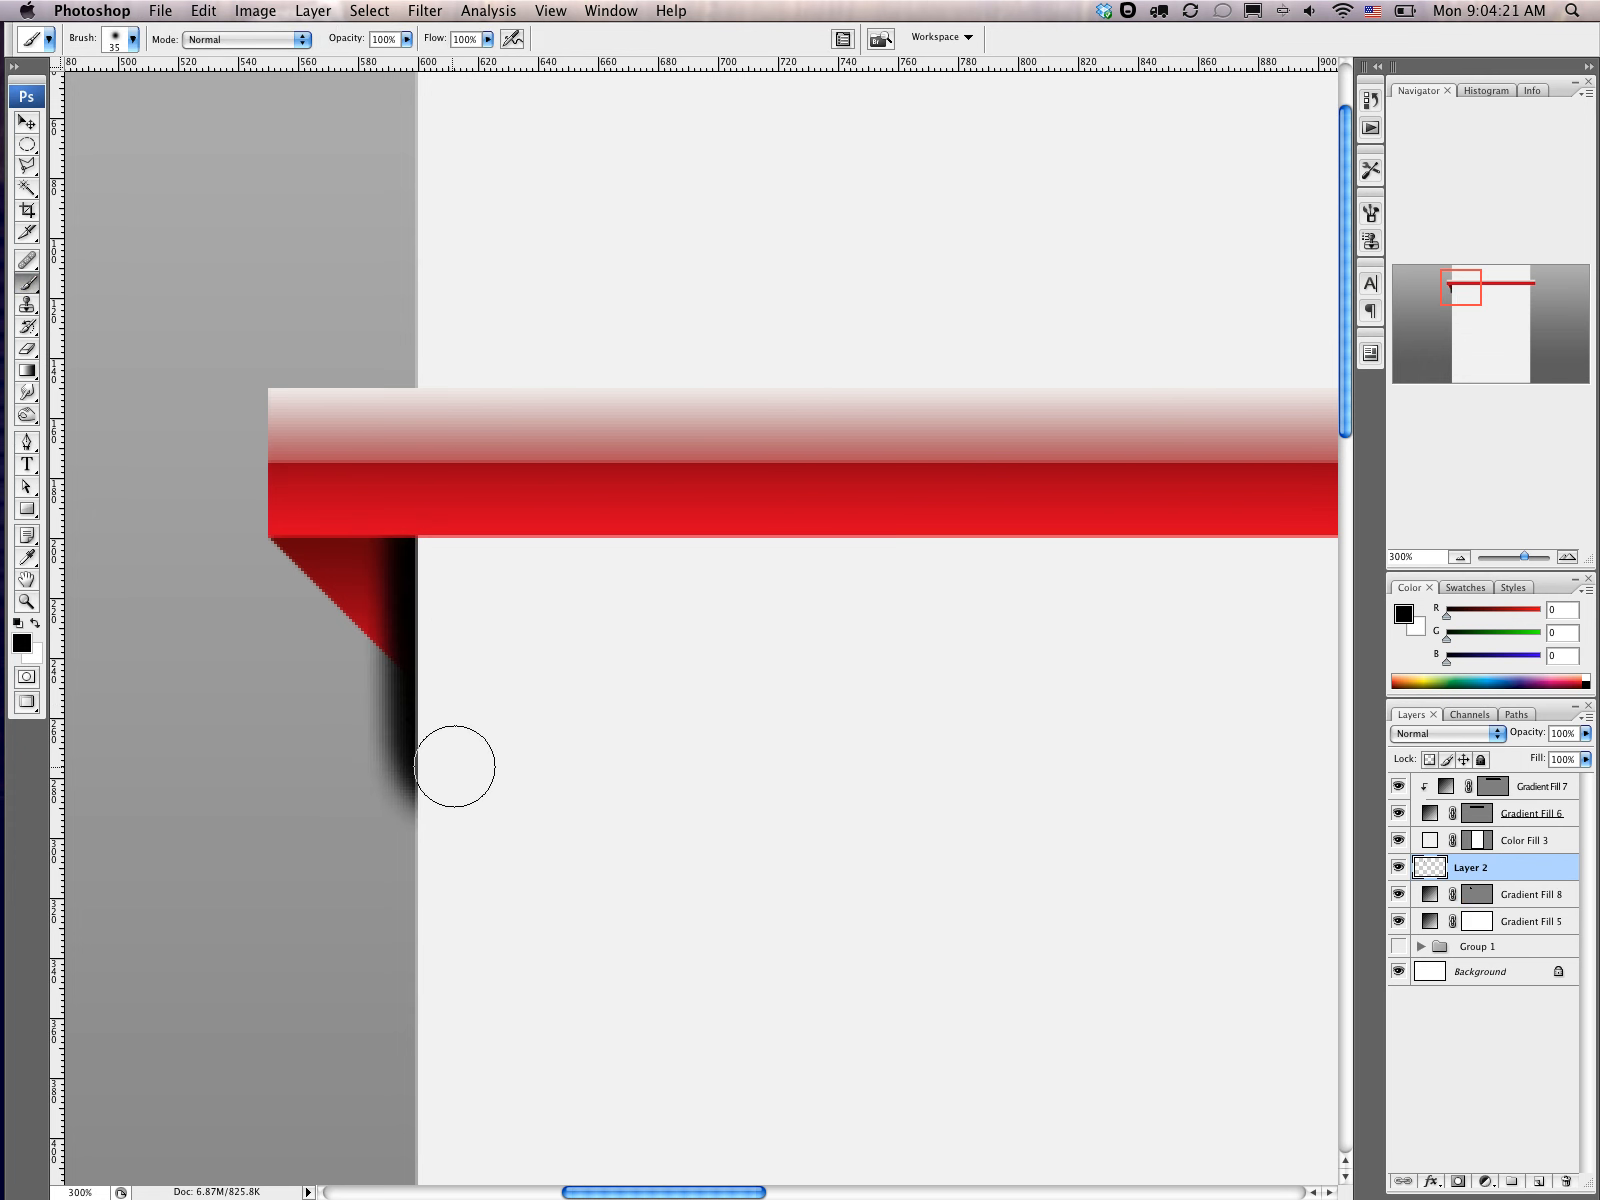
{"action": "left_click", "coordinate": [1430, 881], "text": "alt"}
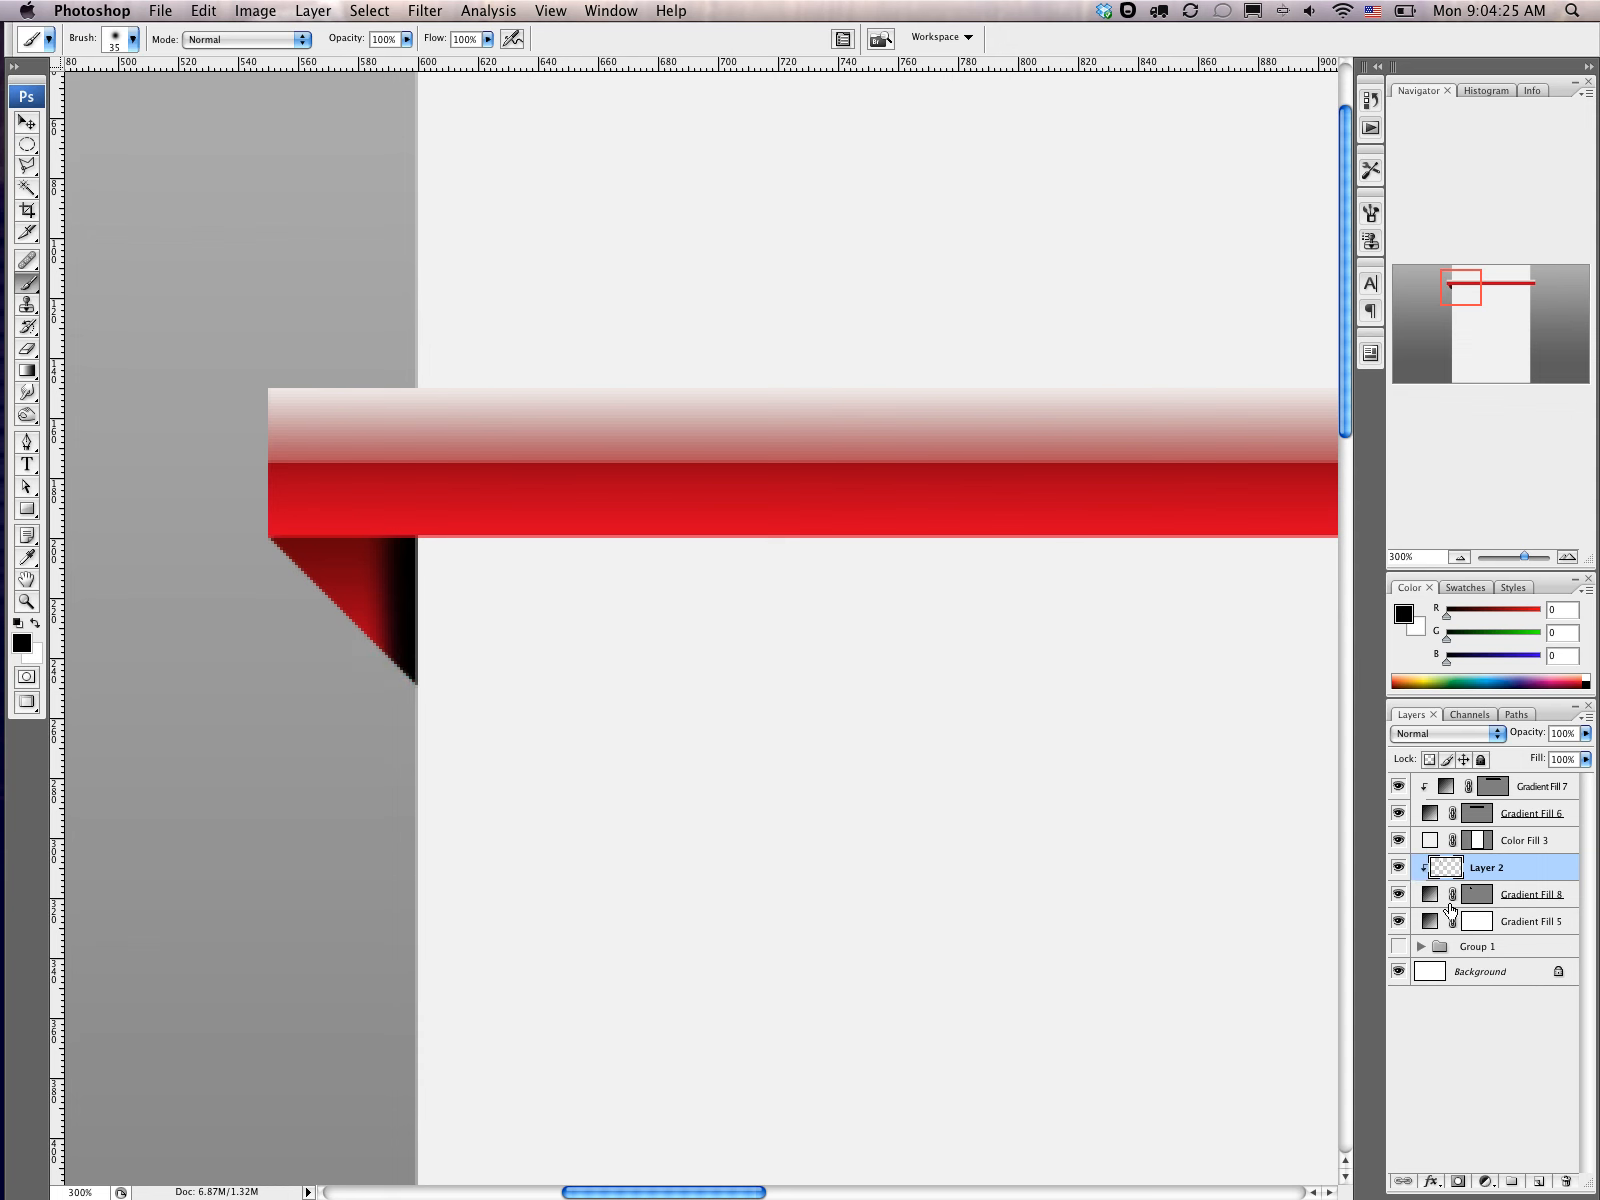
Step: Set the clipped wide shadow layer to Multiply with a fill of 33%
{"action": "left_click", "coordinate": [1438, 733]}
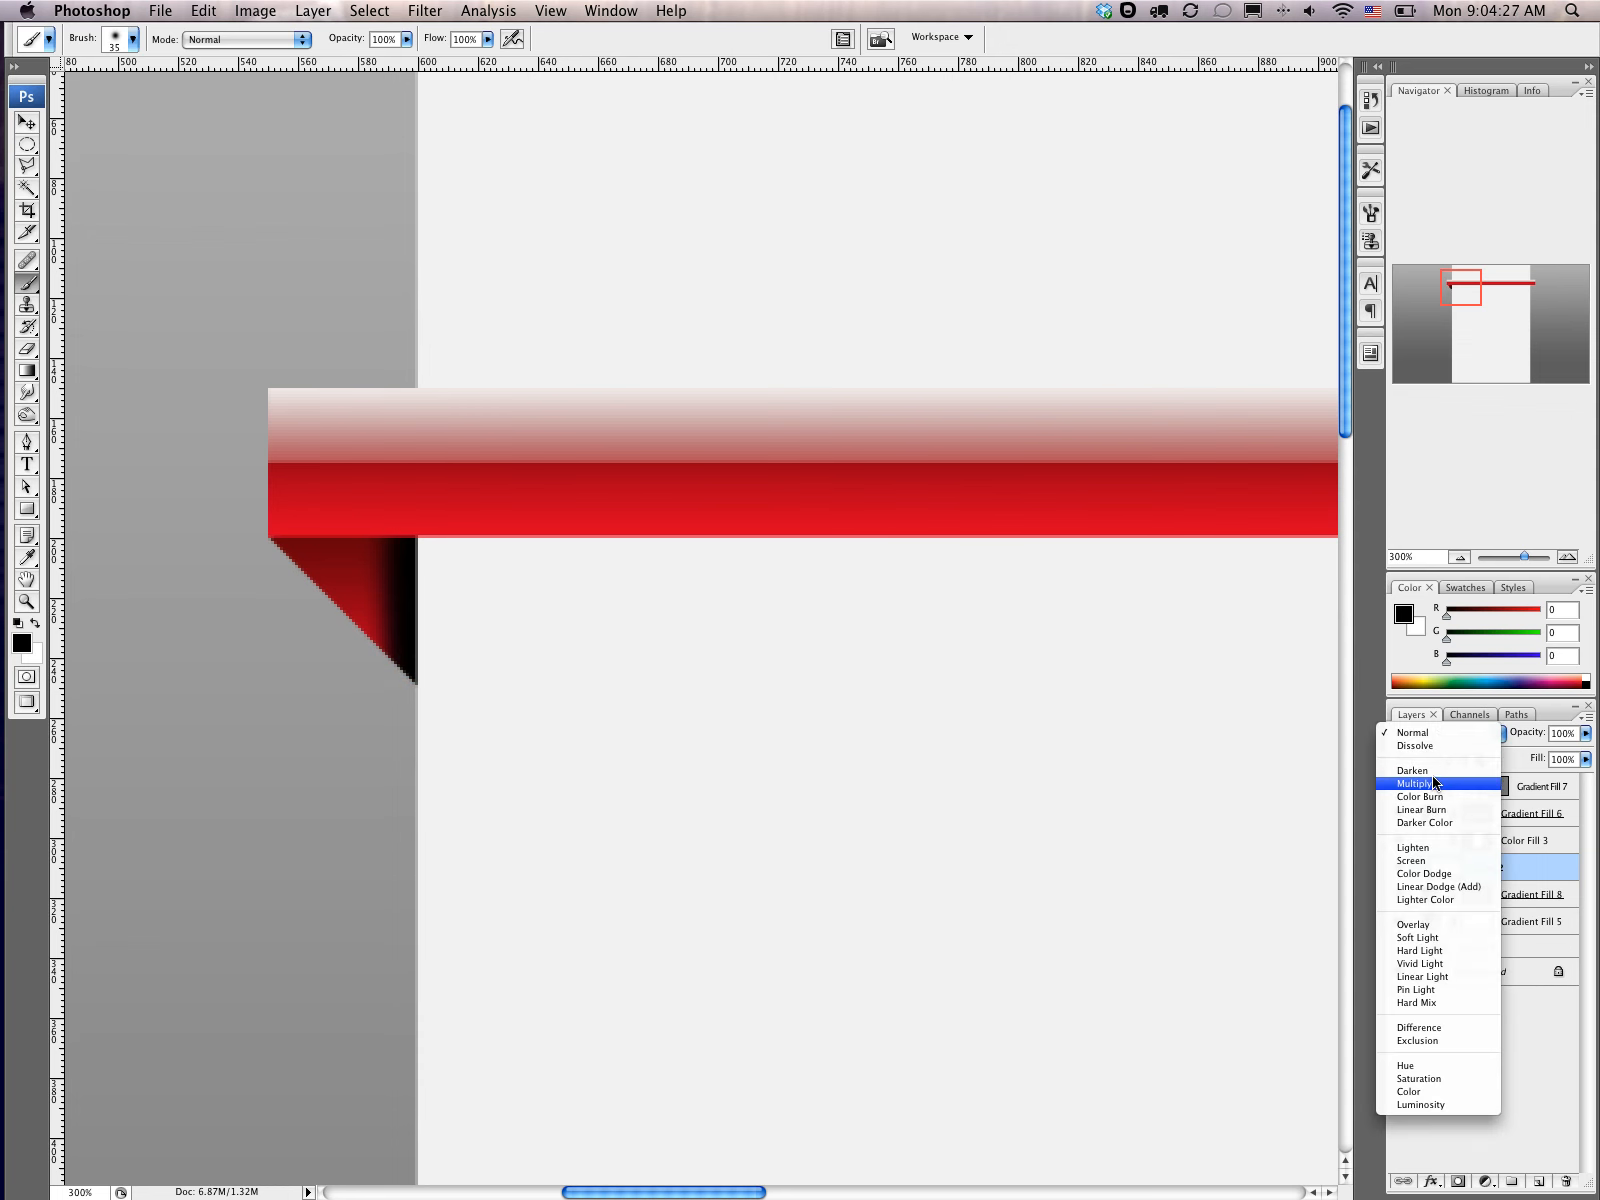
{"action": "left_click", "coordinate": [1436, 785]}
{"action": "mouse_move", "coordinate": [1586, 759]}
{"action": "left_mouse_down"}
{"action": "mouse_move", "coordinate": [1548, 789]}
{"action": "mouse_move", "coordinate": [1517, 787]}
{"action": "left_mouse_up"}
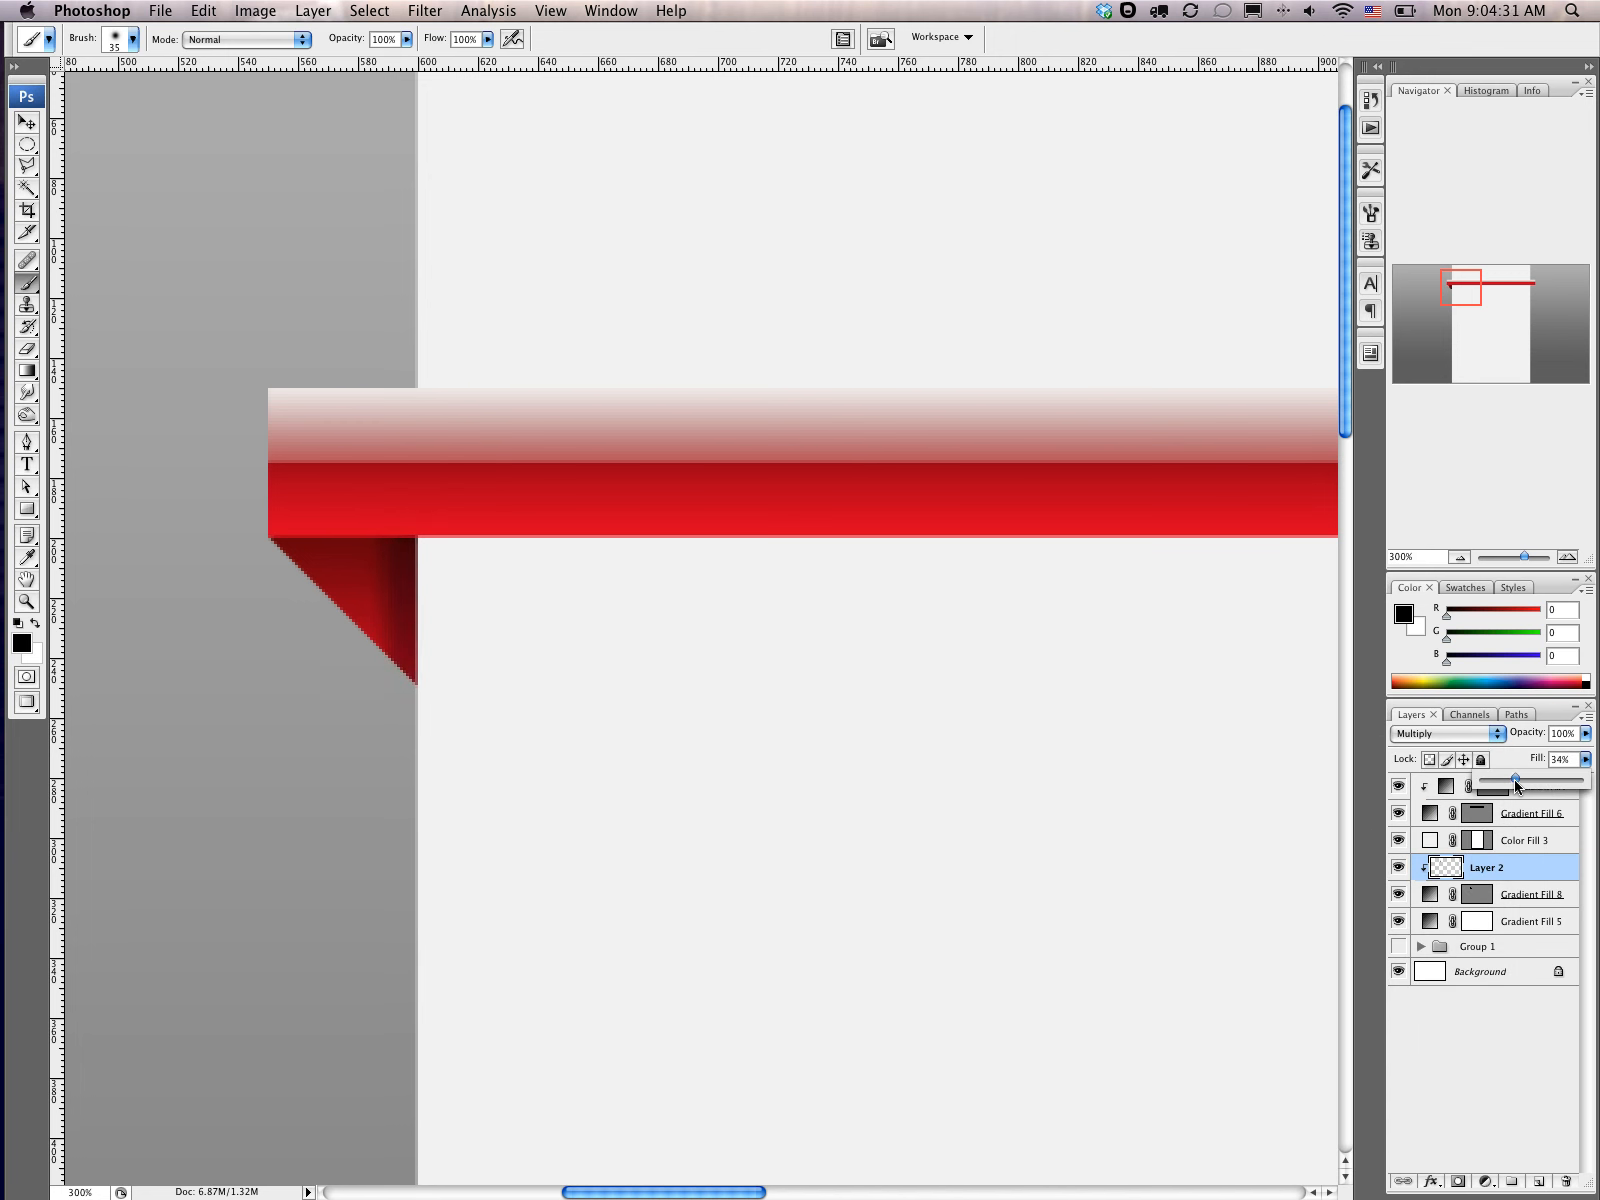
{"action": "left_click", "coordinate": [1179, 823]}
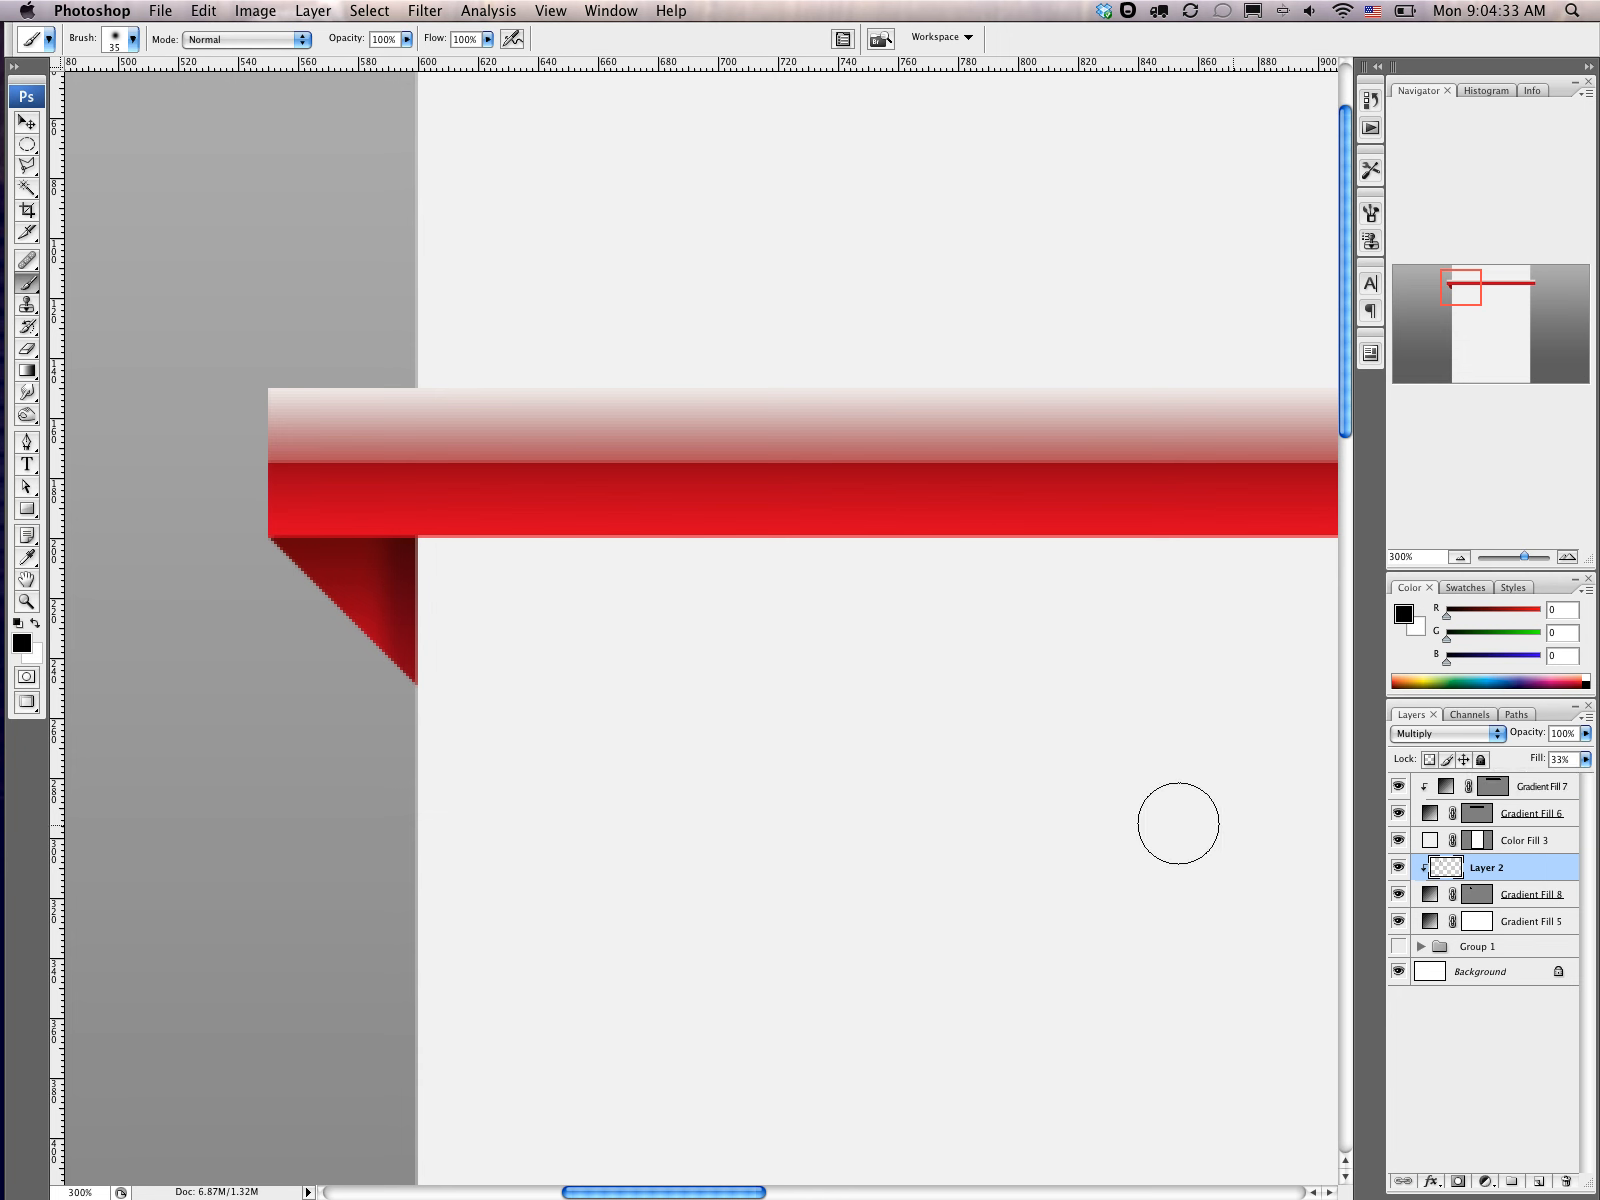
Step: Paint a straight 10 px black line down the column's edge over the fold on another new layer, and clip it to the triangle
{"action": "left_click", "coordinate": [1539, 1181]}
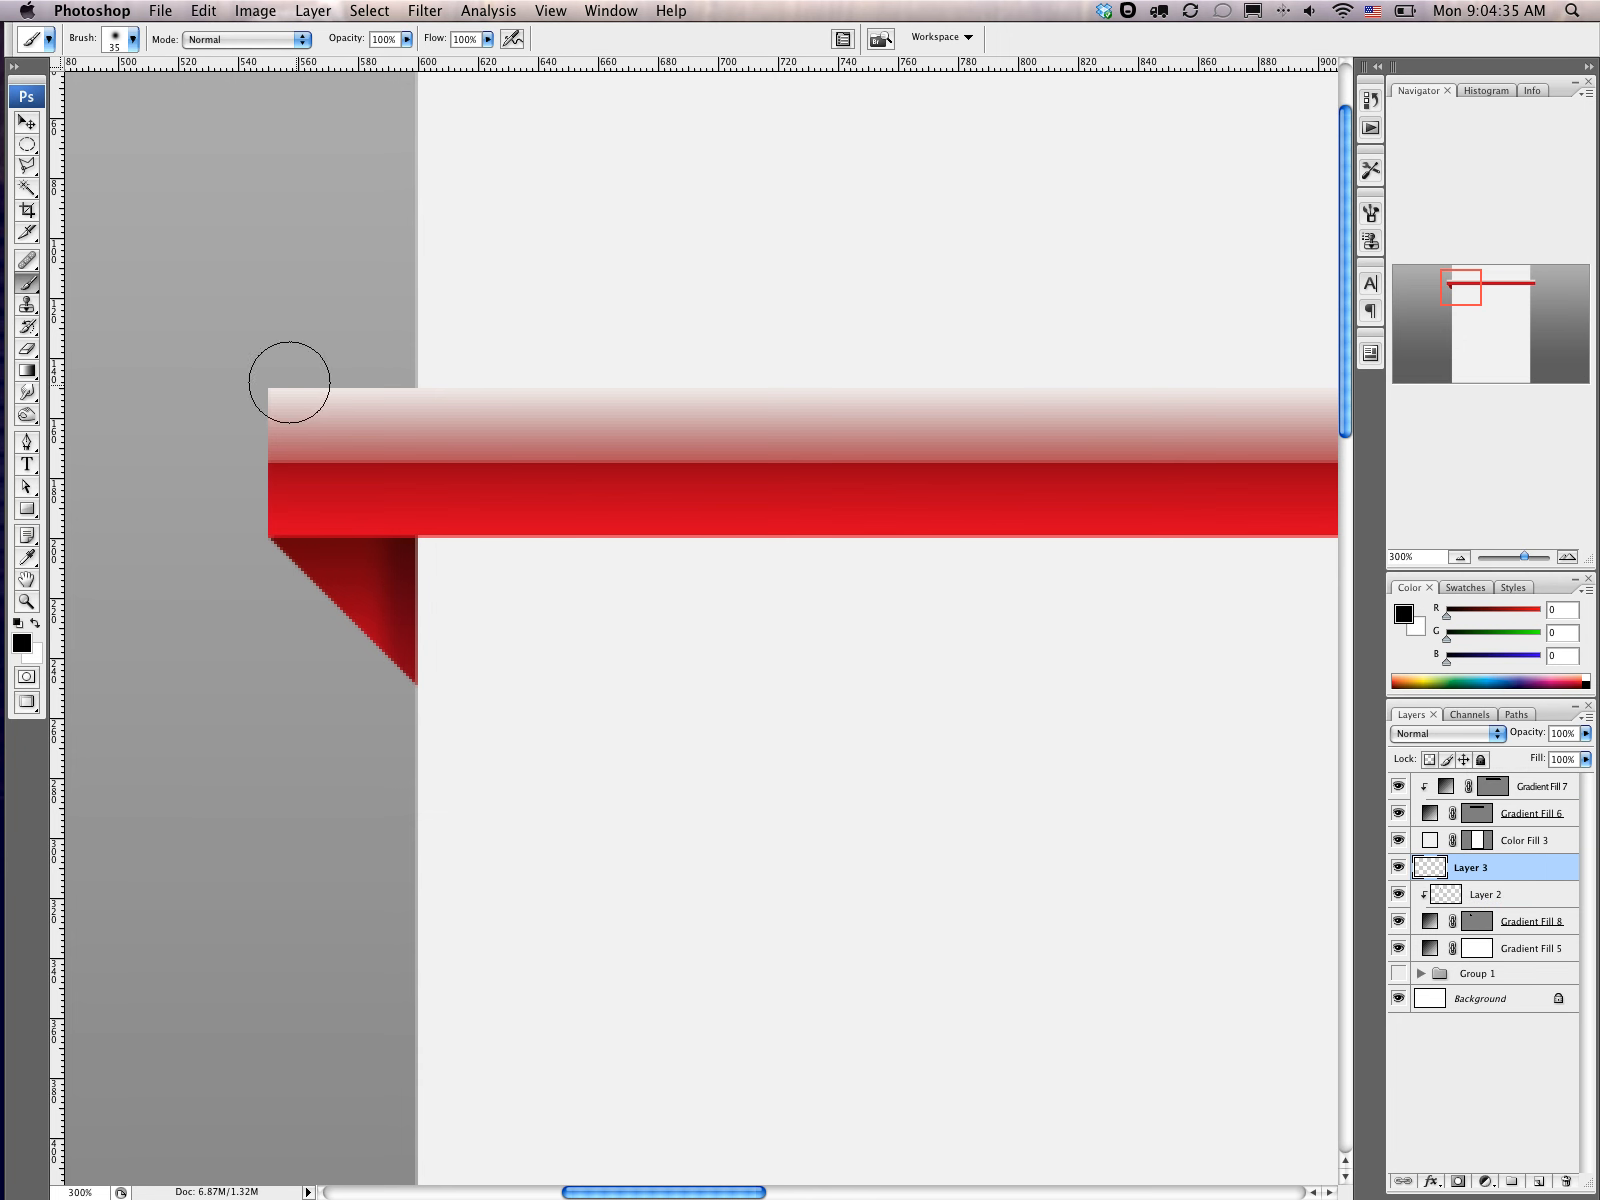
{"action": "key", "text": "bracketleft"}
{"action": "key", "text": "bracketleft"}
{"action": "key", "text": "bracketleft"}
{"action": "left_click", "coordinate": [420, 531]}
{"action": "left_click", "coordinate": [414, 700], "text": "shift"}
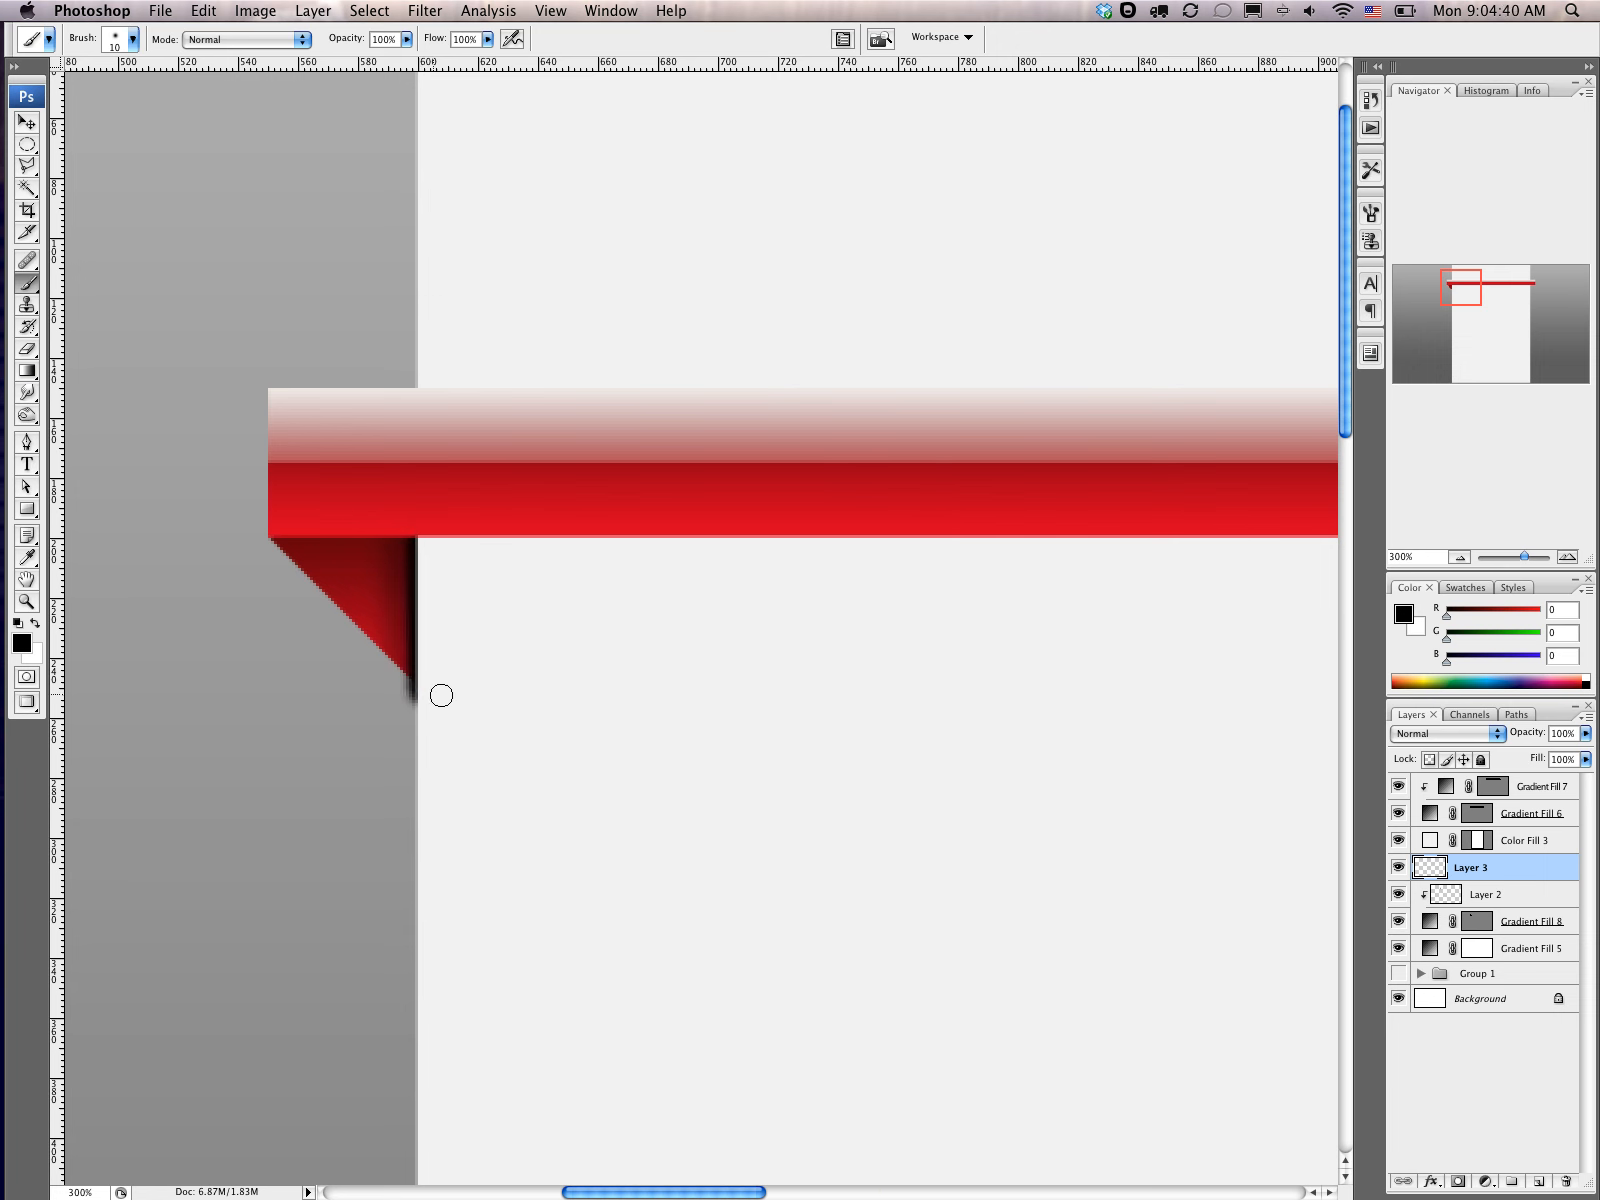
{"action": "left_click", "coordinate": [1448, 881], "text": "alt"}
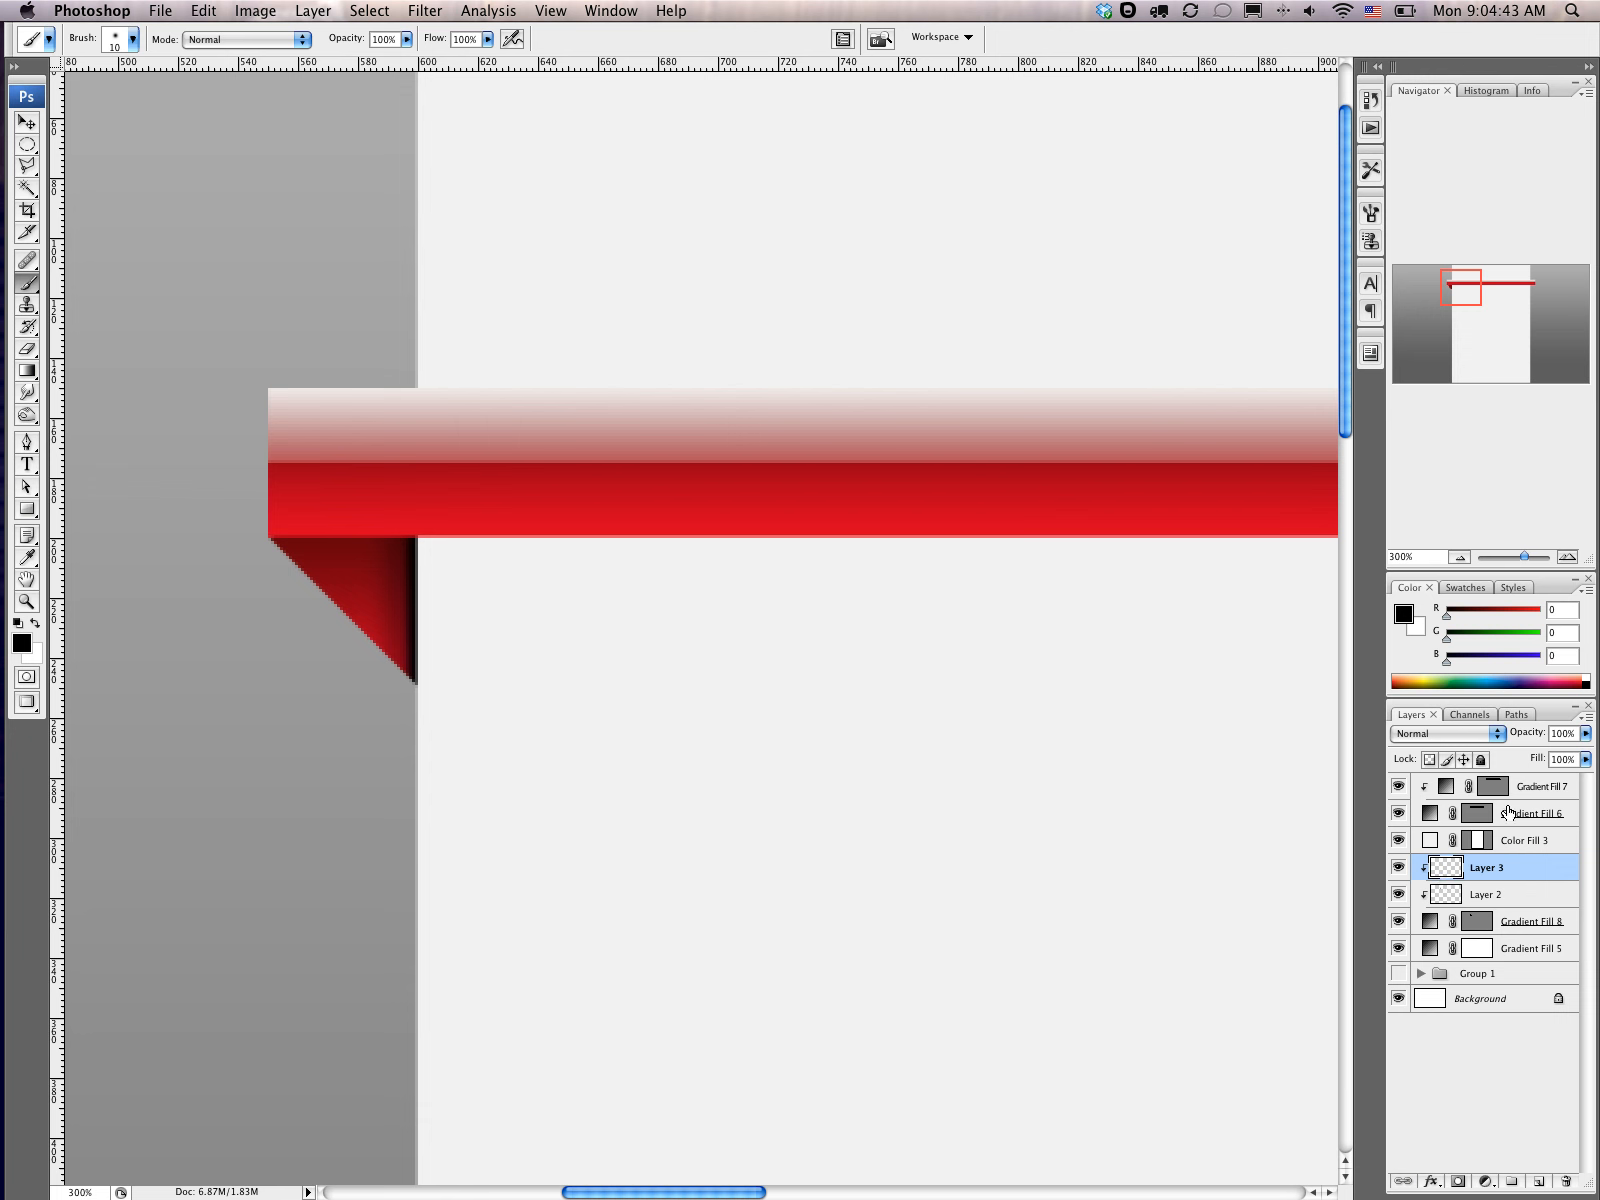
Step: Set the thin vertical shadow layer to Multiply with a fill of 40%
{"action": "left_click", "coordinate": [1495, 734]}
{"action": "left_click", "coordinate": [1420, 783]}
{"action": "left_click_drag", "start_coordinate": [1588, 766], "coordinate": [1521, 785]}
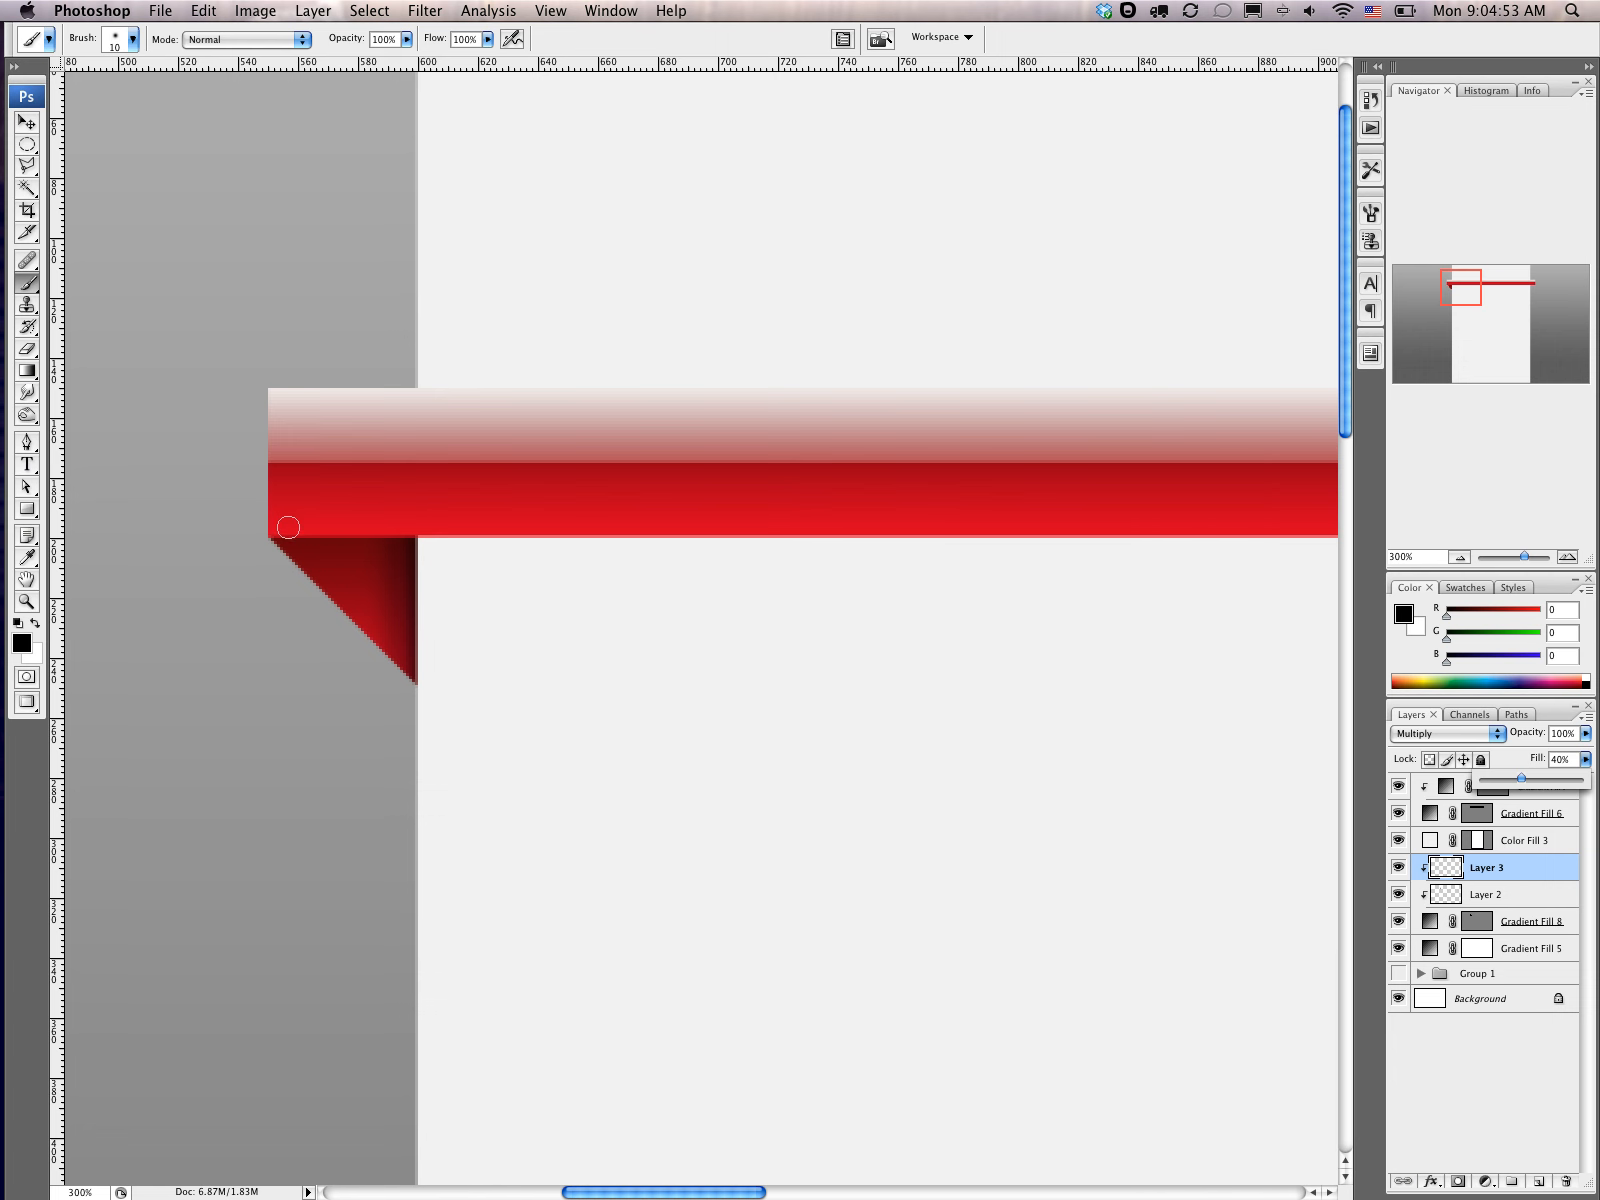
{"action": "left_click", "coordinate": [1509, 751]}
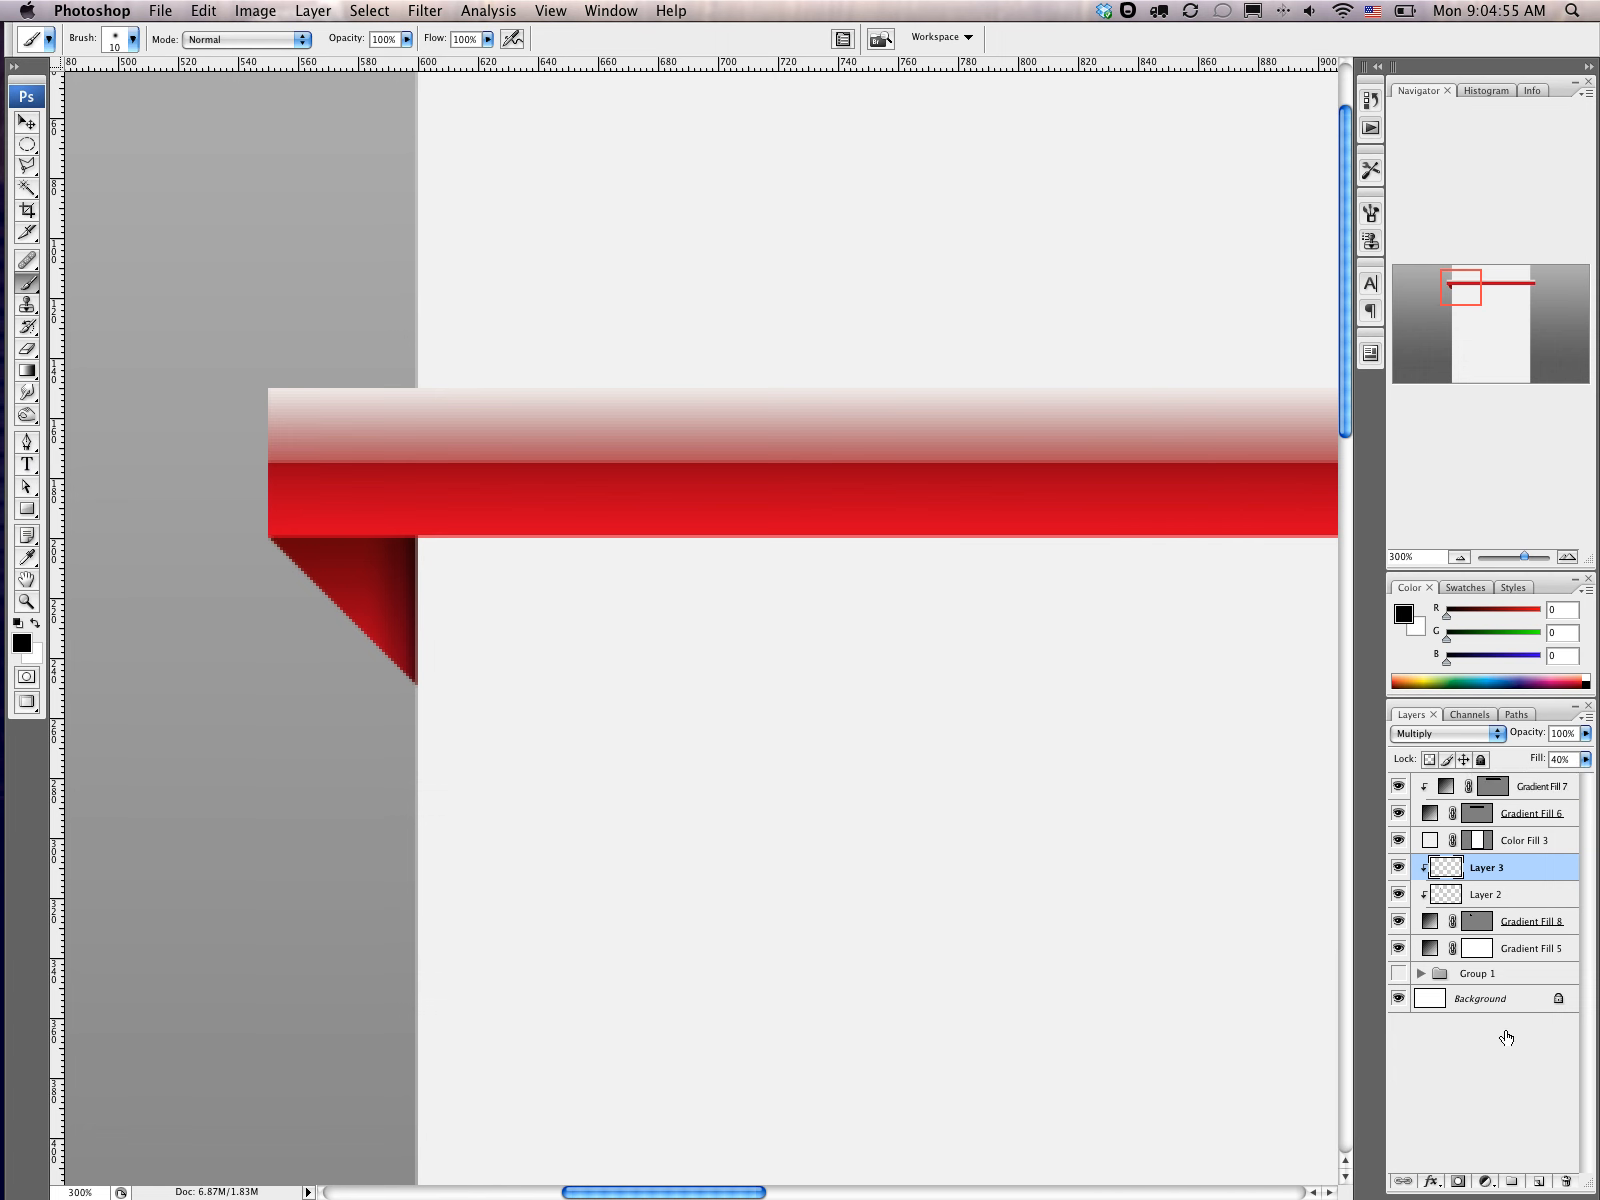
Step: Paint a straight 10 px black line beneath the red bar along the fold's top on a new layer, and clip it to the triangle
{"action": "left_click", "coordinate": [1539, 1181]}
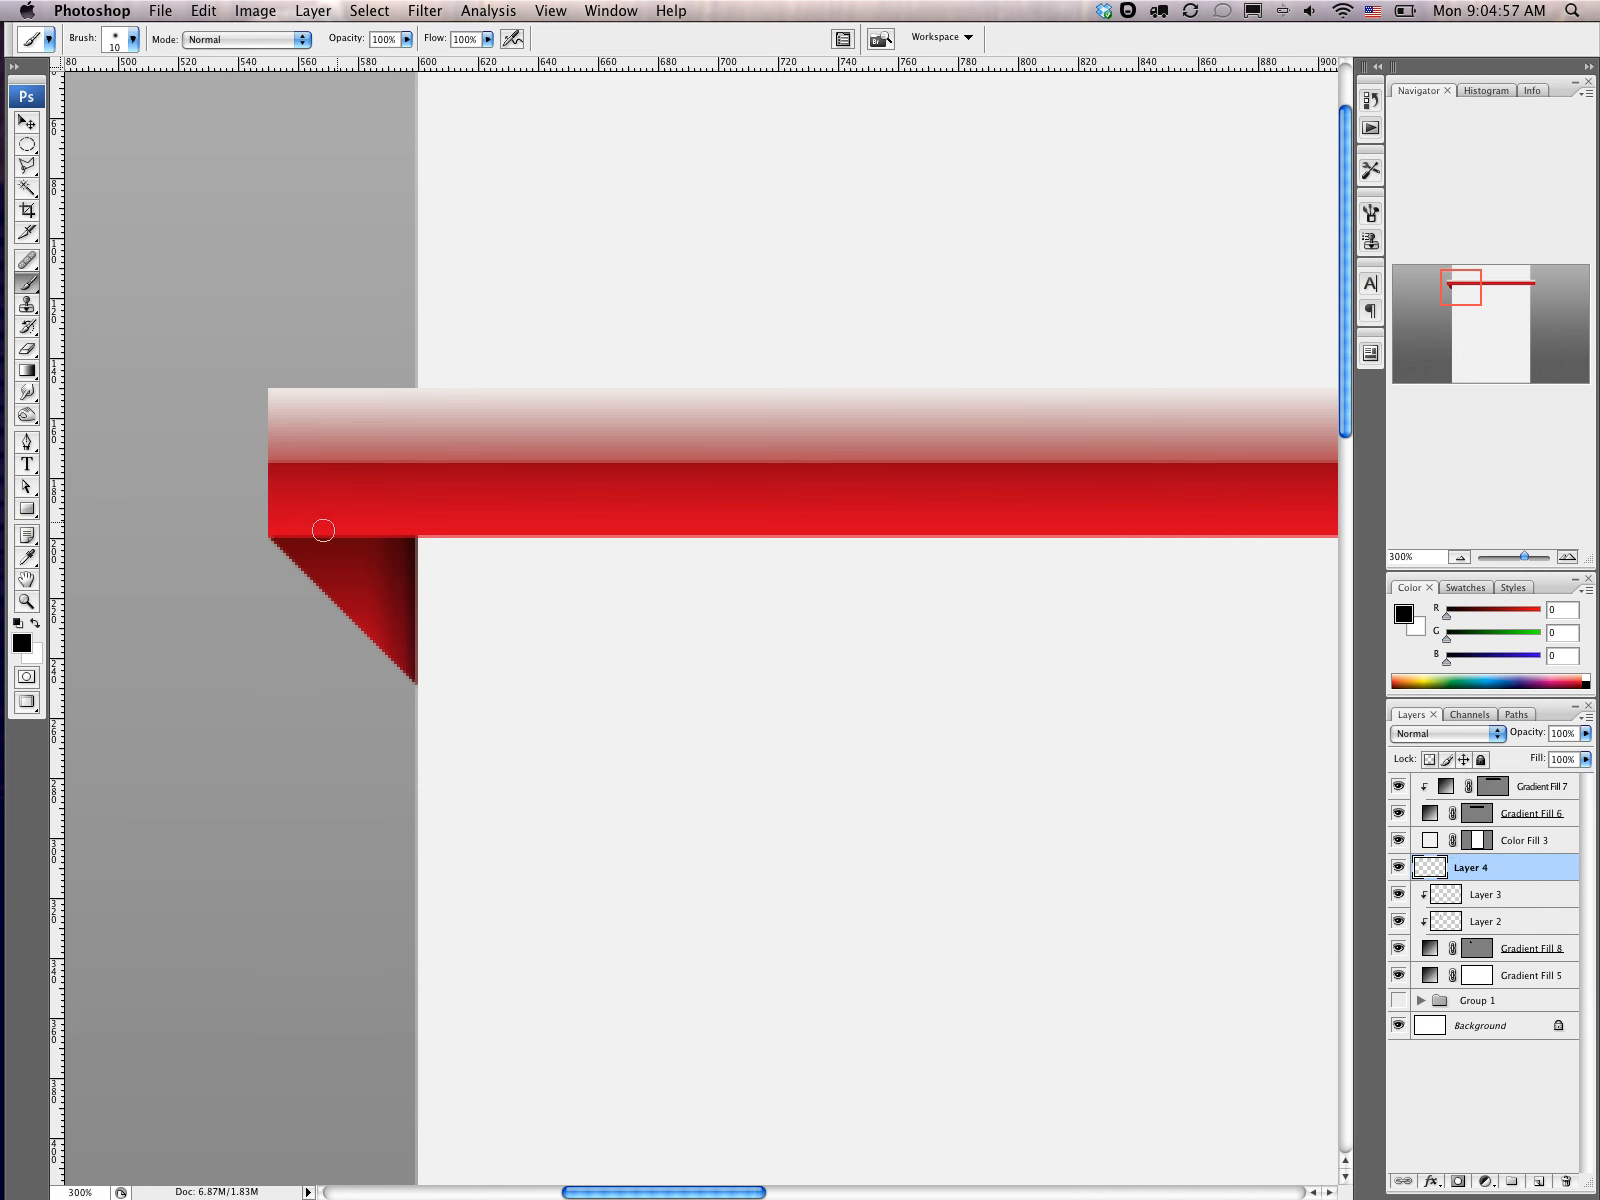
{"action": "left_click", "coordinate": [273, 525]}
{"action": "left_click", "coordinate": [438, 541], "text": "shift"}
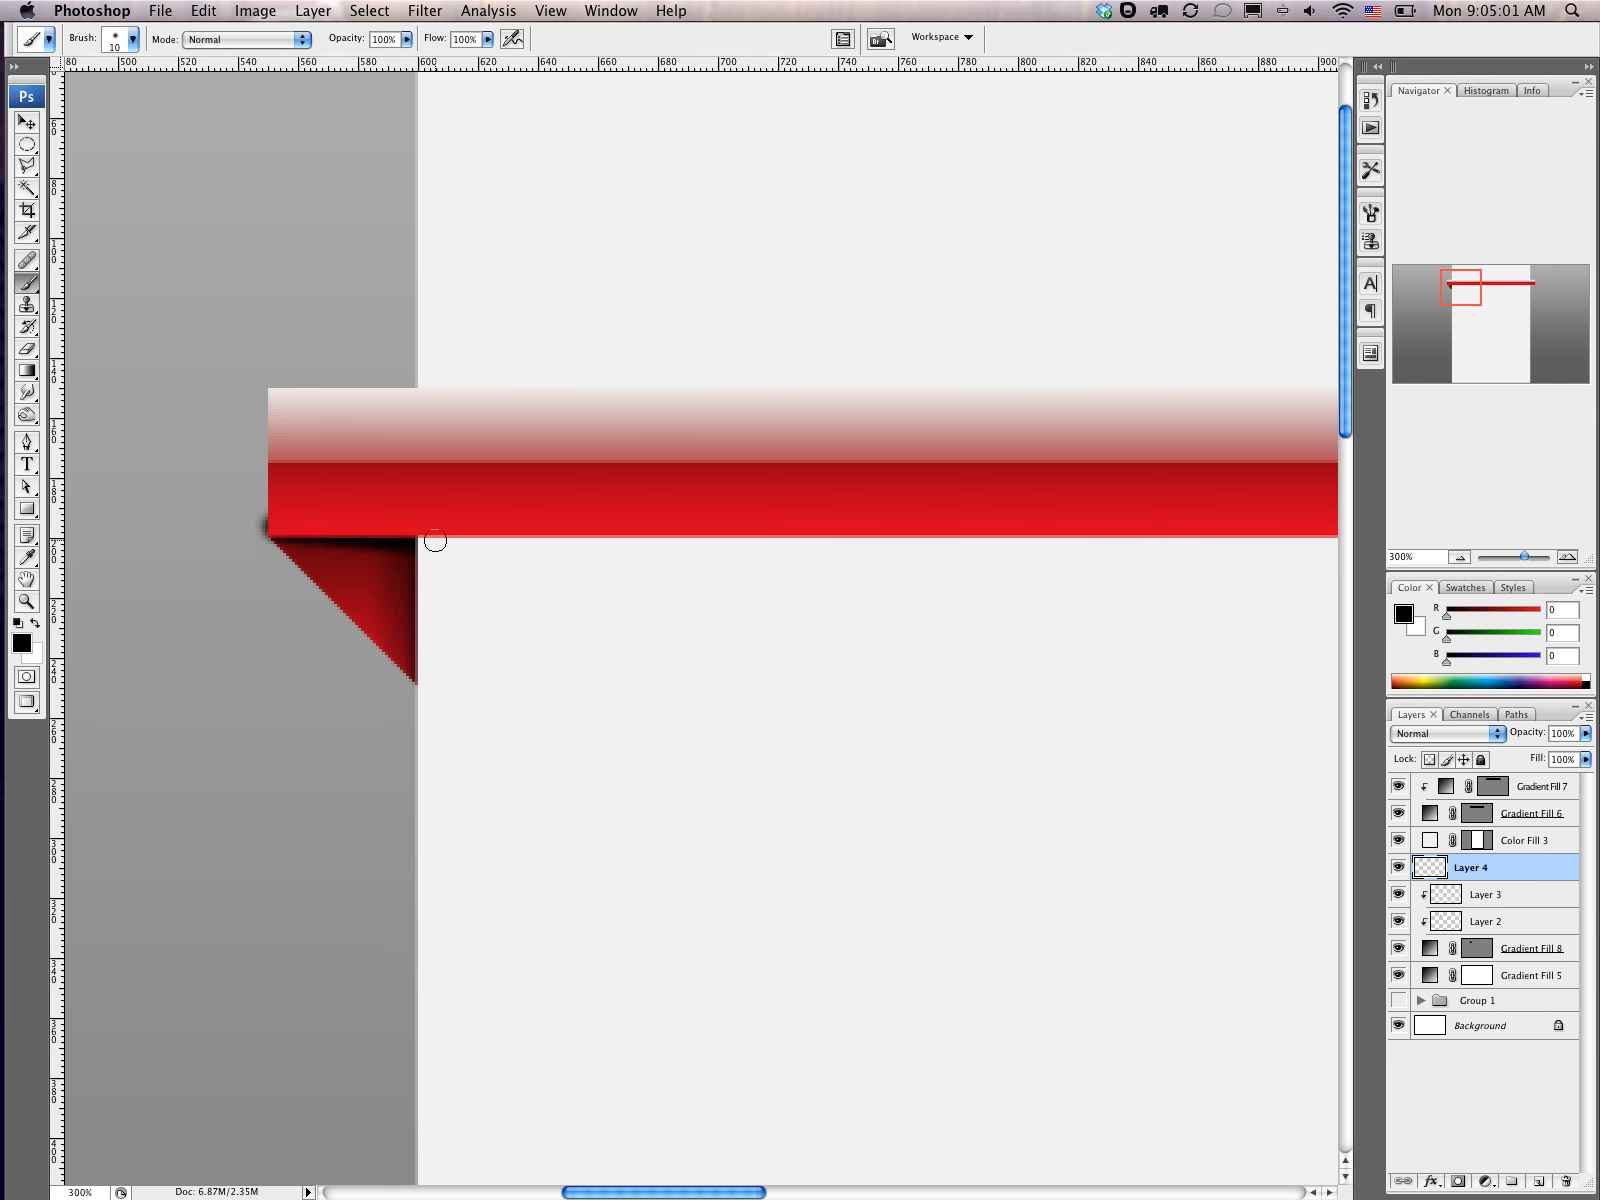
{"action": "left_click", "coordinate": [1456, 881], "text": "alt"}
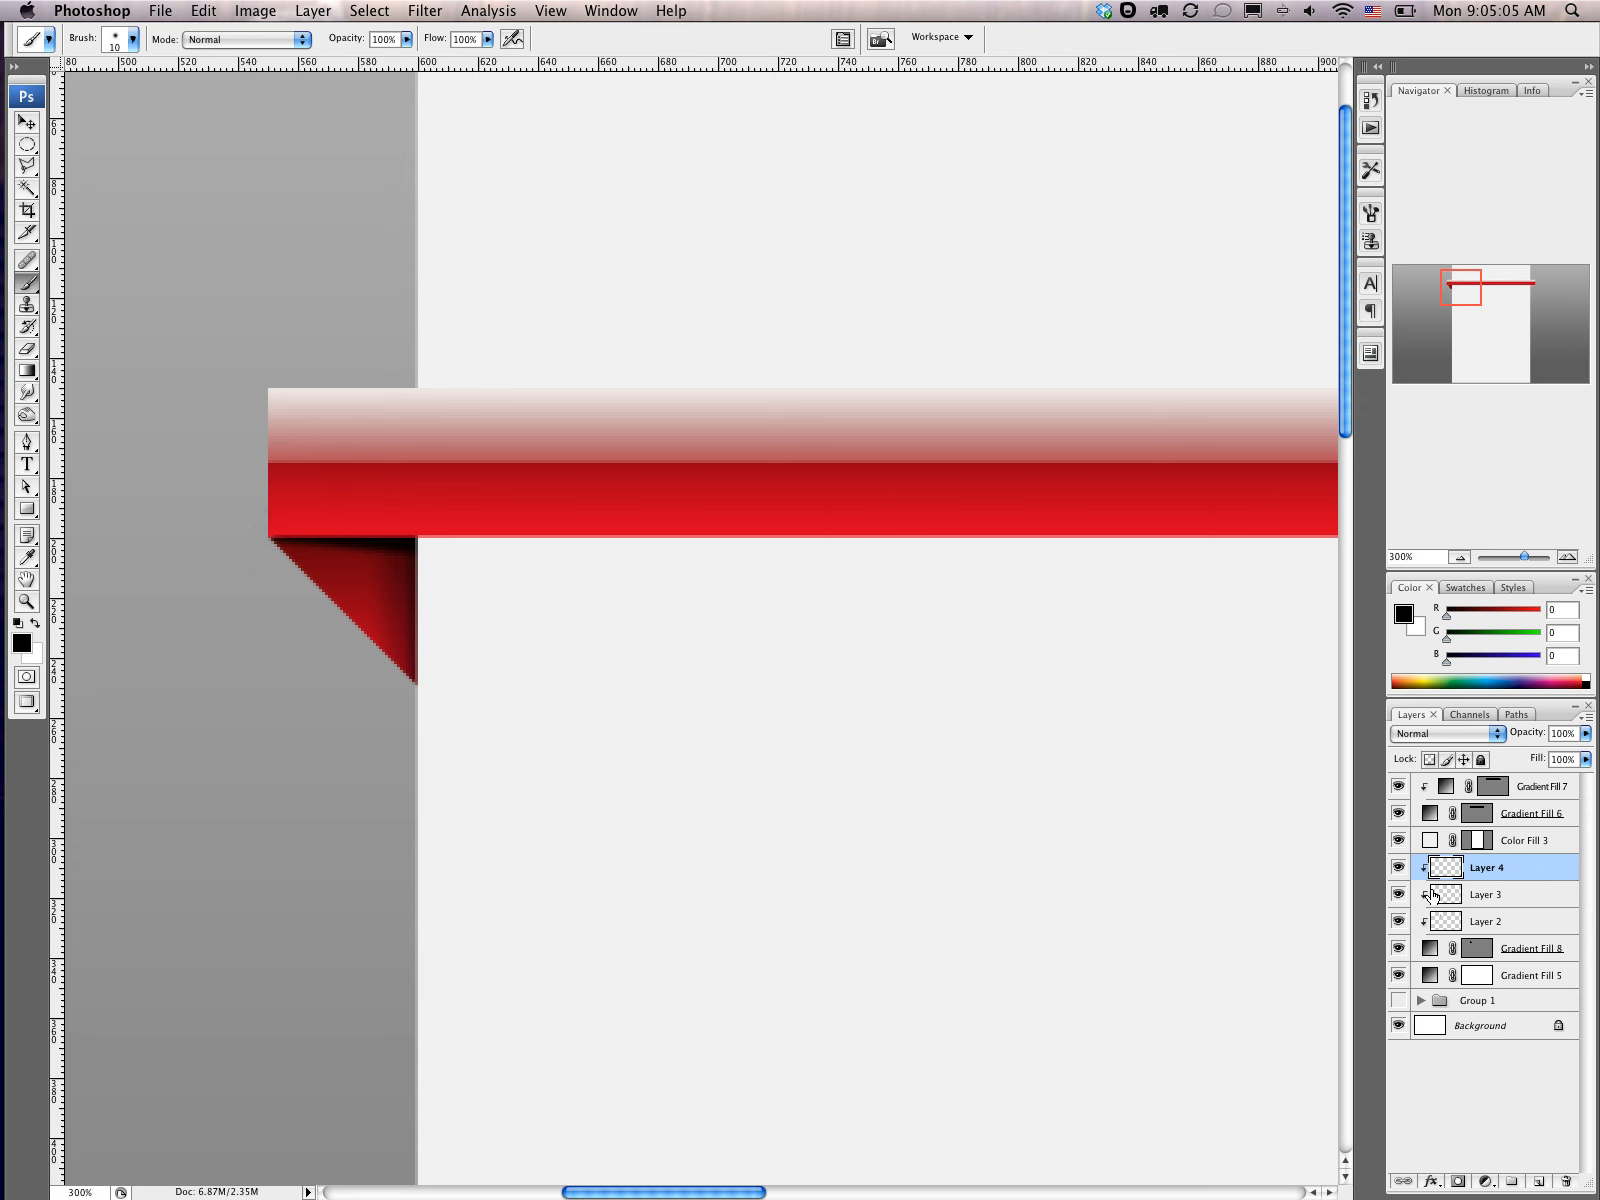
Step: Set the shadow layer along the fold's top to Multiply with a fill of 48%
{"action": "left_click", "coordinate": [1414, 735]}
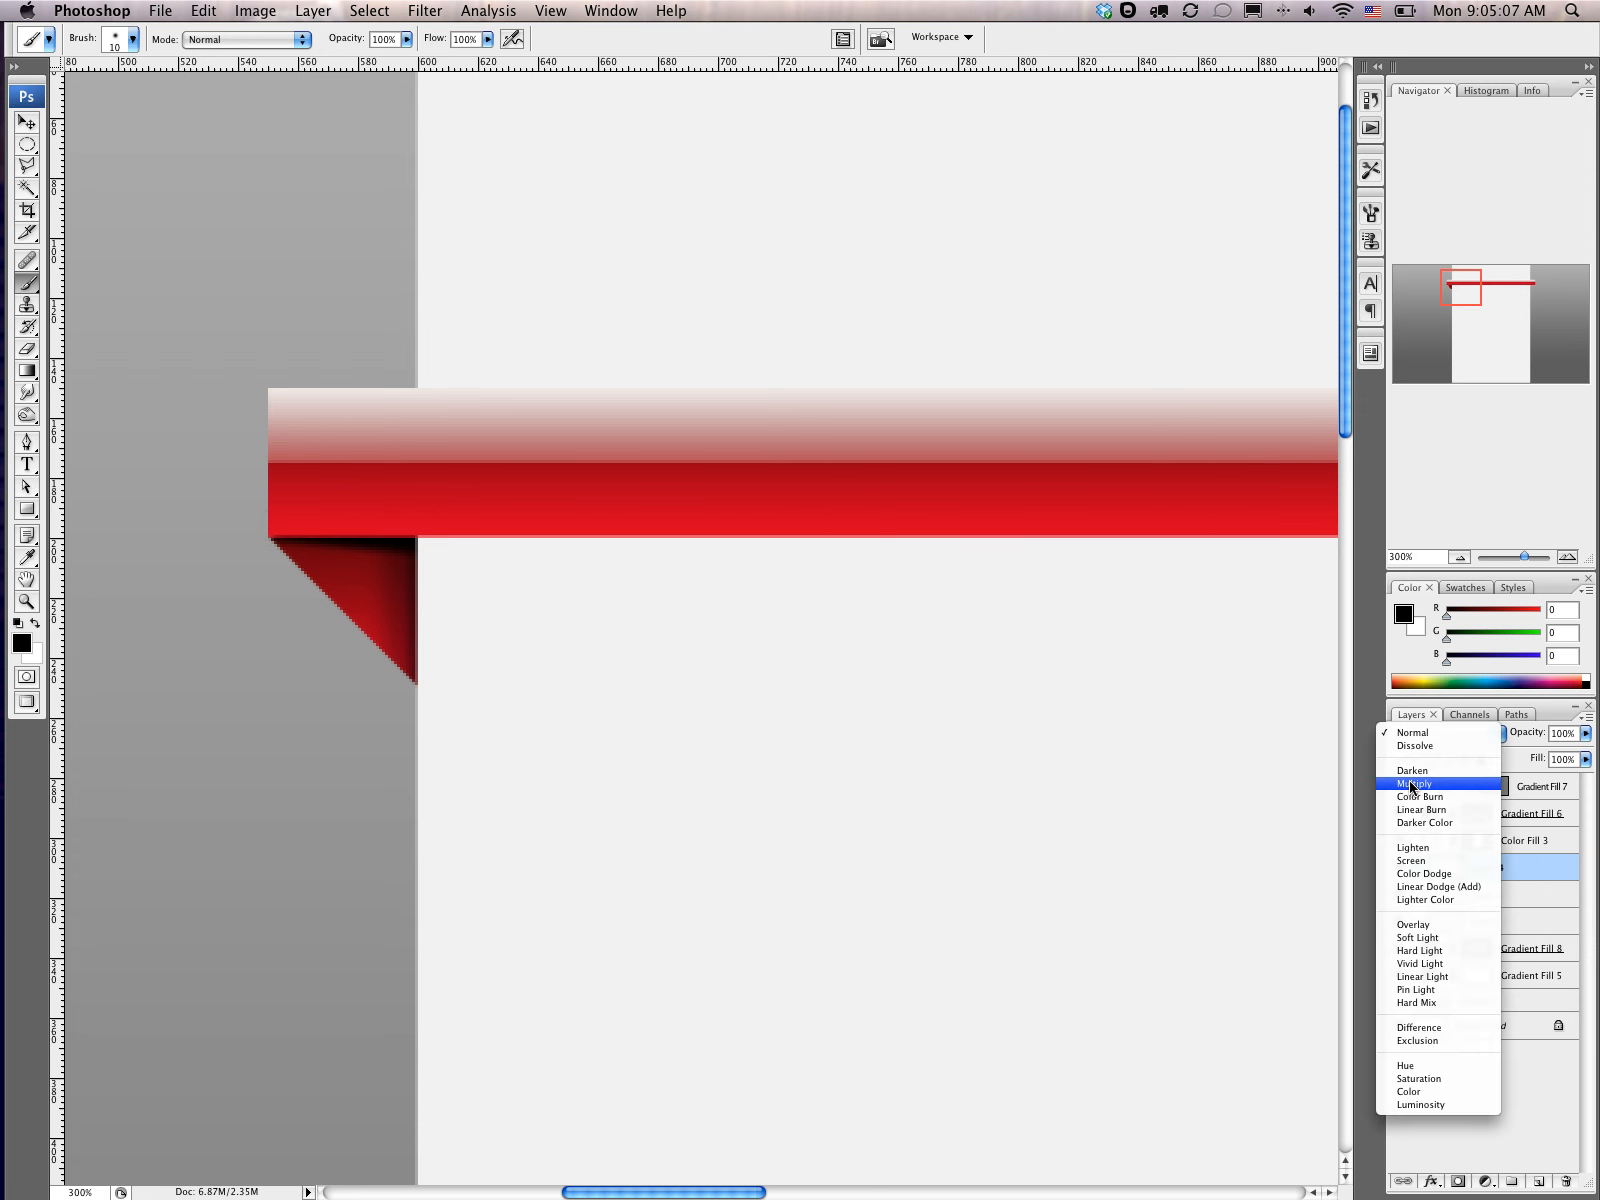
{"action": "left_click", "coordinate": [1412, 786]}
{"action": "left_click_drag", "start_coordinate": [1580, 766], "coordinate": [1530, 783]}
Step: Soften the shadow along the fold's top with a slight Gaussian Blur
{"action": "left_click", "coordinate": [426, 11]}
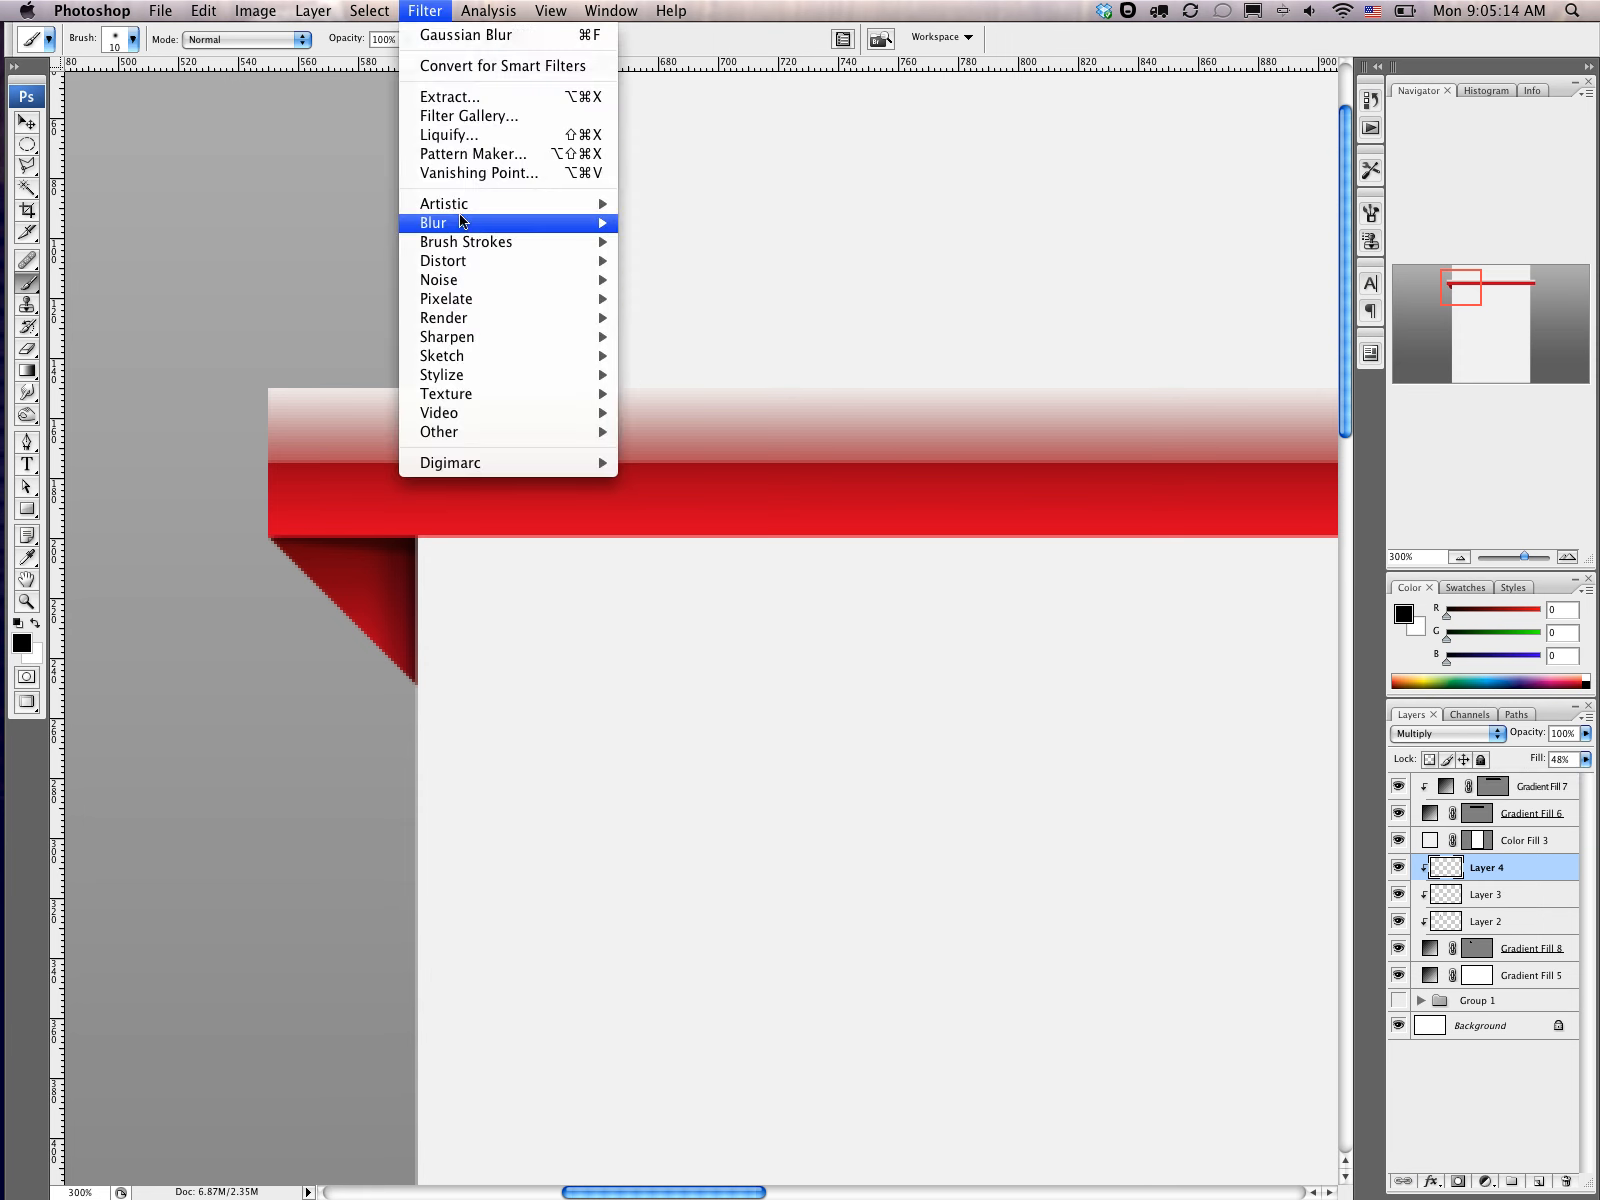
{"action": "mouse_move", "coordinate": [462, 222]}
{"action": "left_click", "coordinate": [722, 300]}
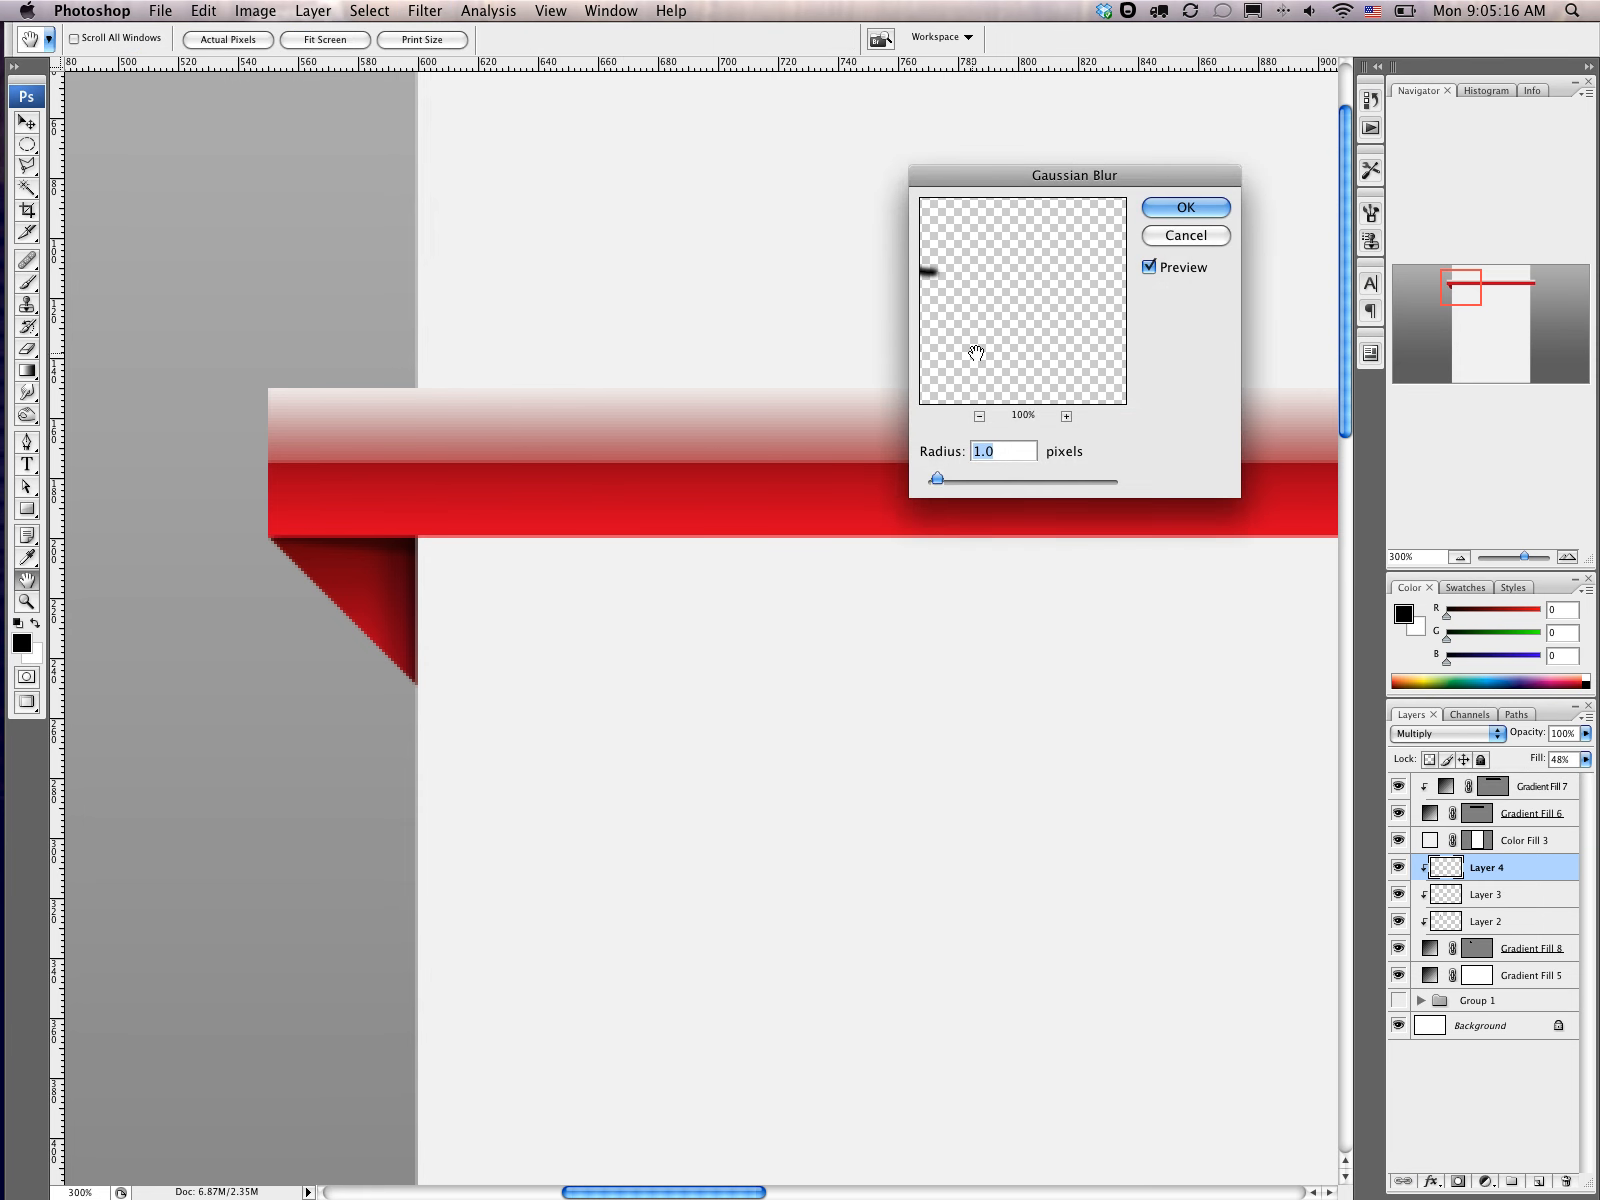
{"action": "left_click_drag", "start_coordinate": [940, 476], "coordinate": [944, 476]}
{"action": "left_click", "coordinate": [1186, 207]}
{"action": "key", "text": "b"}
Step: Nudge the triangle's gradient layer up by one pixel
{"action": "left_click", "coordinate": [1433, 951]}
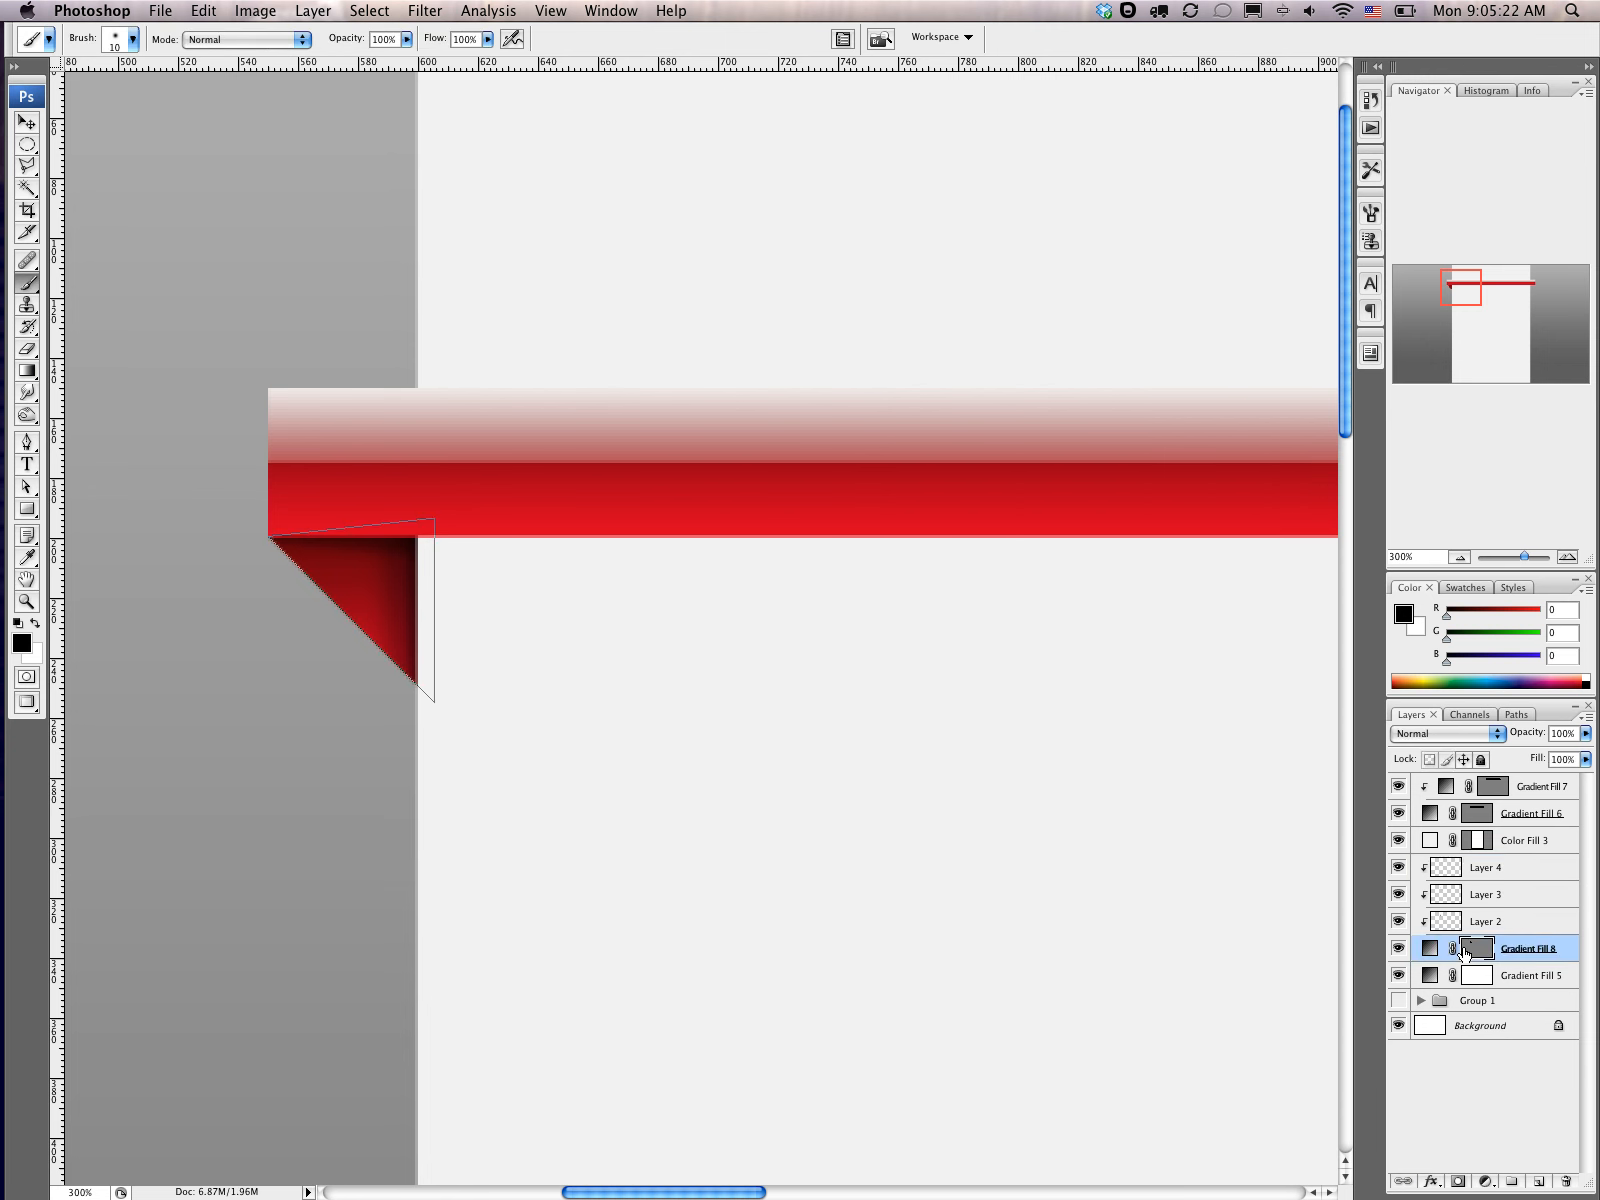
{"action": "key", "text": "v"}
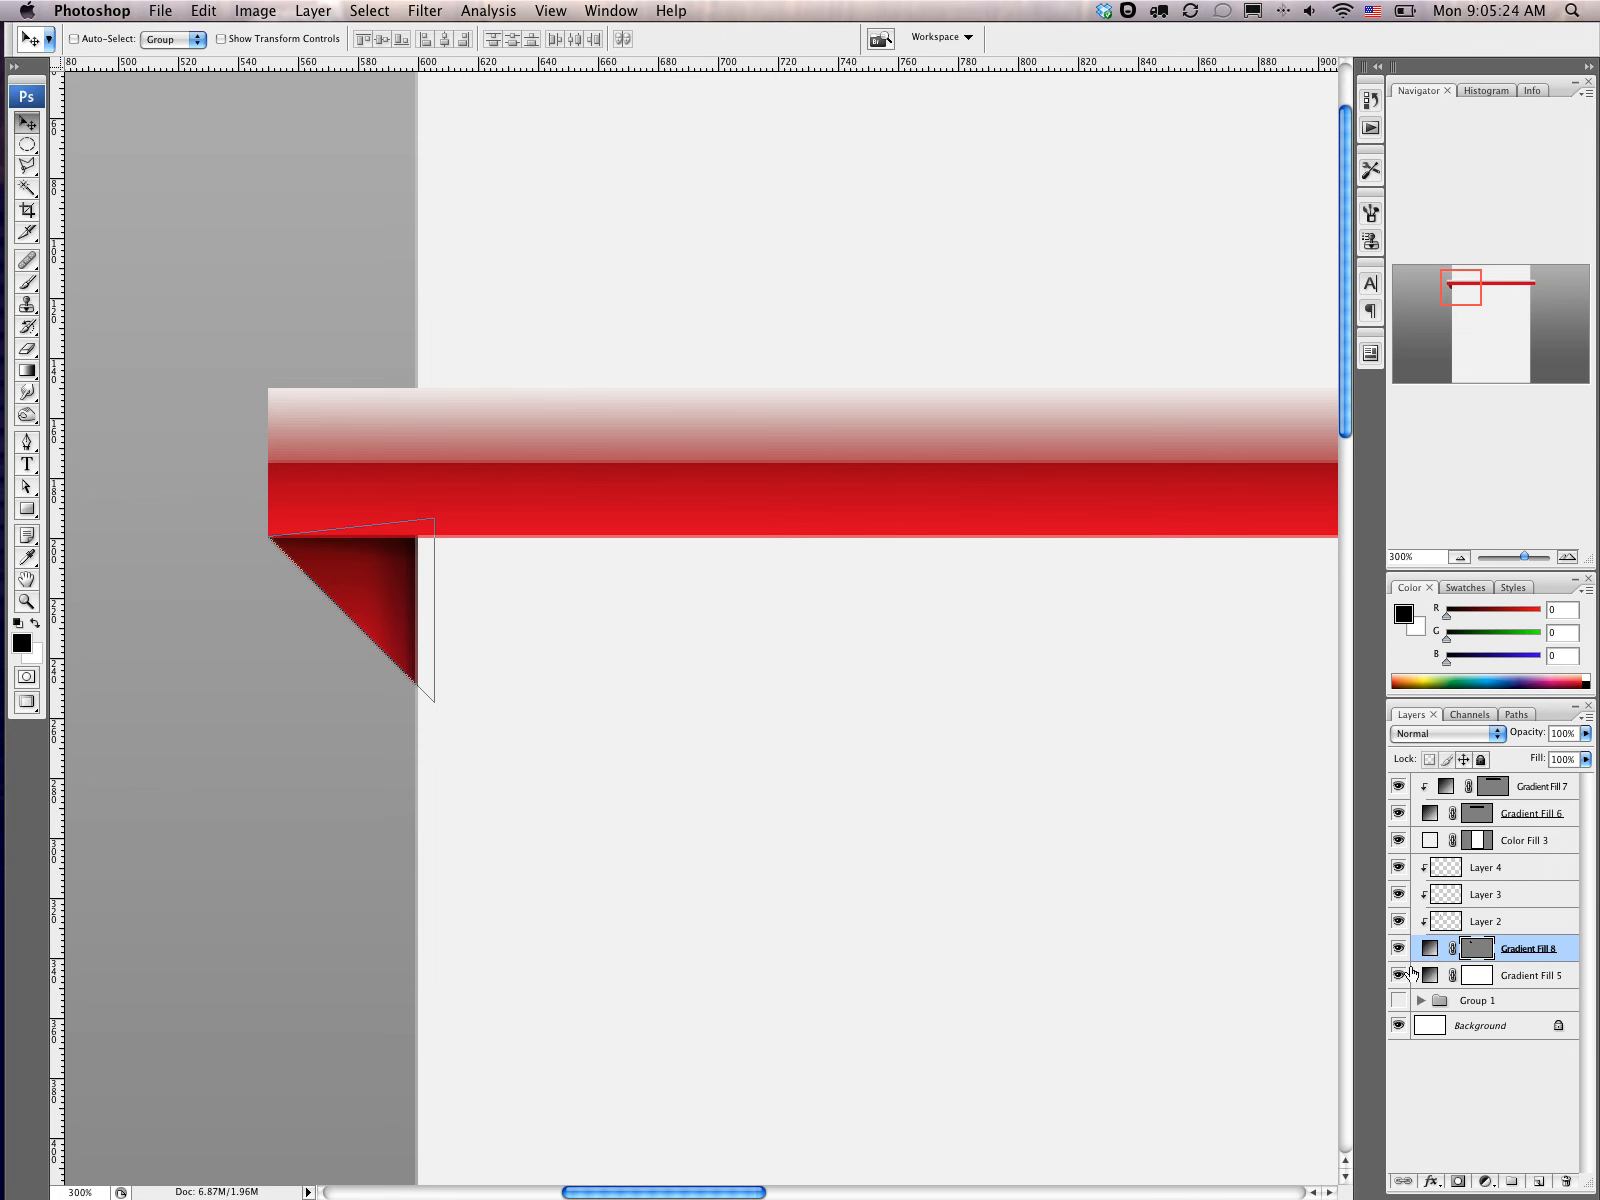
{"action": "key", "text": "Up"}
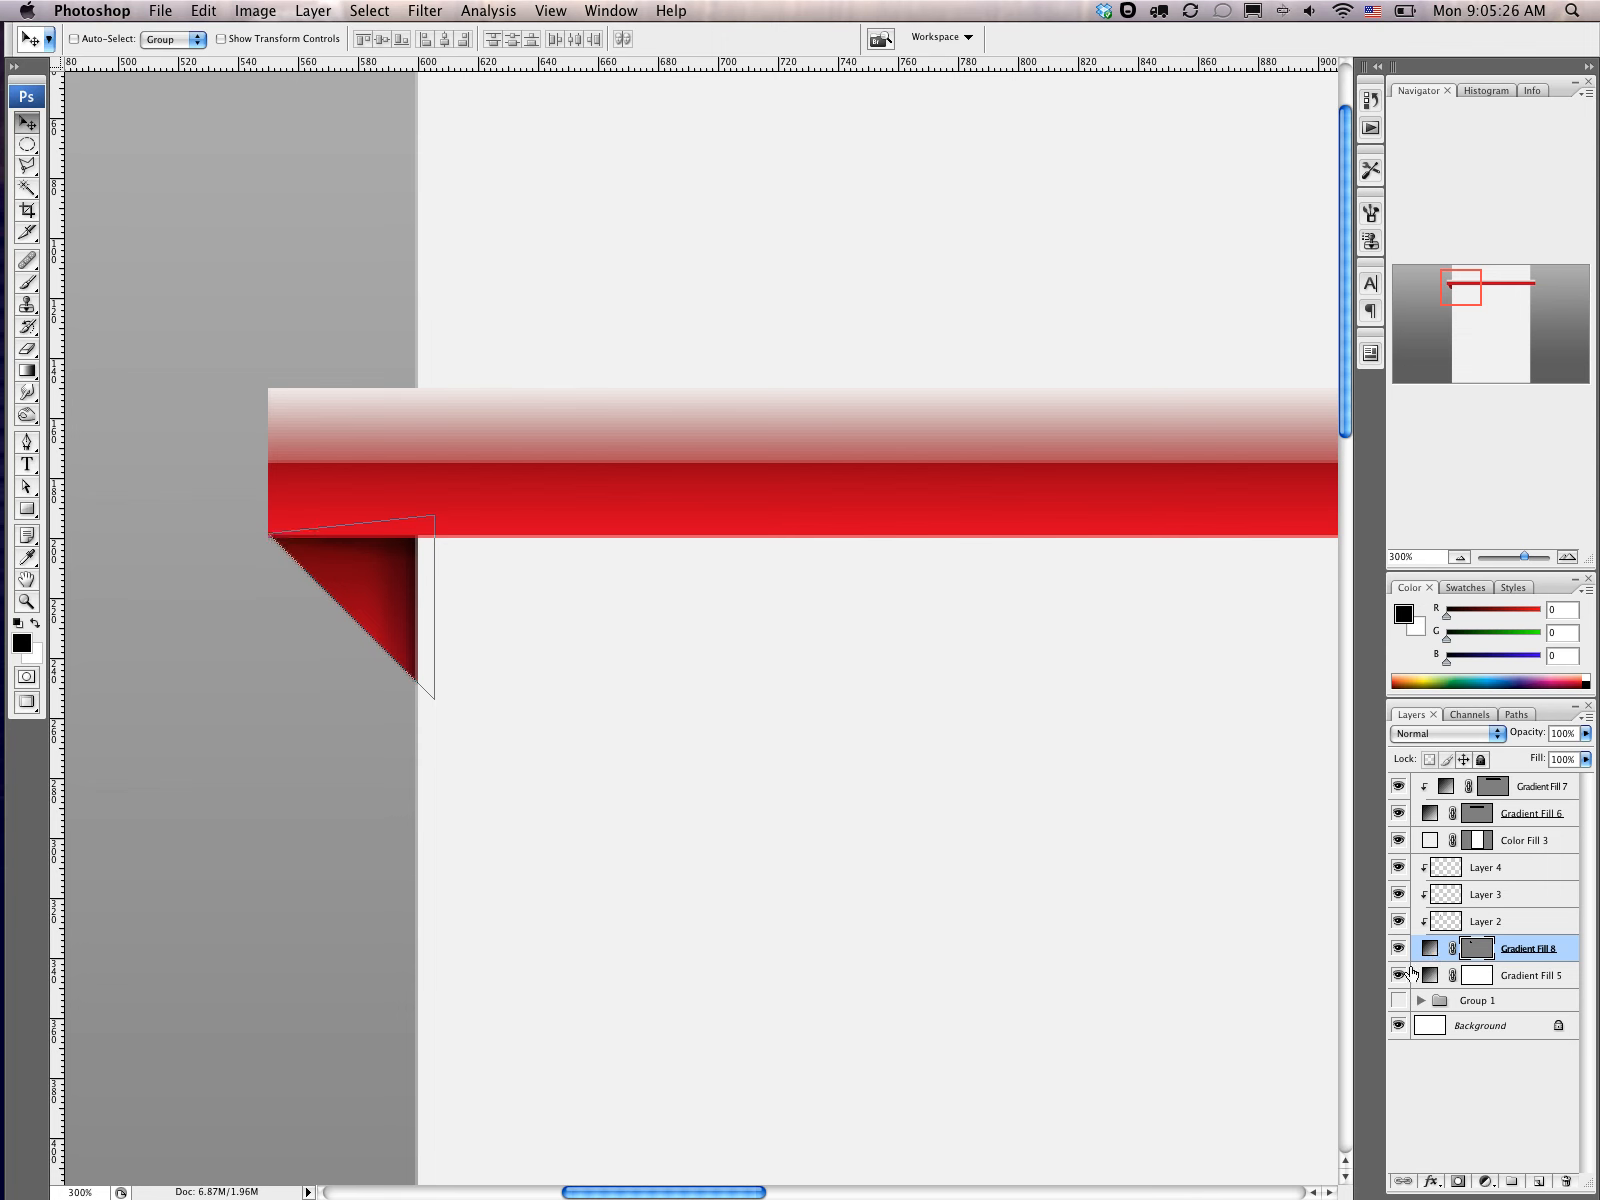
Step: Duplicate the triangle's gradient layer directly beneath the original and nudge the copy down one pixel, keeping its gradient settings
{"action": "left_click_drag", "start_coordinate": [1430, 947], "coordinate": [1430, 968]}
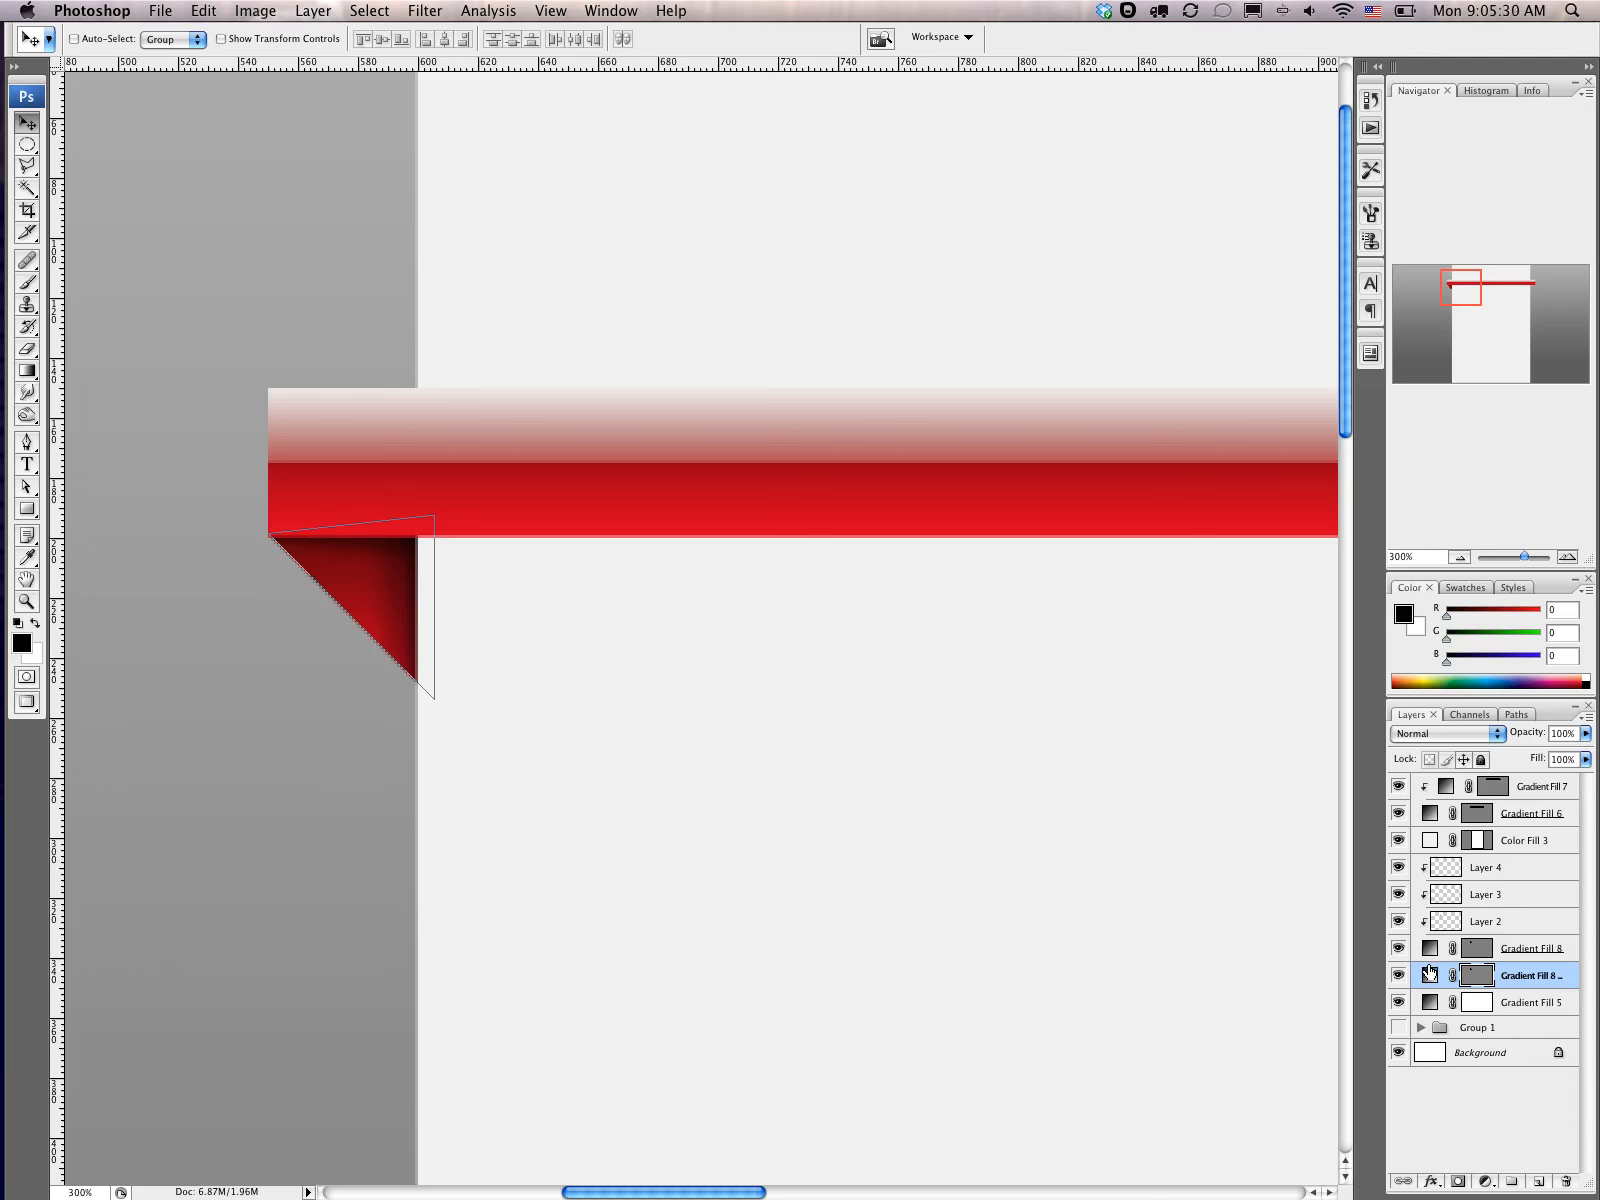
{"action": "key", "text": "Down"}
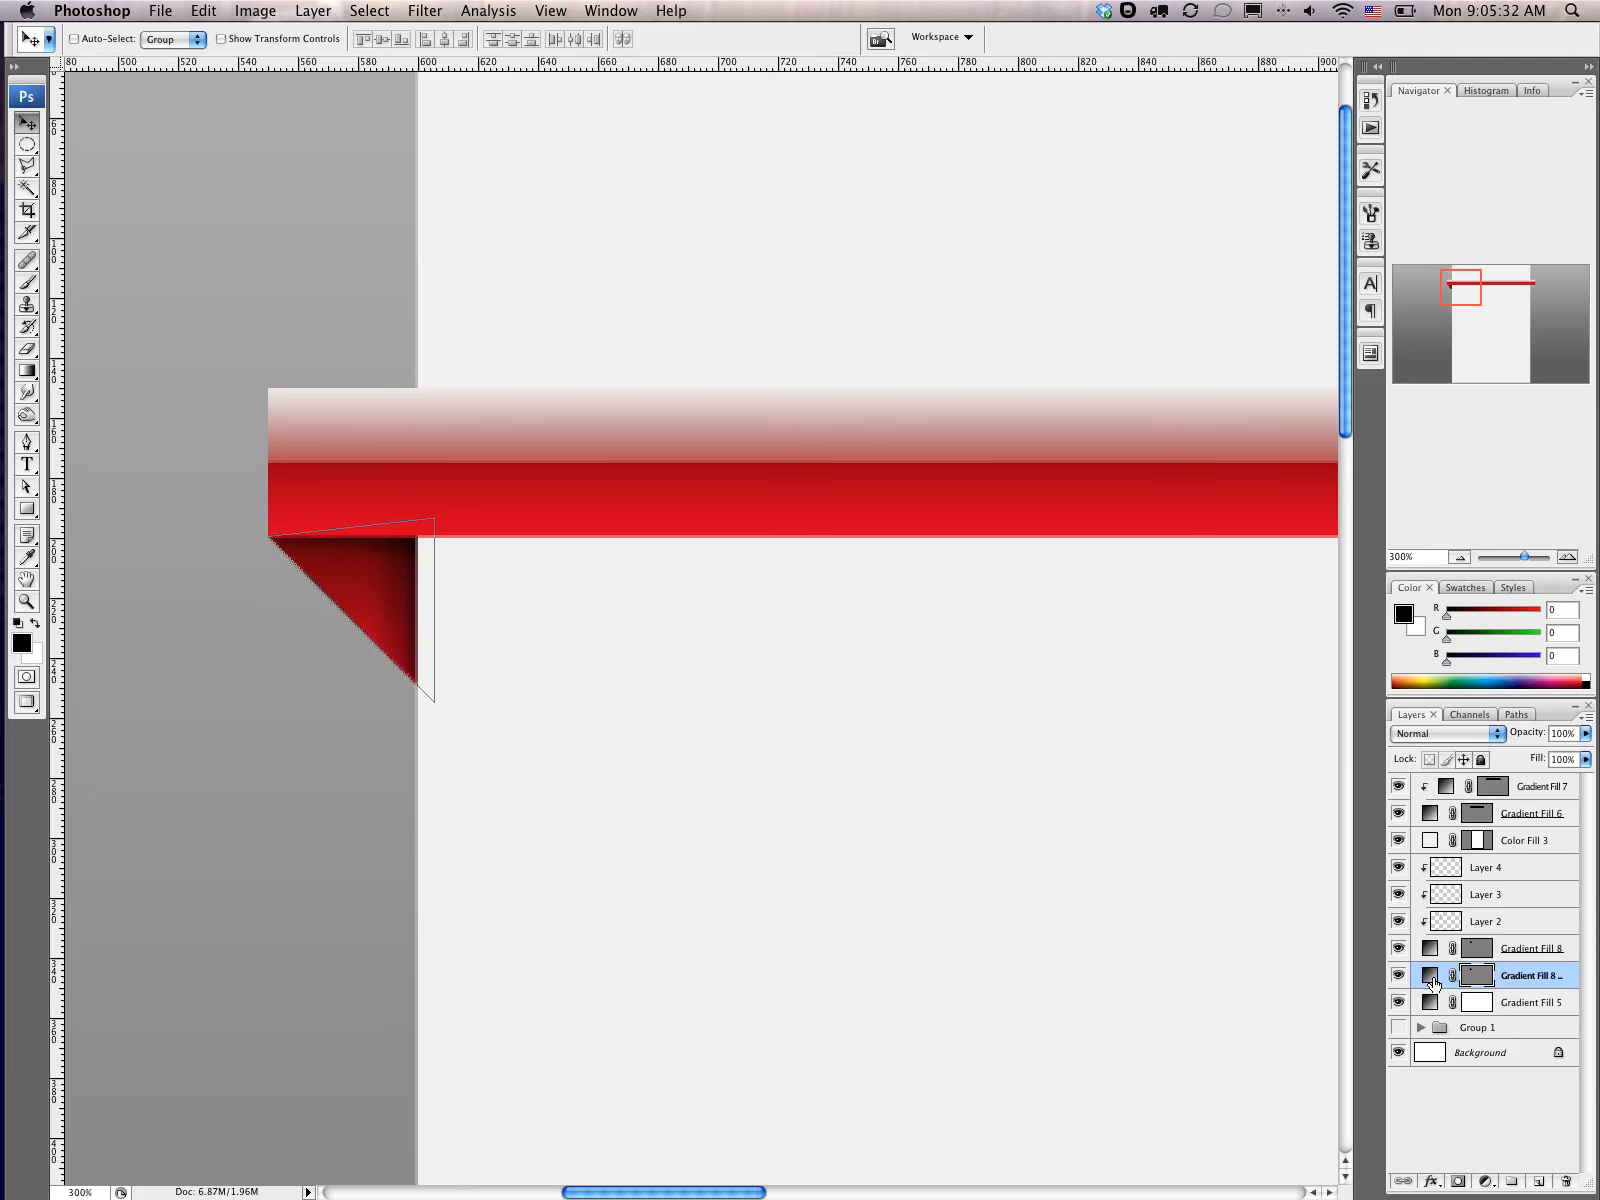
{"action": "double_click", "coordinate": [1431, 976]}
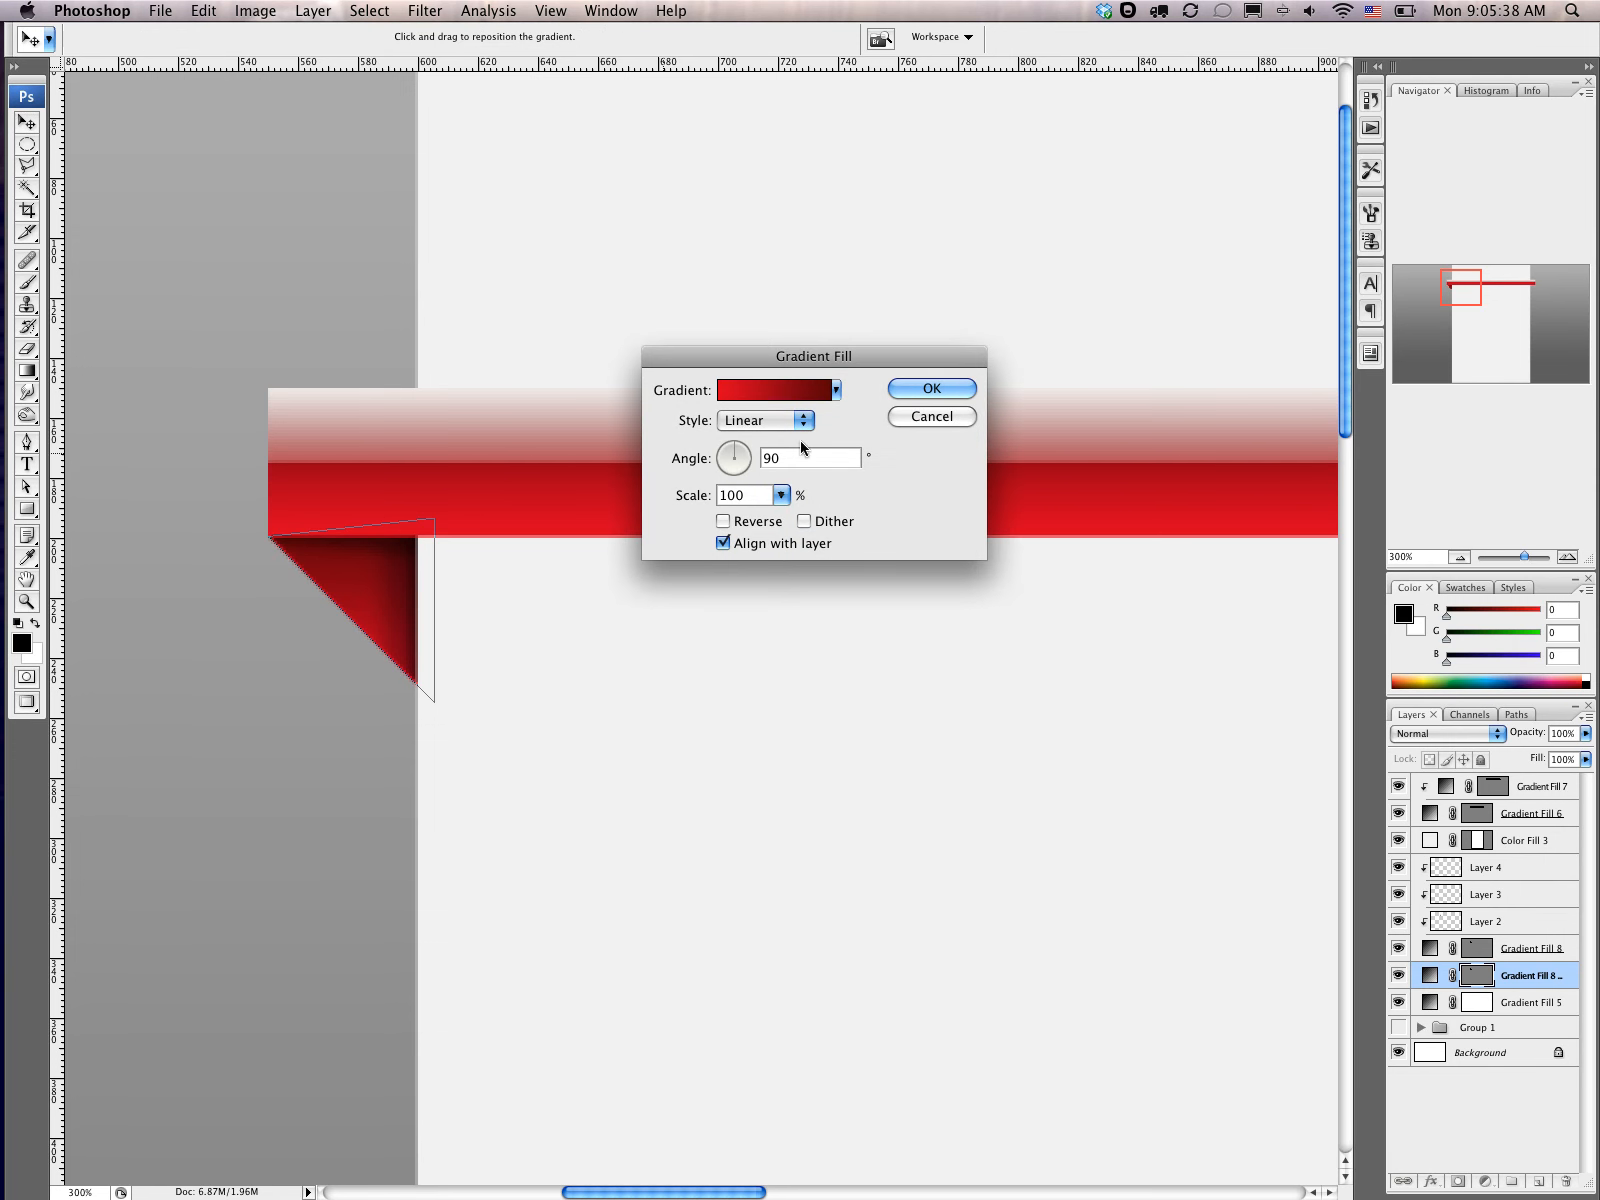
{"action": "left_click", "coordinate": [932, 415]}
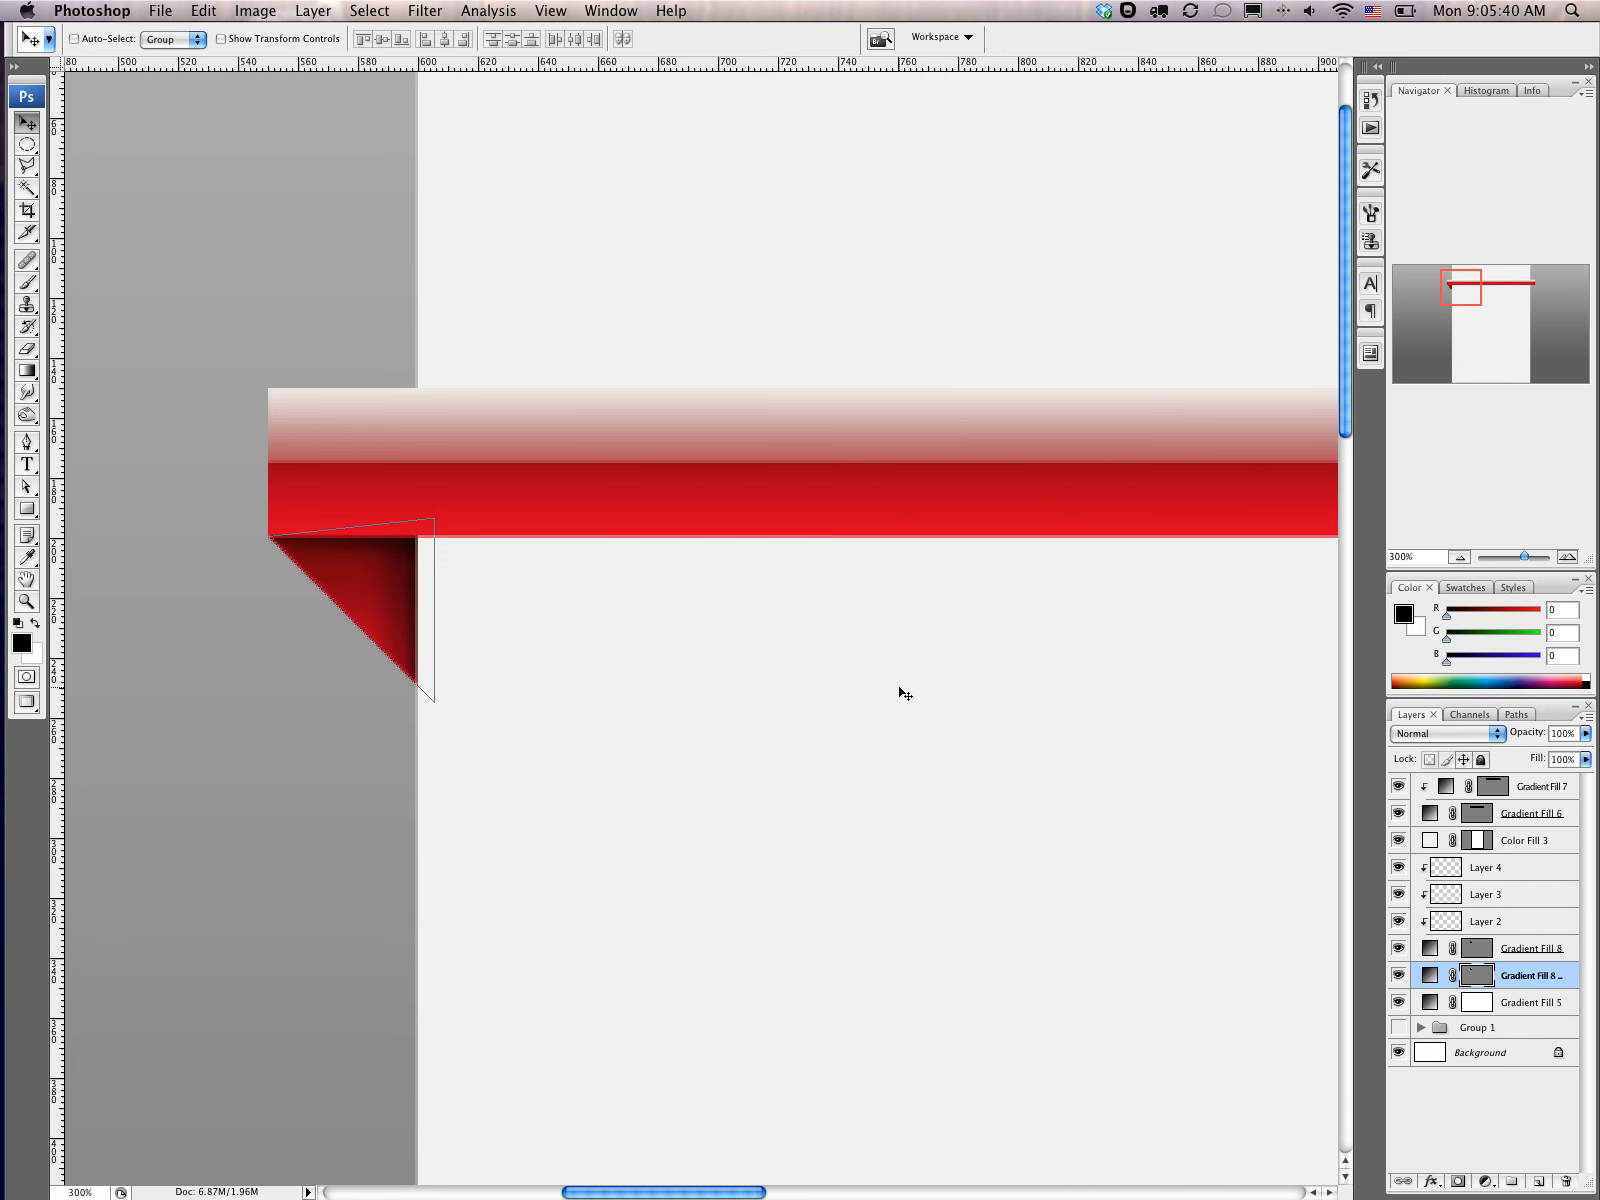